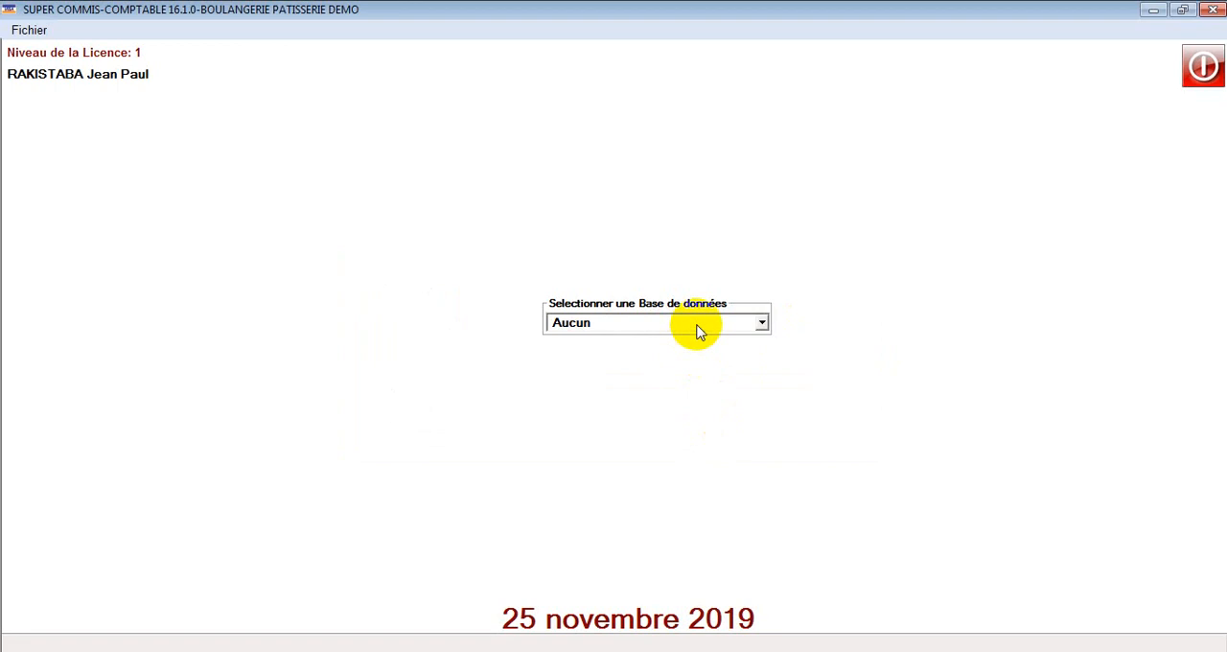
Step: Select the BD_Unite_Demo database
double_click(698, 331)
click(699, 332)
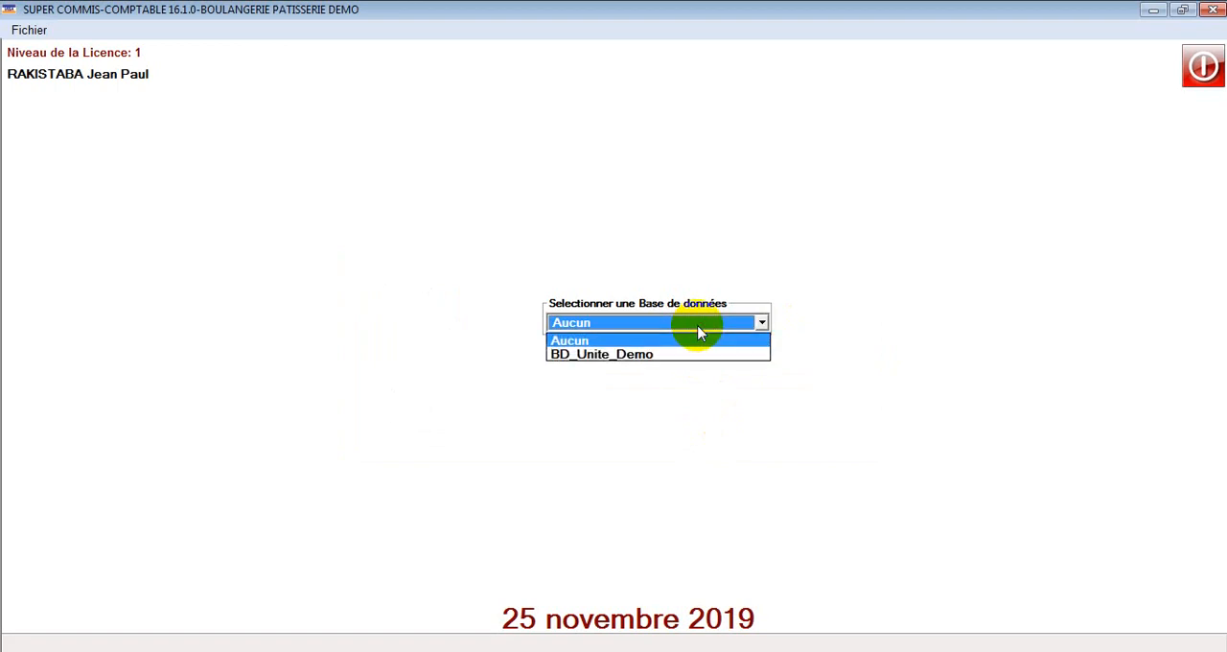
click(674, 355)
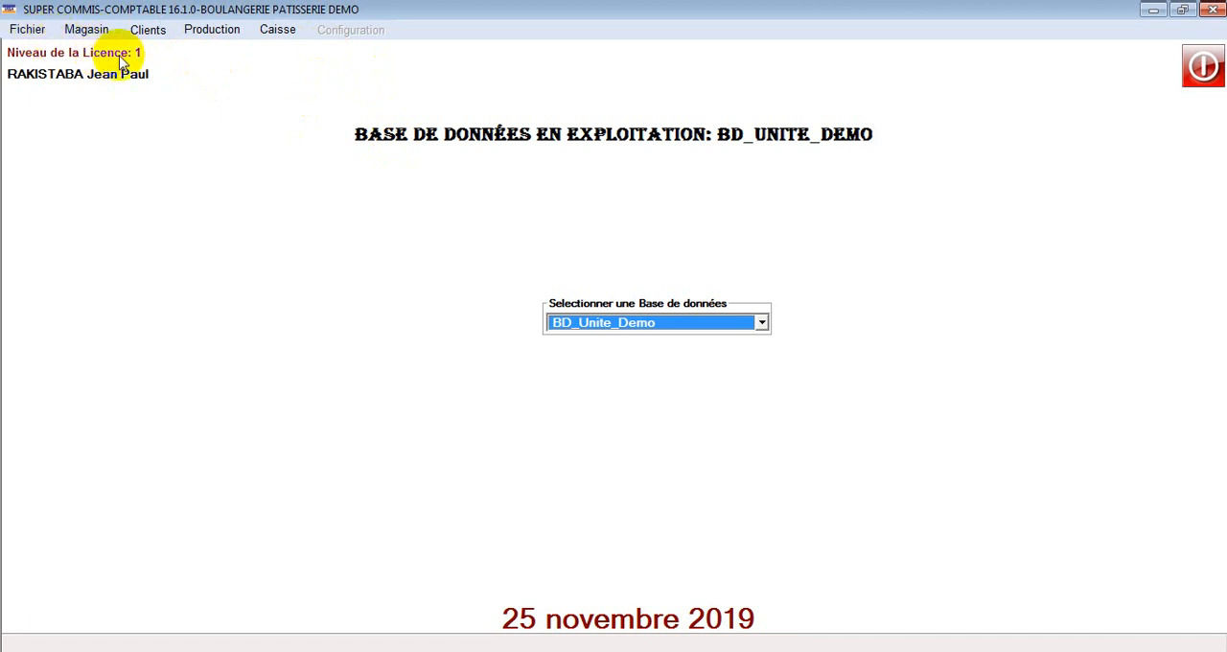
Step: View the store module briefly, and examine the list of existing databases in the data server settings
click(86, 30)
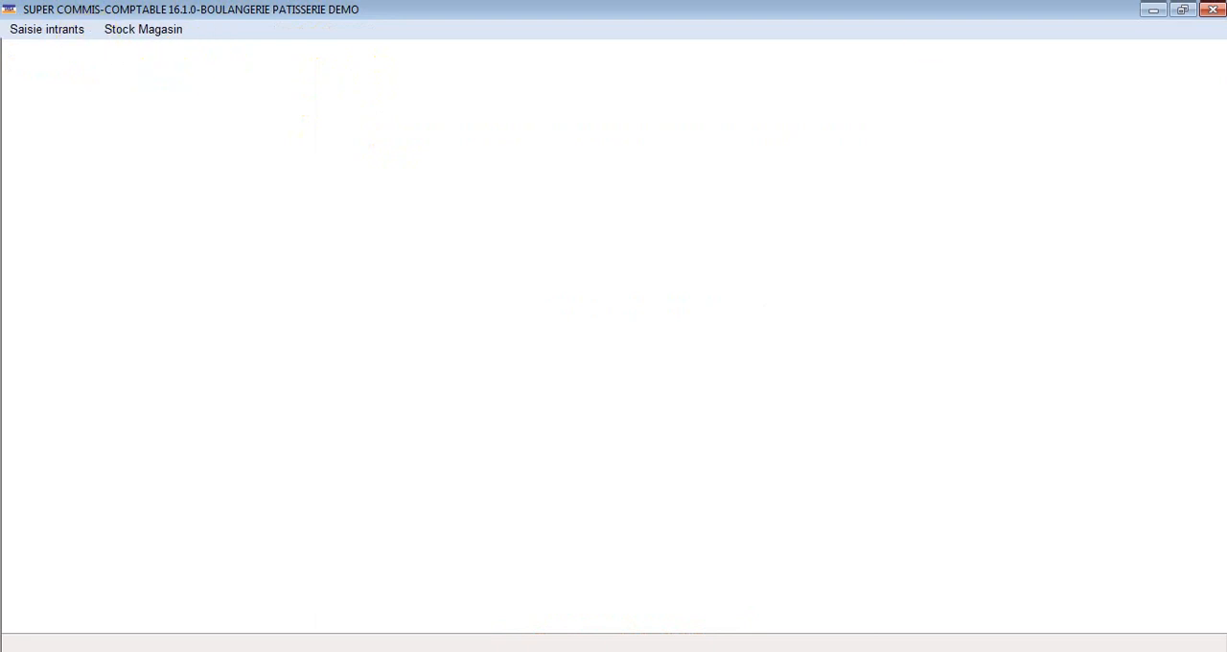
click(1210, 12)
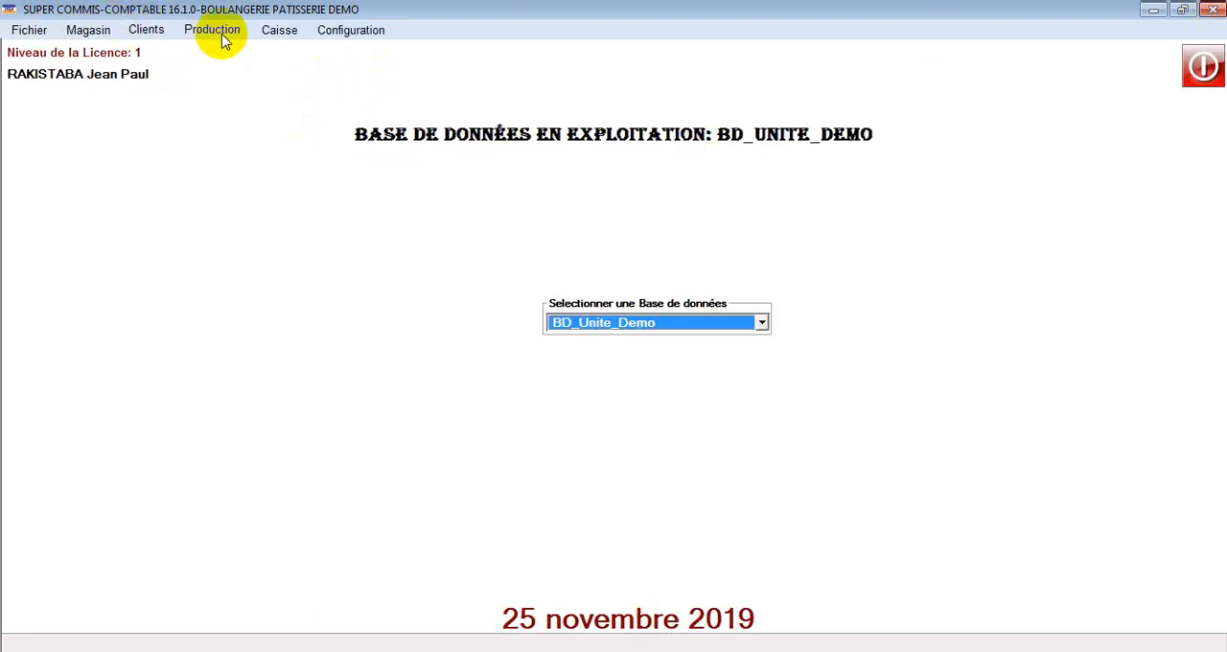
click(349, 30)
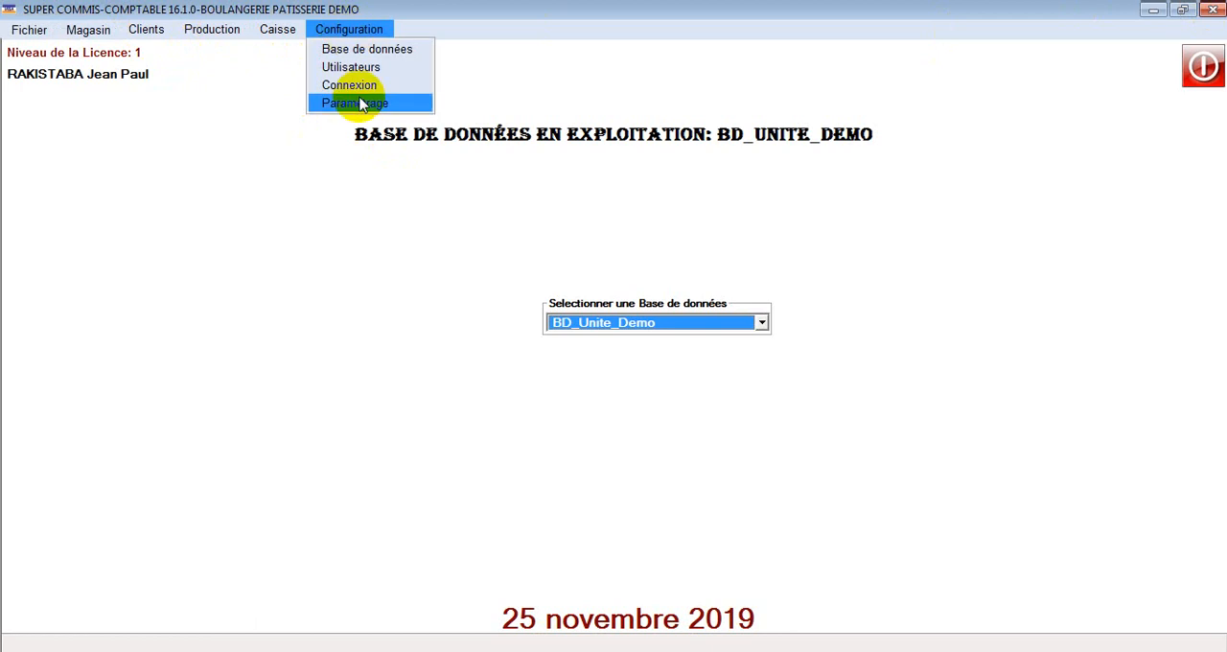
click(388, 56)
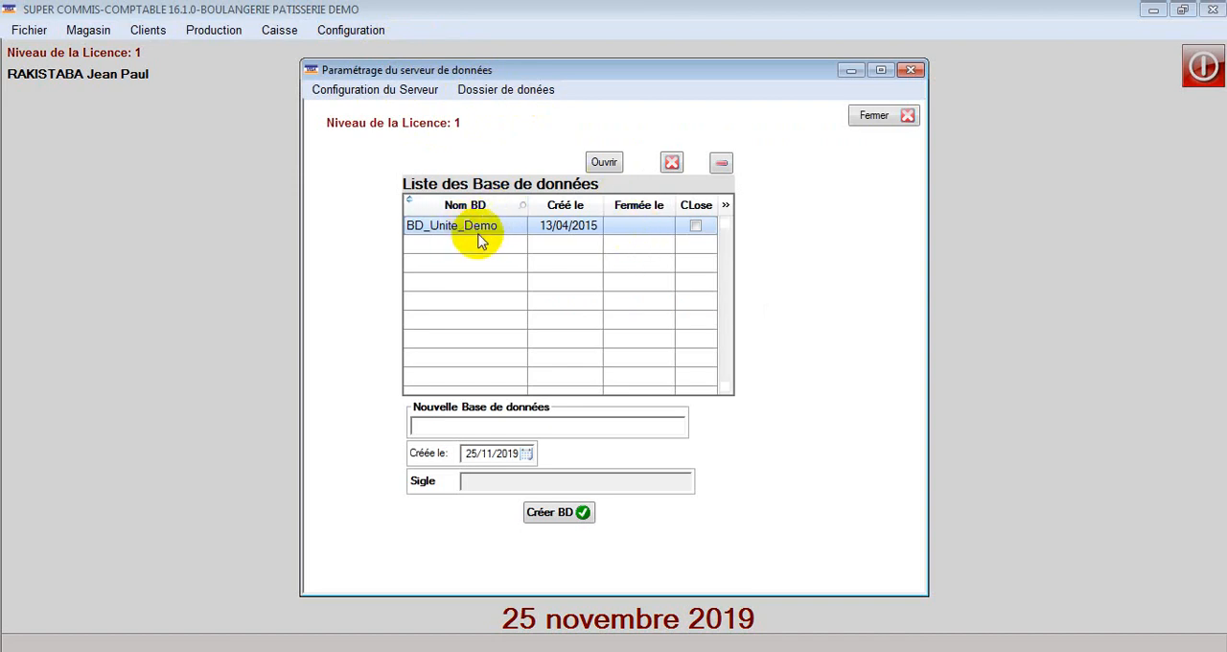
click(878, 117)
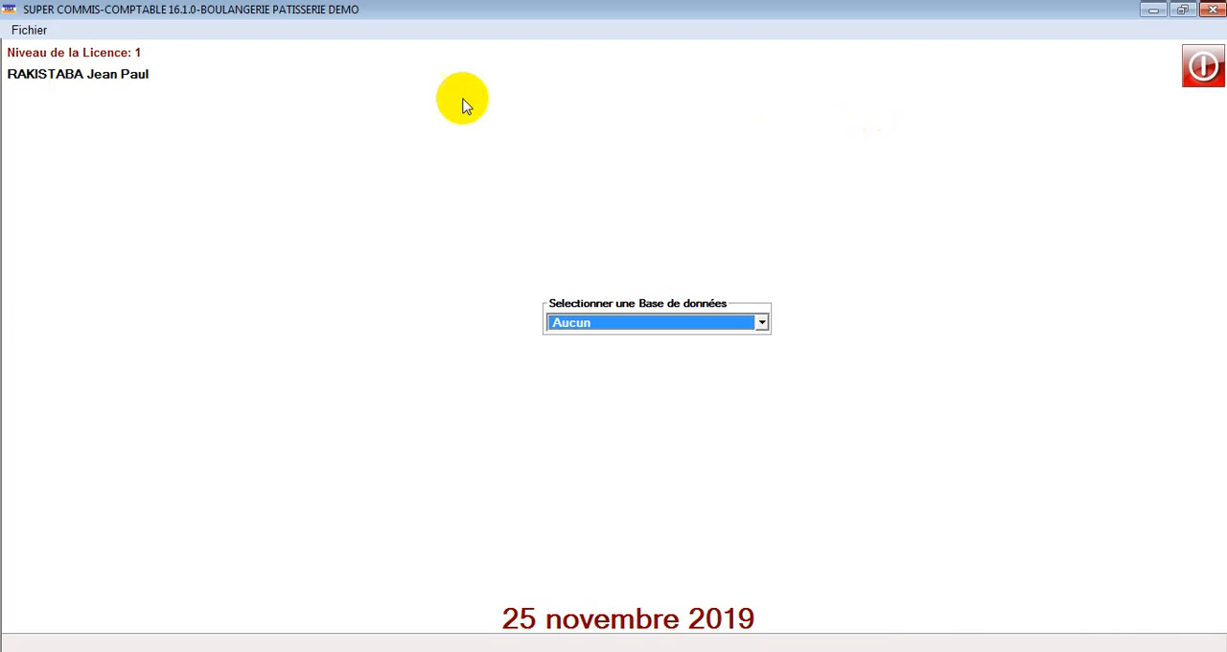
Step: Reselect the BD_Unite_Demo database and open the user configuration
click(658, 324)
click(642, 356)
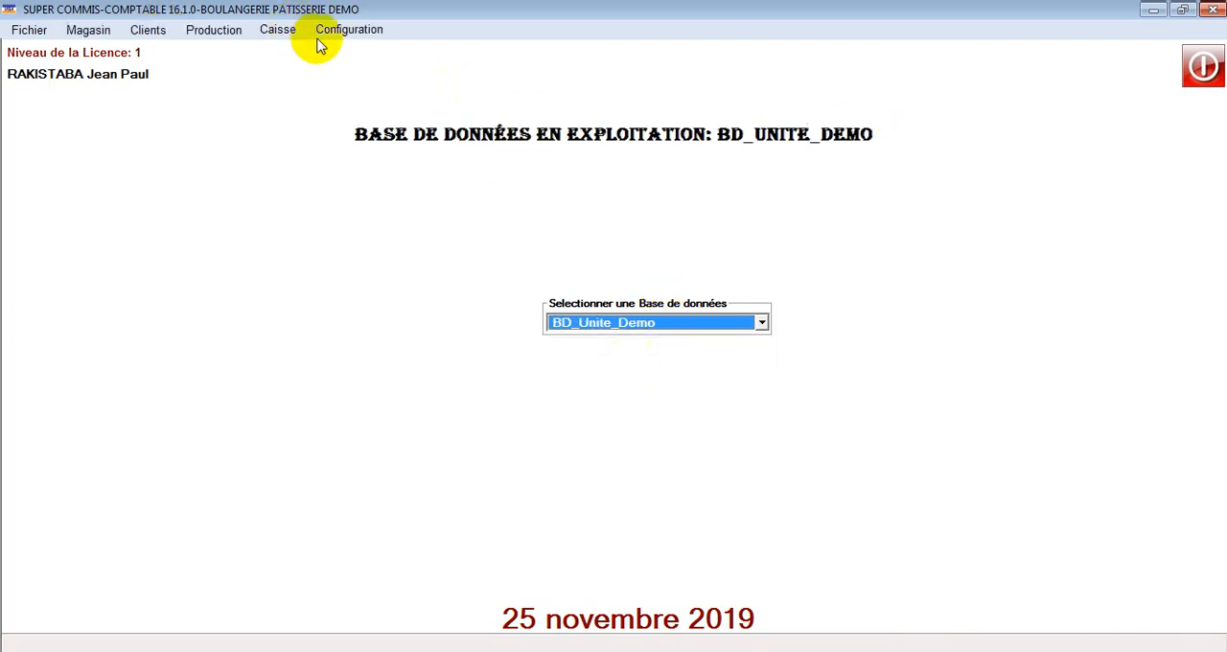
click(349, 34)
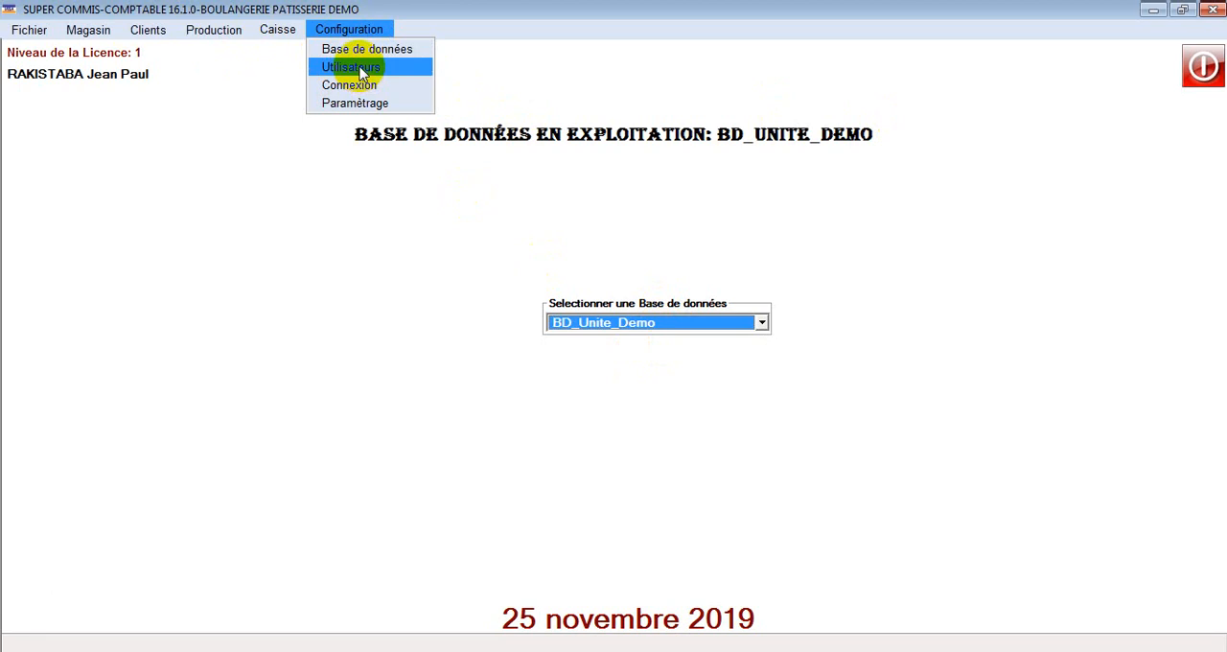
click(362, 75)
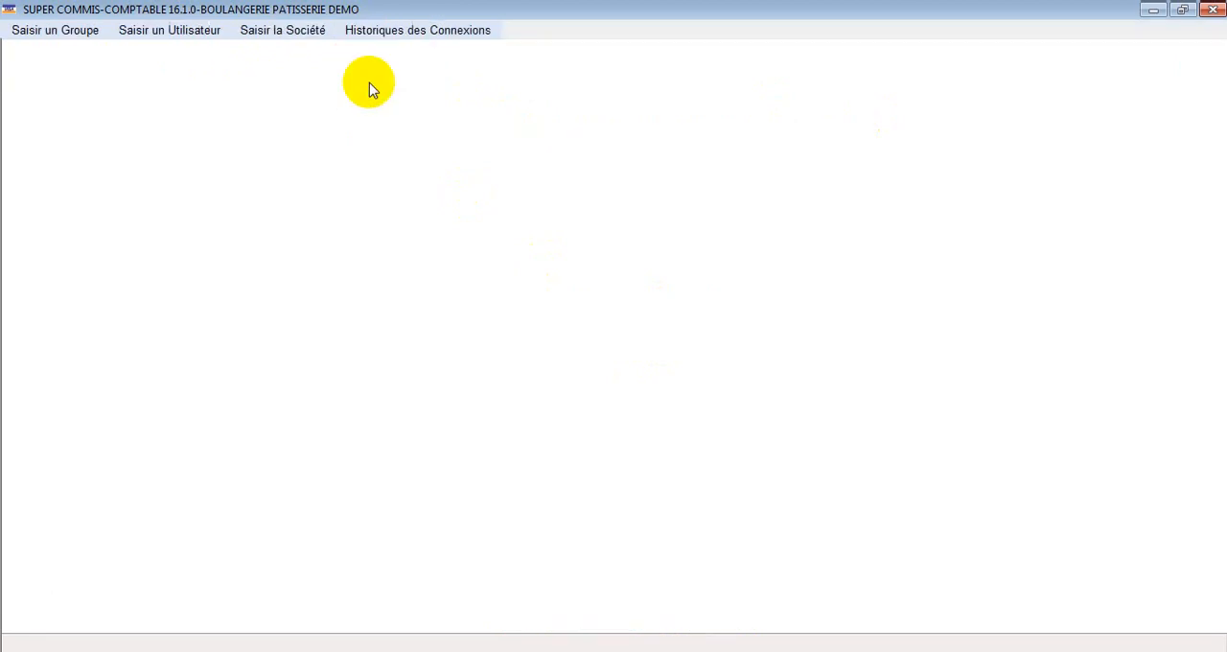
Step: Examine the user groups and the individual users registered in the ADMINISTRATEUR group
click(52, 33)
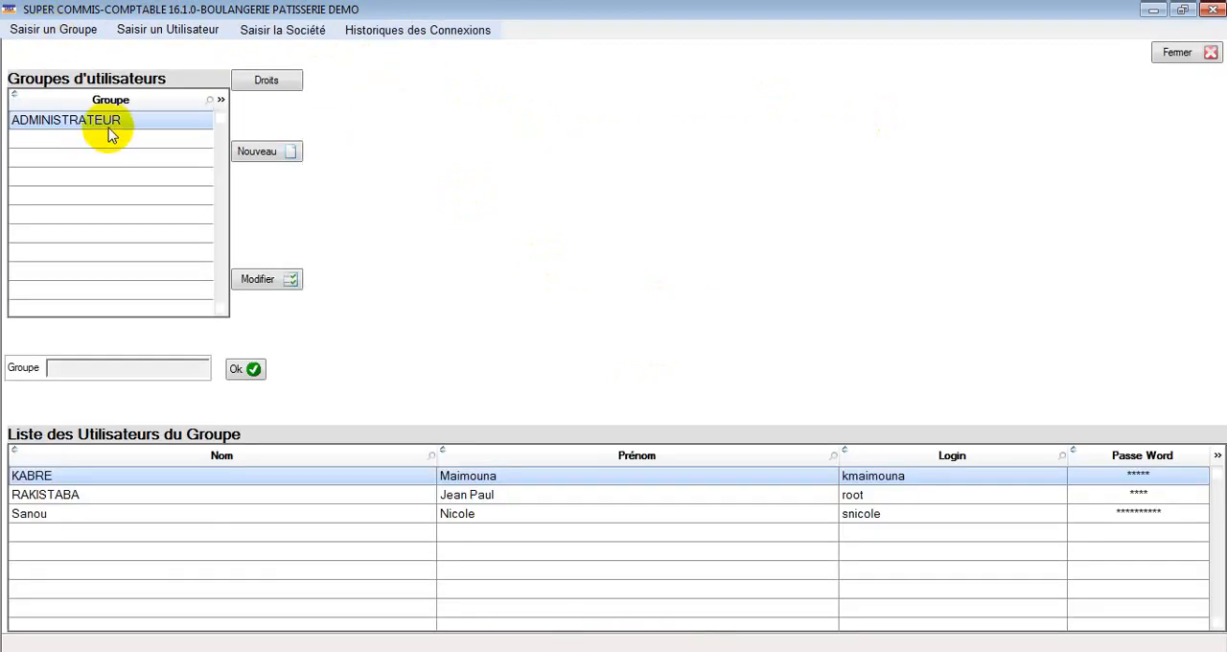
click(171, 31)
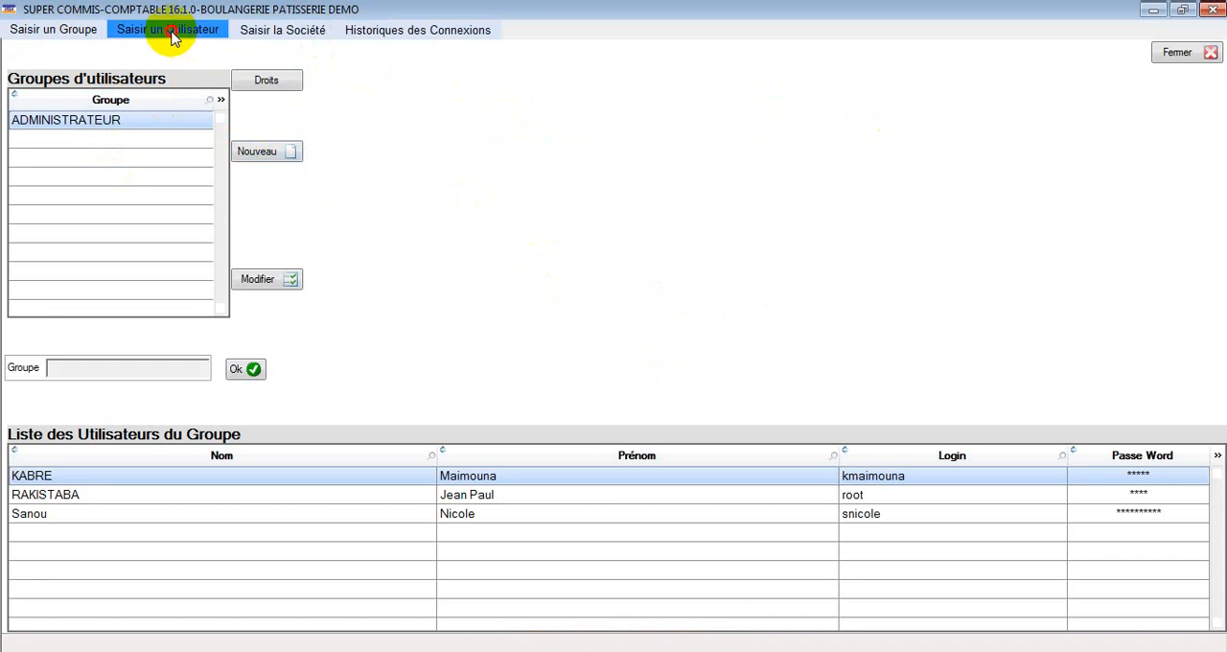
click(58, 149)
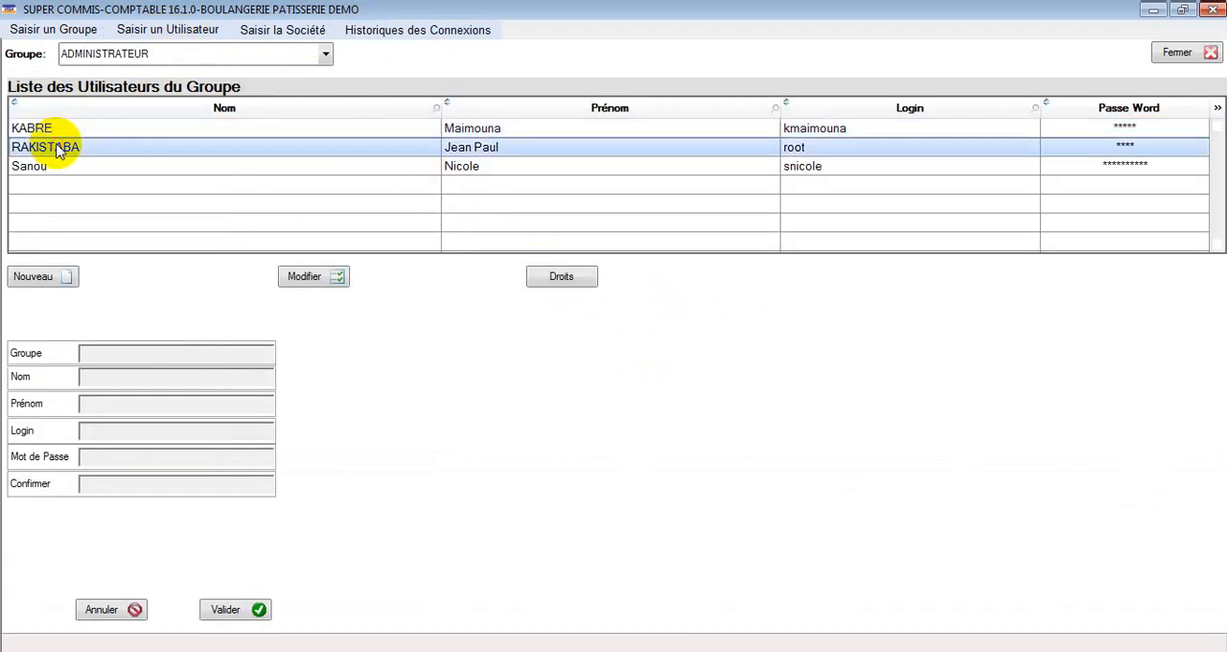
click(60, 167)
click(63, 129)
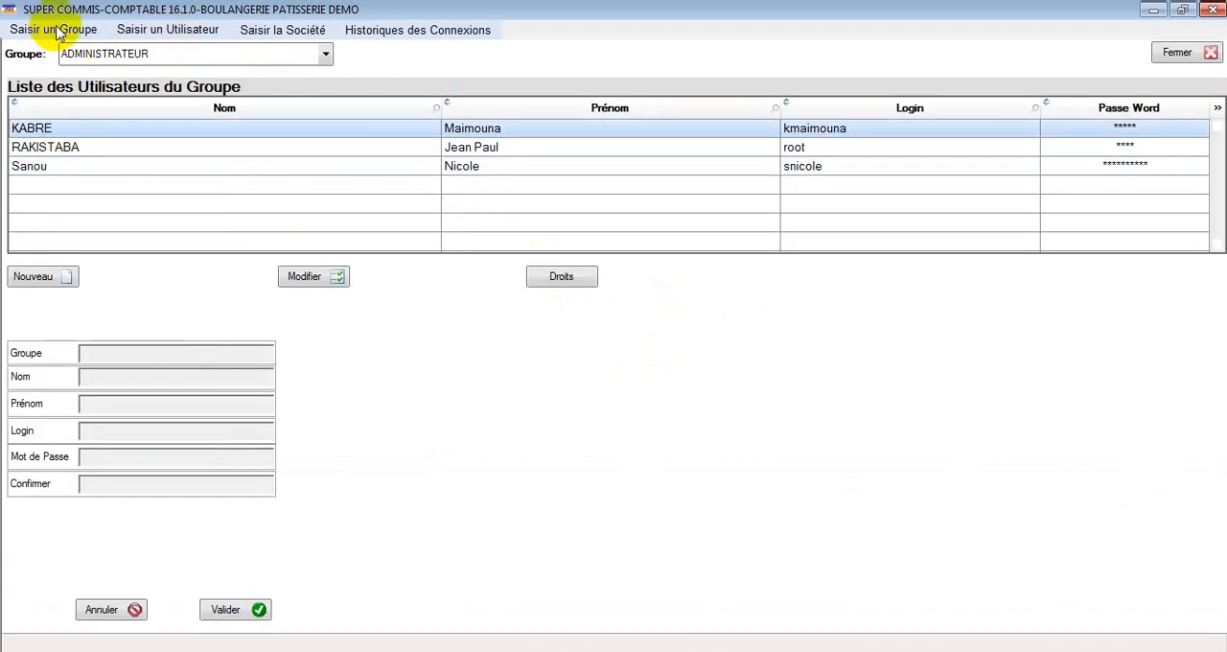
Step: Review the company details and the user groups page, and return to the main screen
click(282, 29)
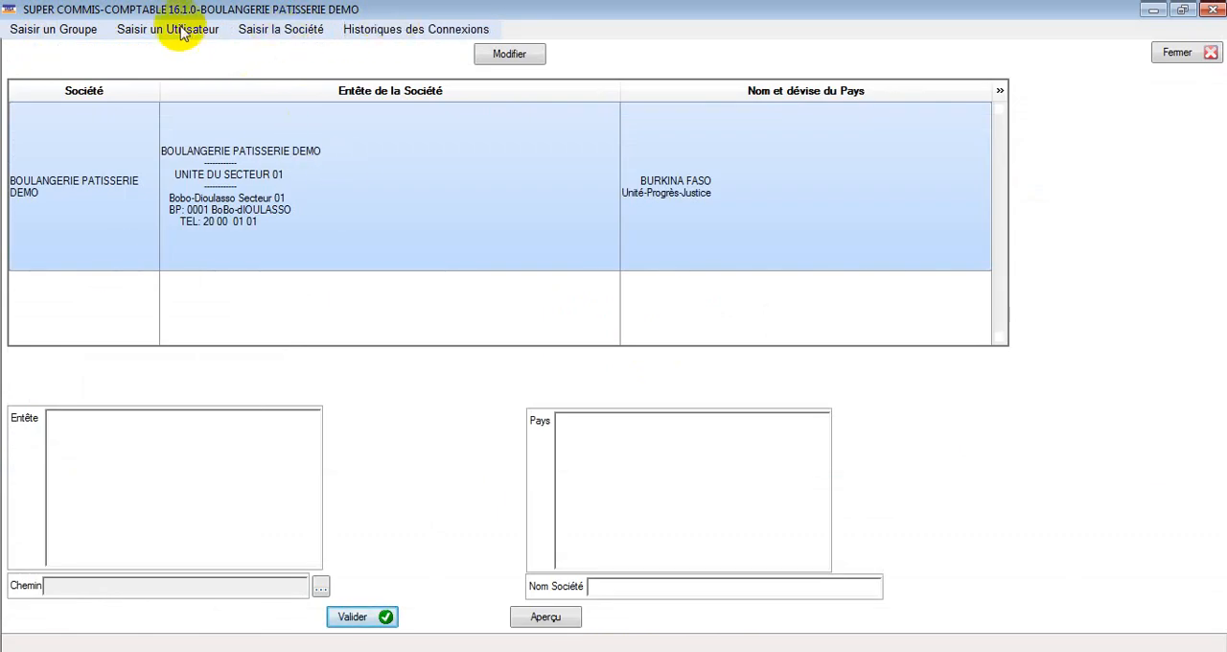
click(77, 34)
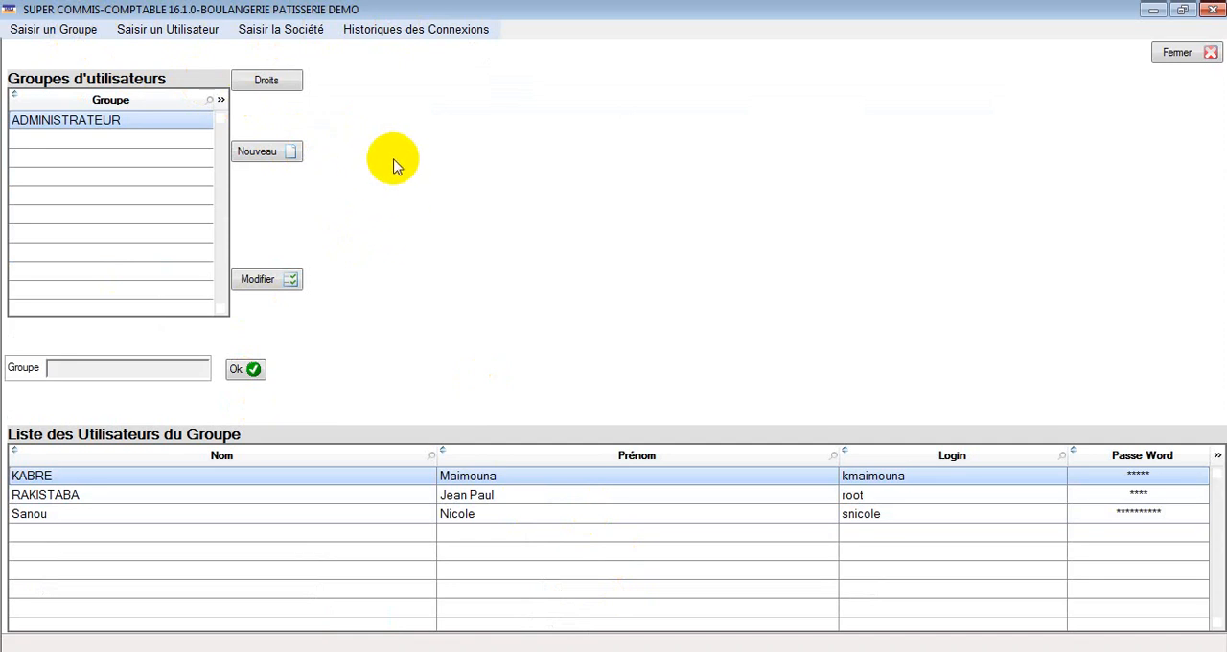
click(1205, 55)
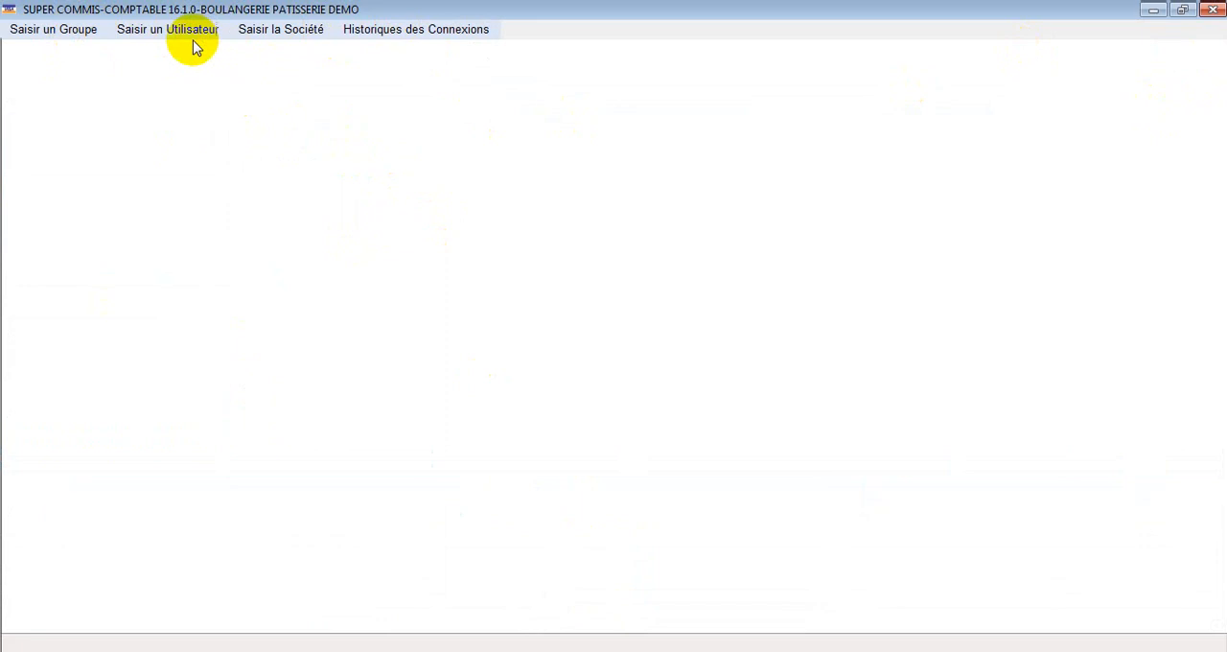
click(1213, 12)
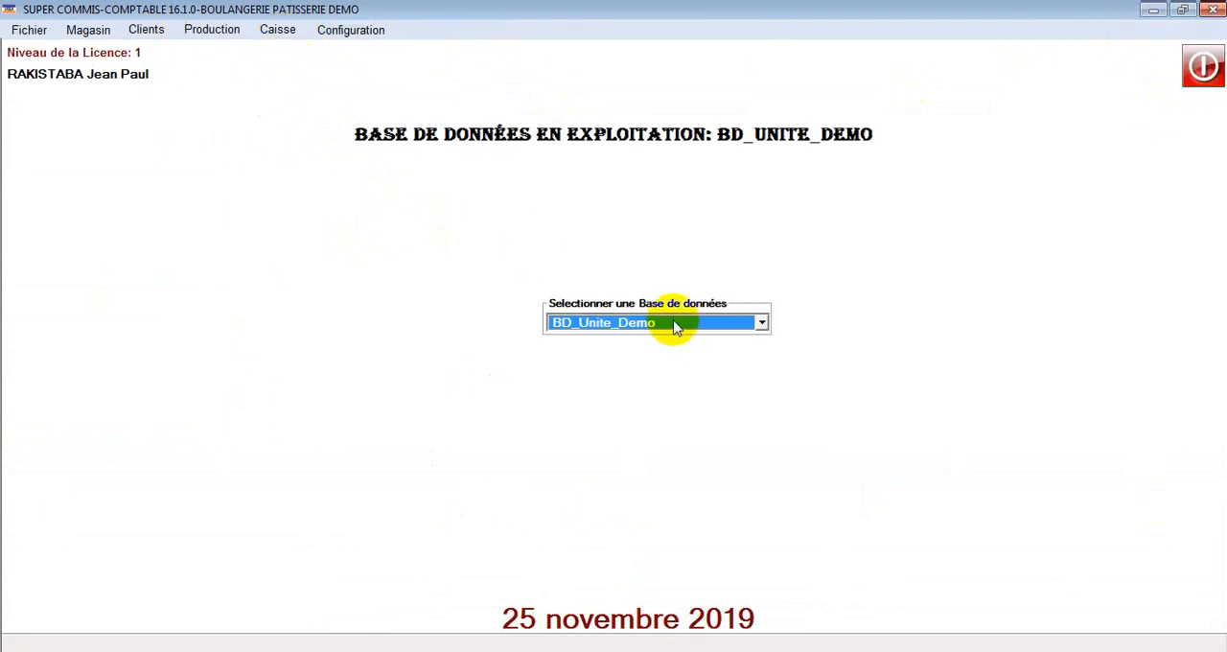
Step: Open the store module's raw-material entry page and activate the label field for a new item
click(99, 31)
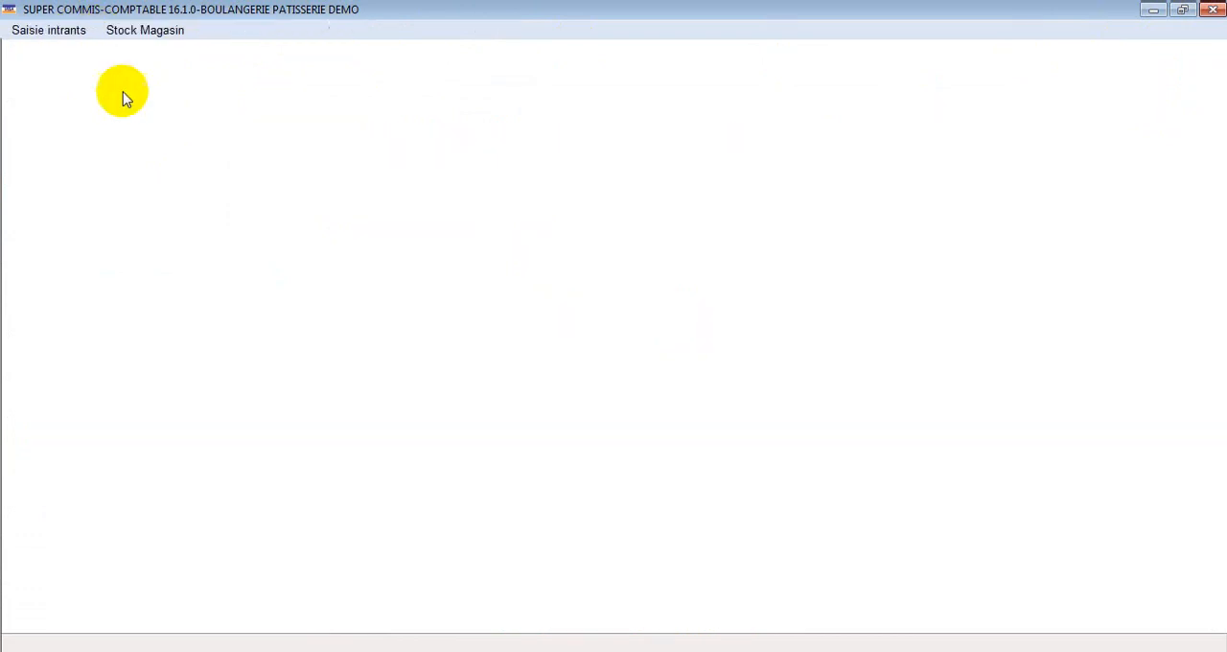
click(61, 32)
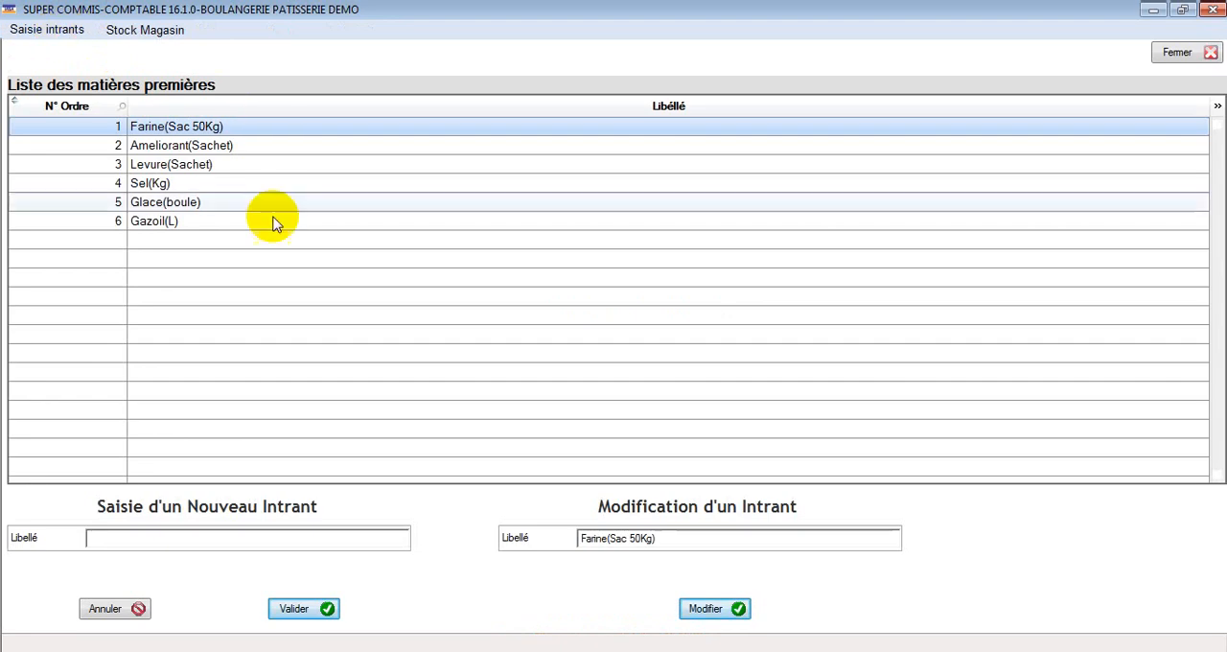
click(109, 549)
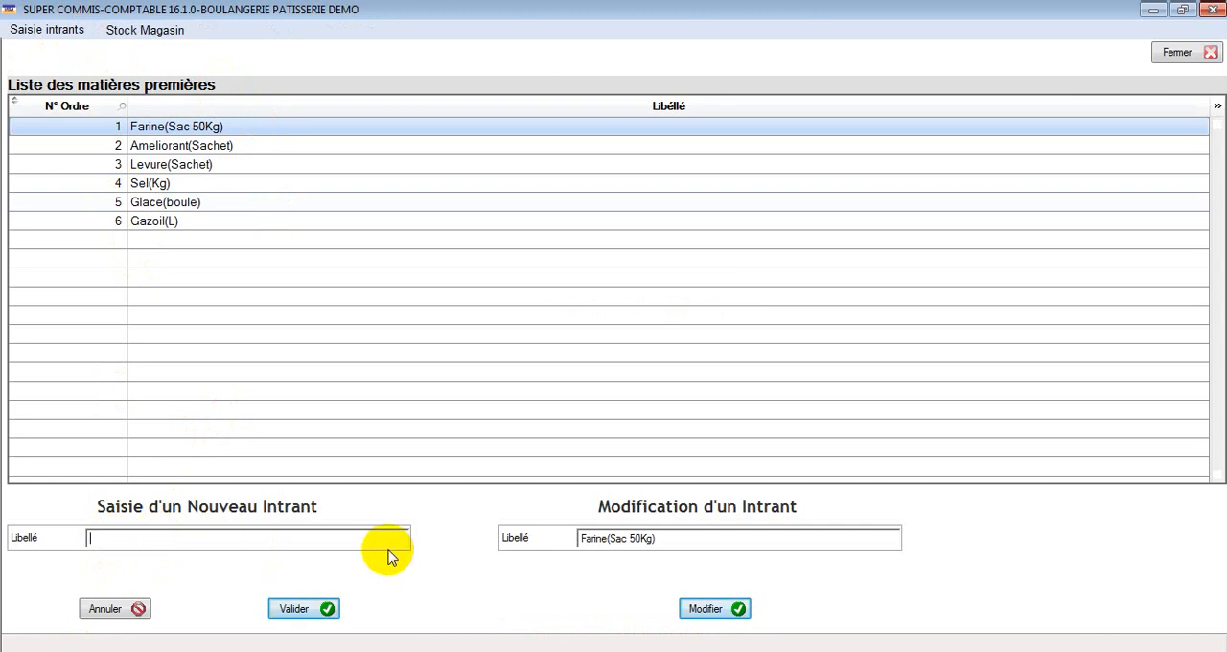
Step: Go through the raw materials in the list, from Farine(Sac 50Kg) to Gazoil(L), checking each label and its unit
click(198, 147)
click(198, 166)
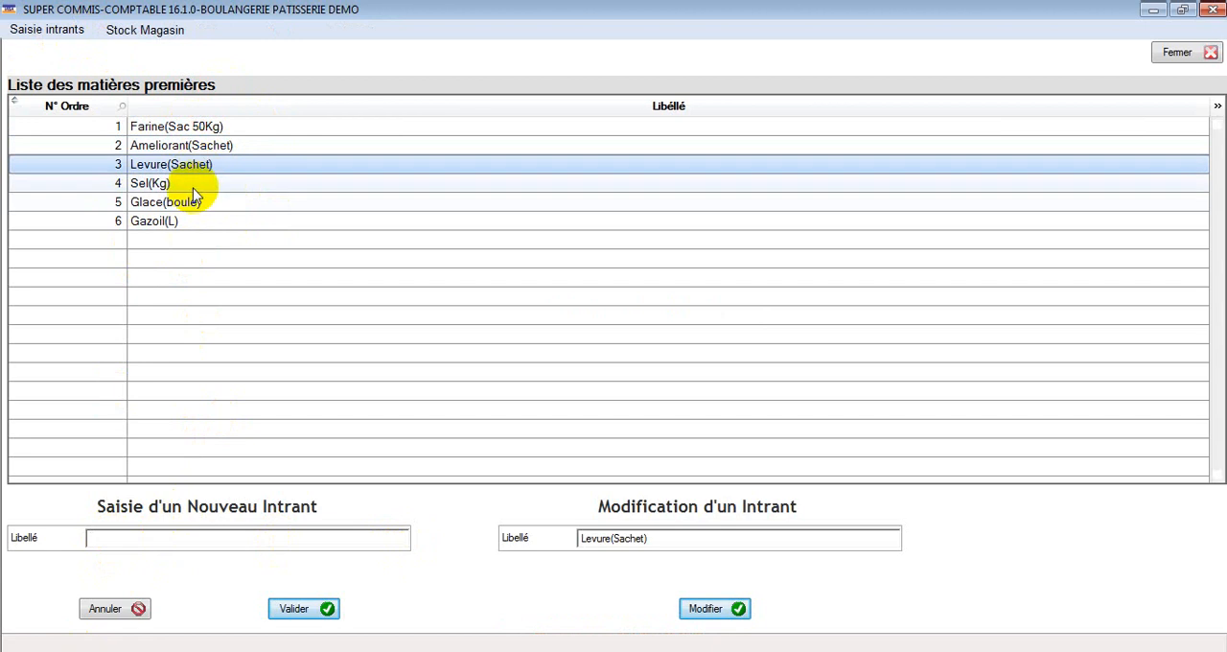
click(194, 184)
click(197, 203)
click(195, 221)
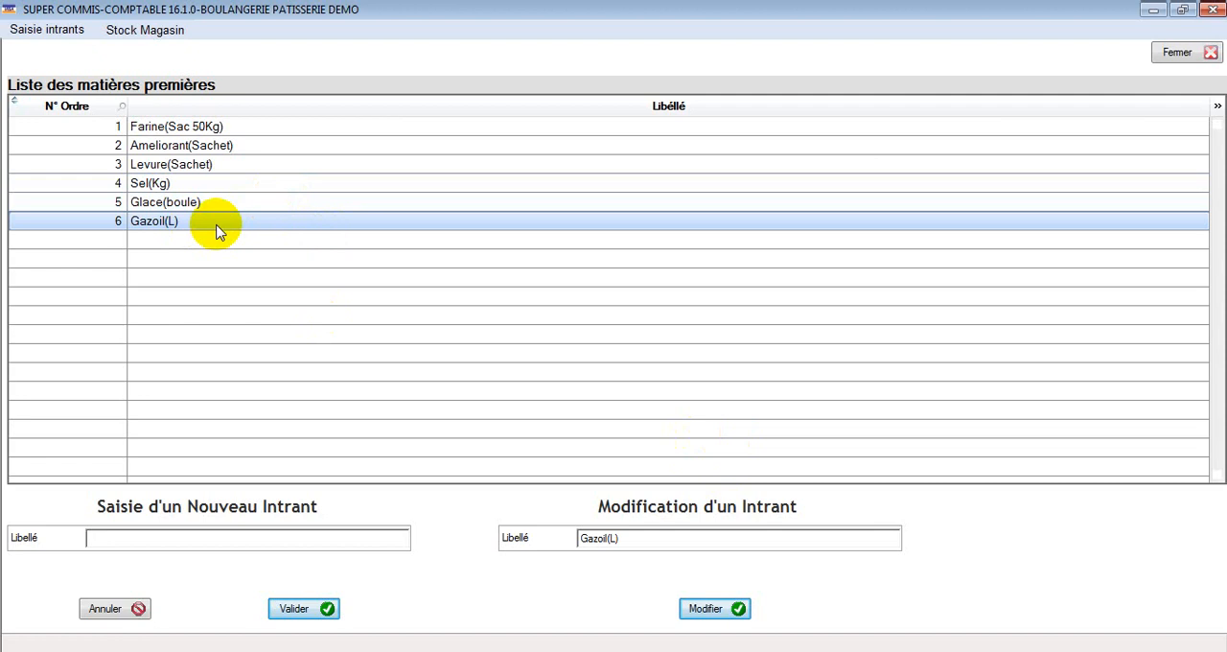
click(194, 126)
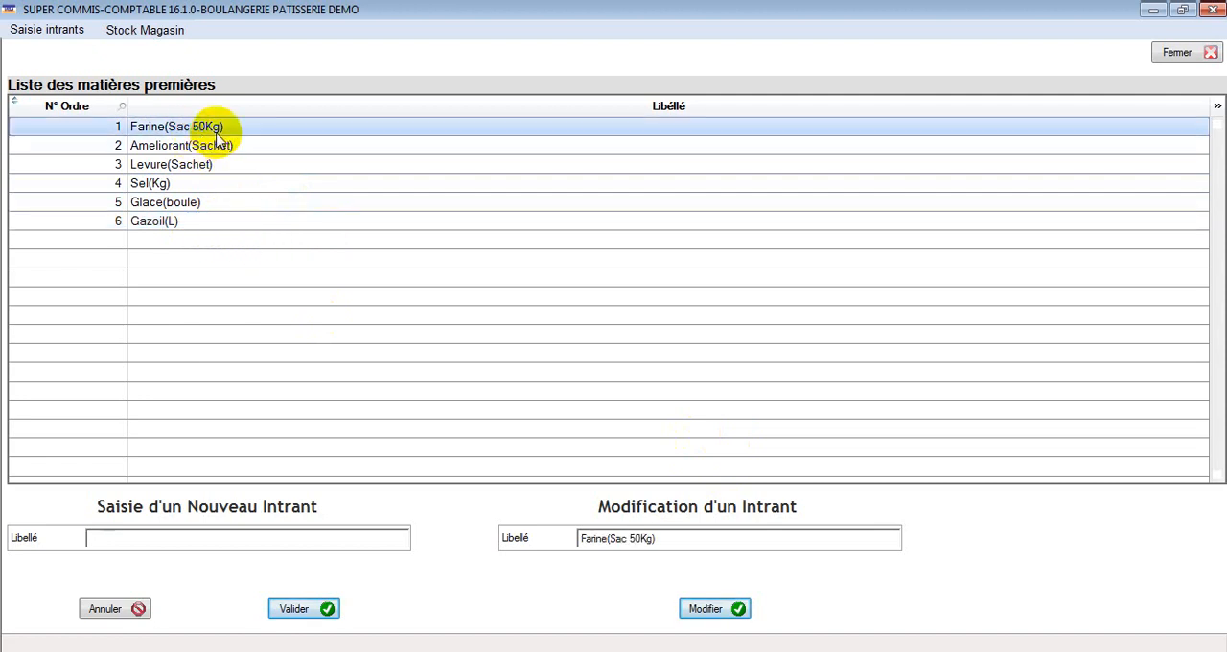
click(222, 153)
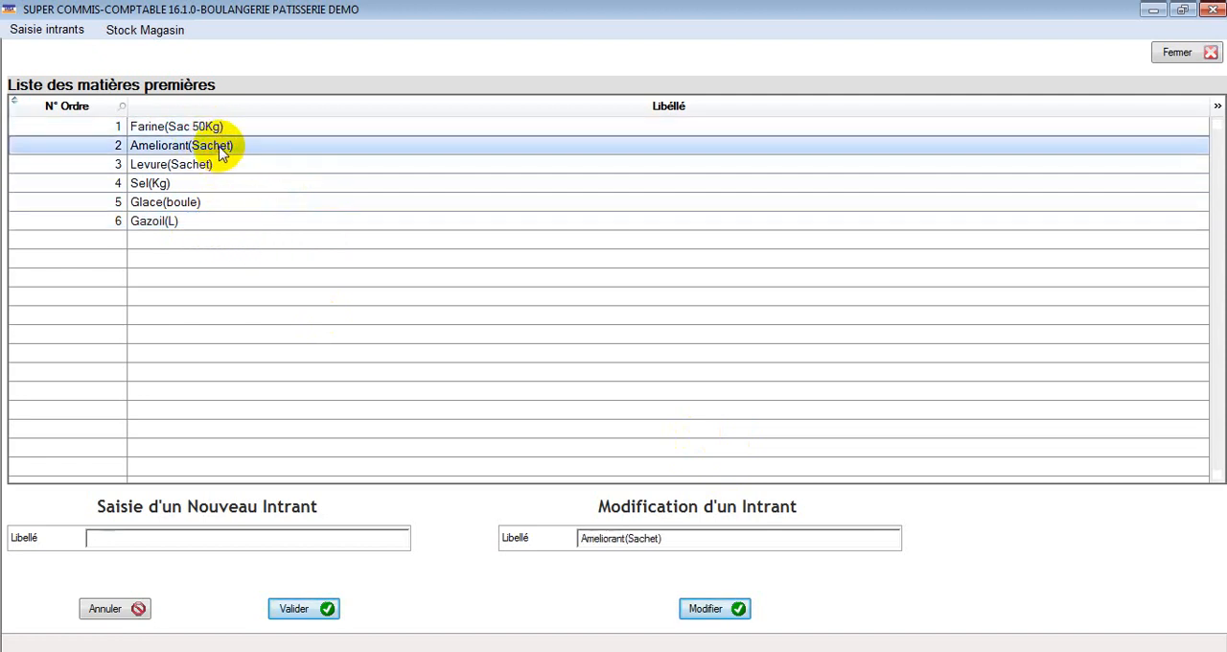
click(220, 169)
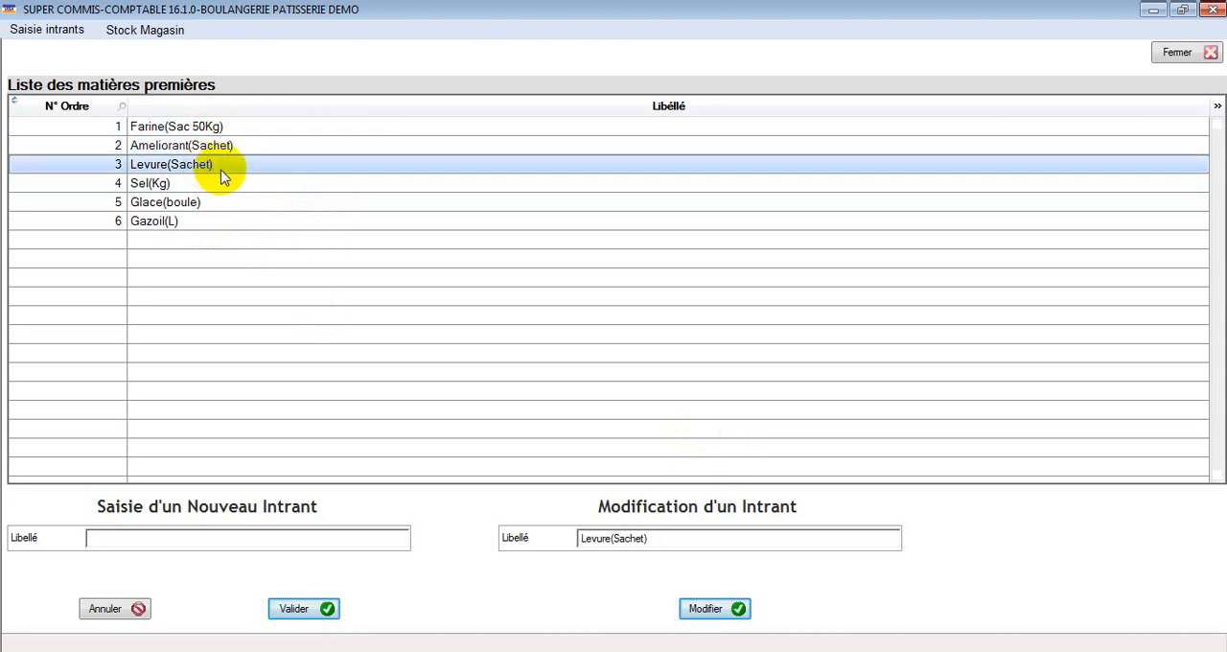
click(210, 187)
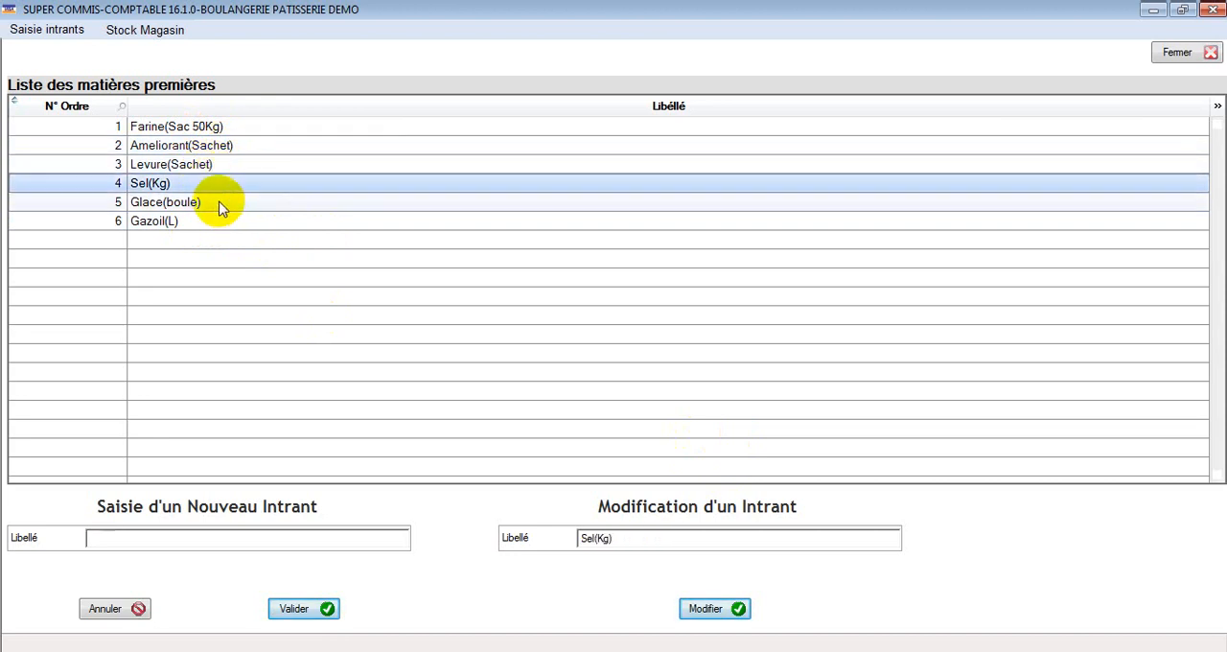
click(222, 207)
click(231, 226)
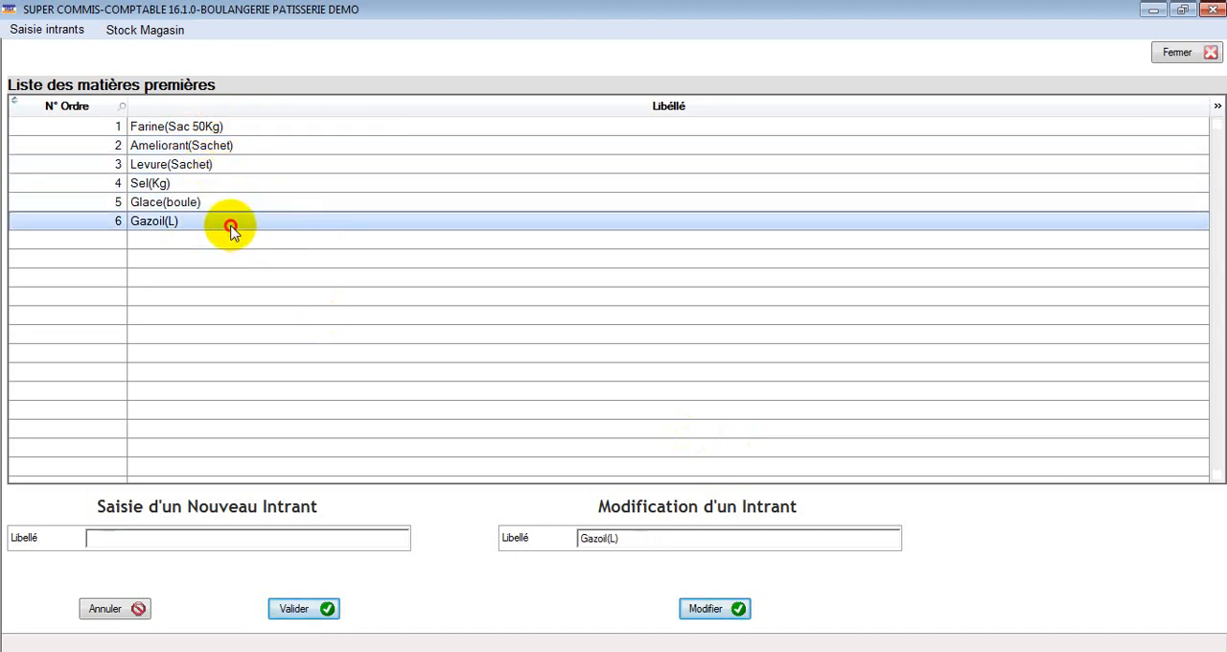
click(228, 132)
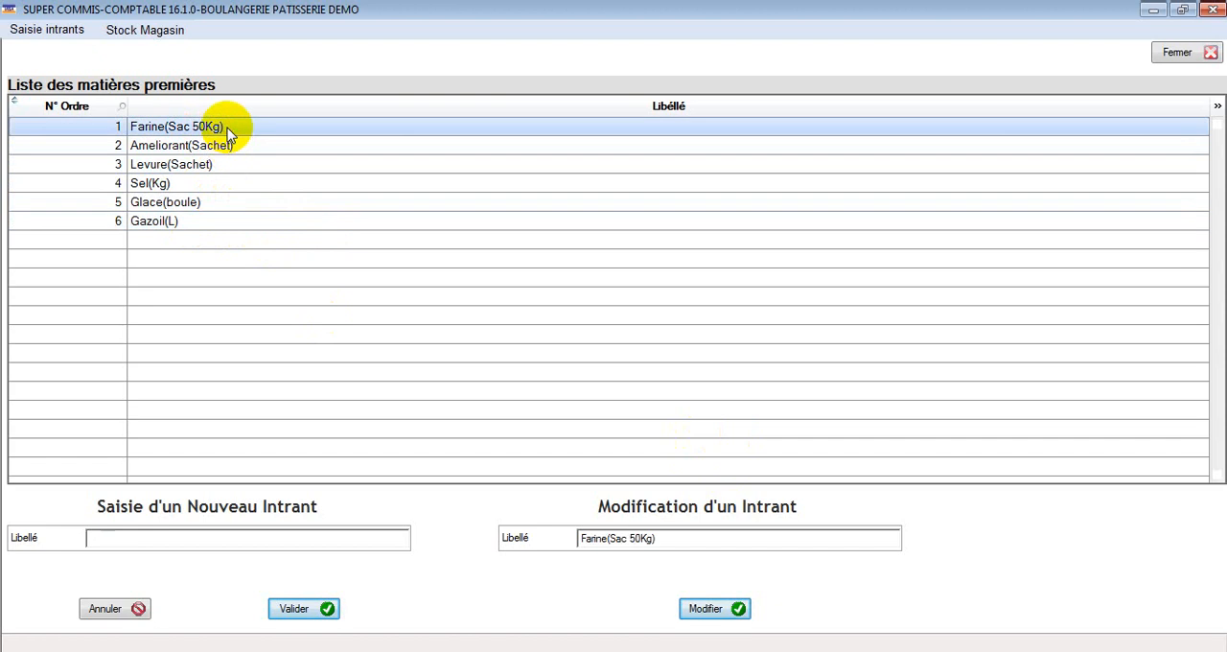
click(234, 149)
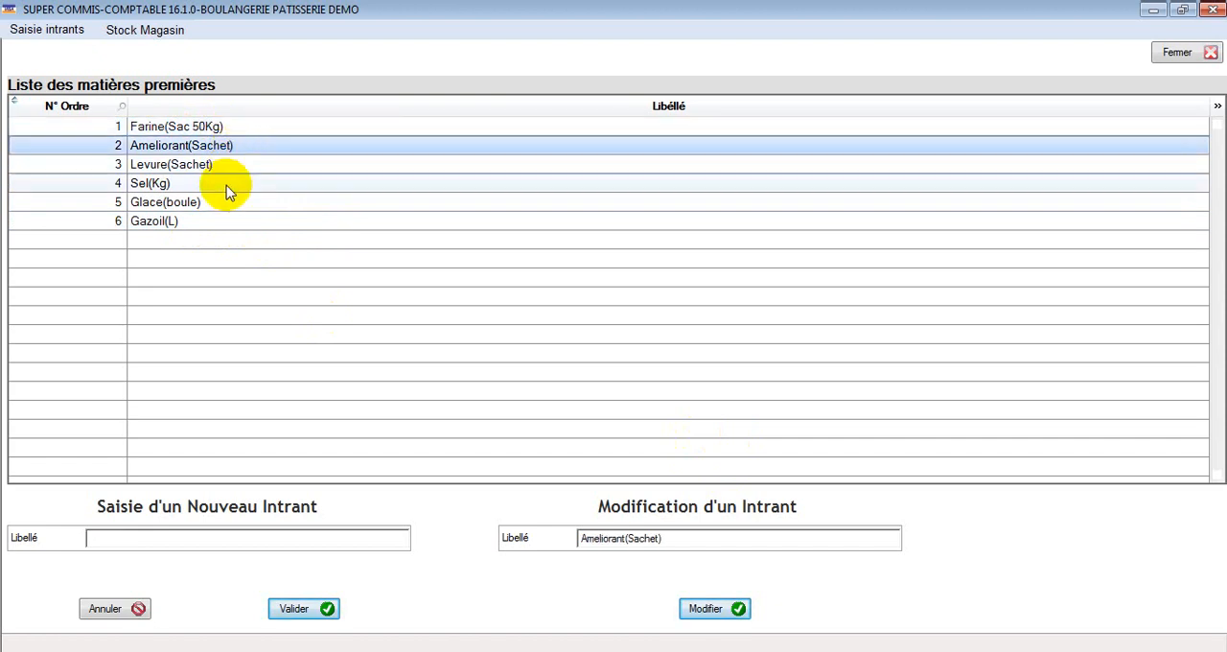
click(228, 183)
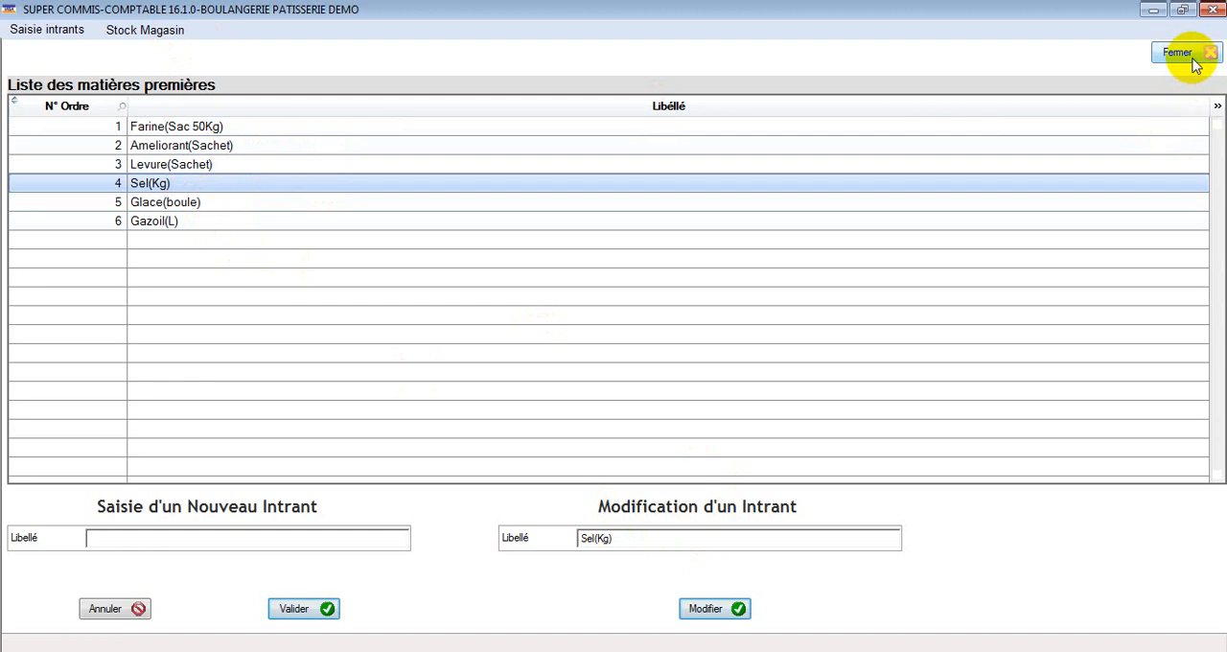
Step: Open the store stock validation and review the initial-stock page item by item, as well as the final-stock page
click(144, 30)
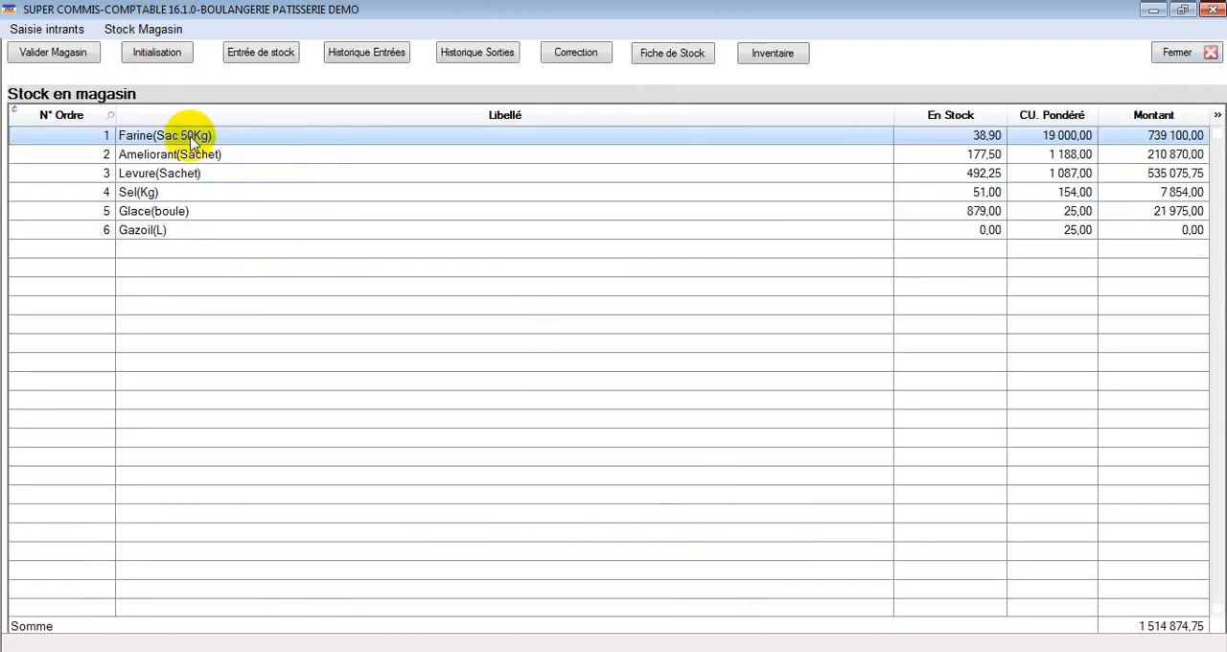
click(90, 56)
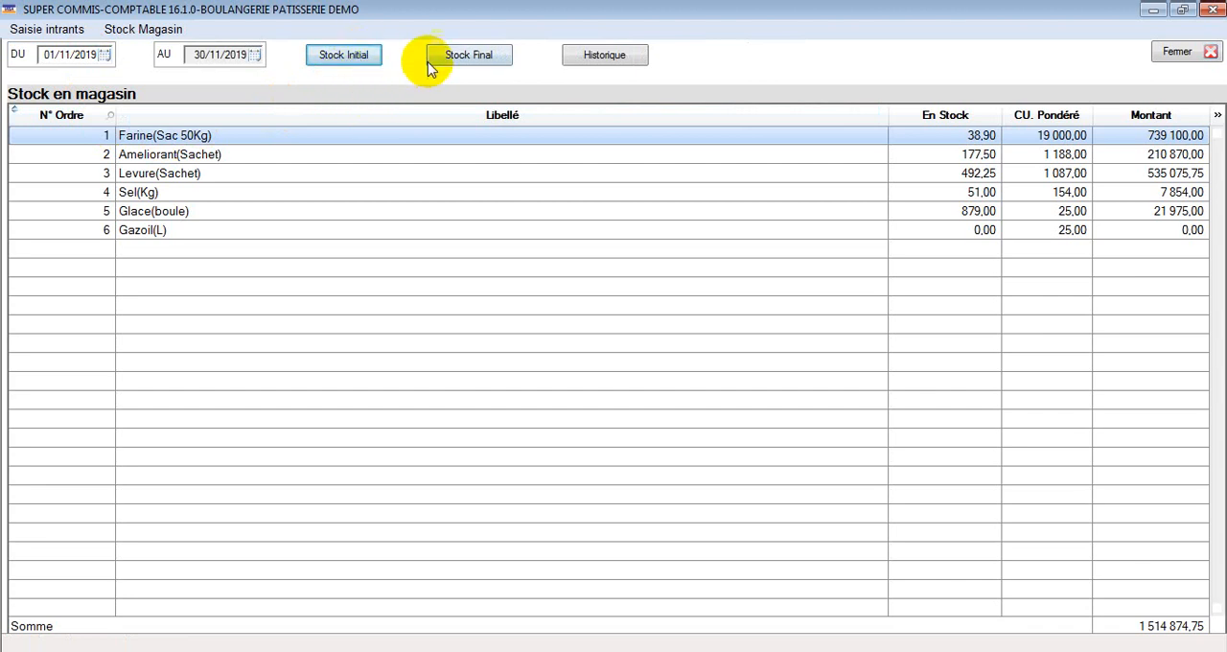
click(351, 58)
click(1160, 129)
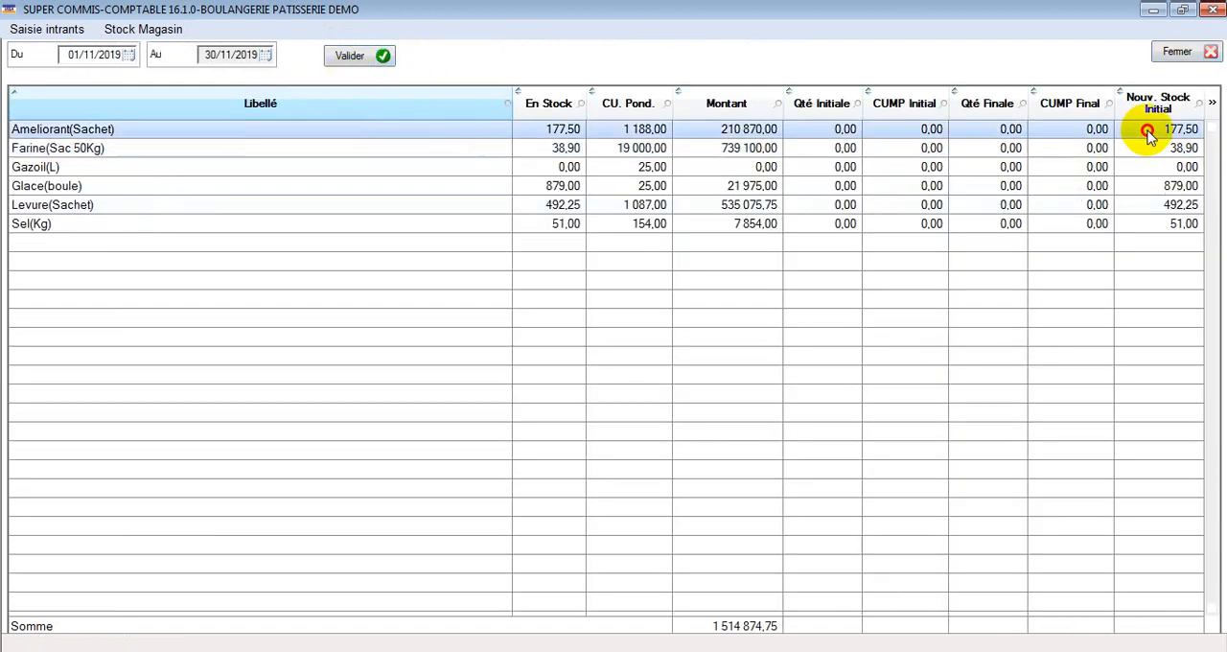
click(1177, 147)
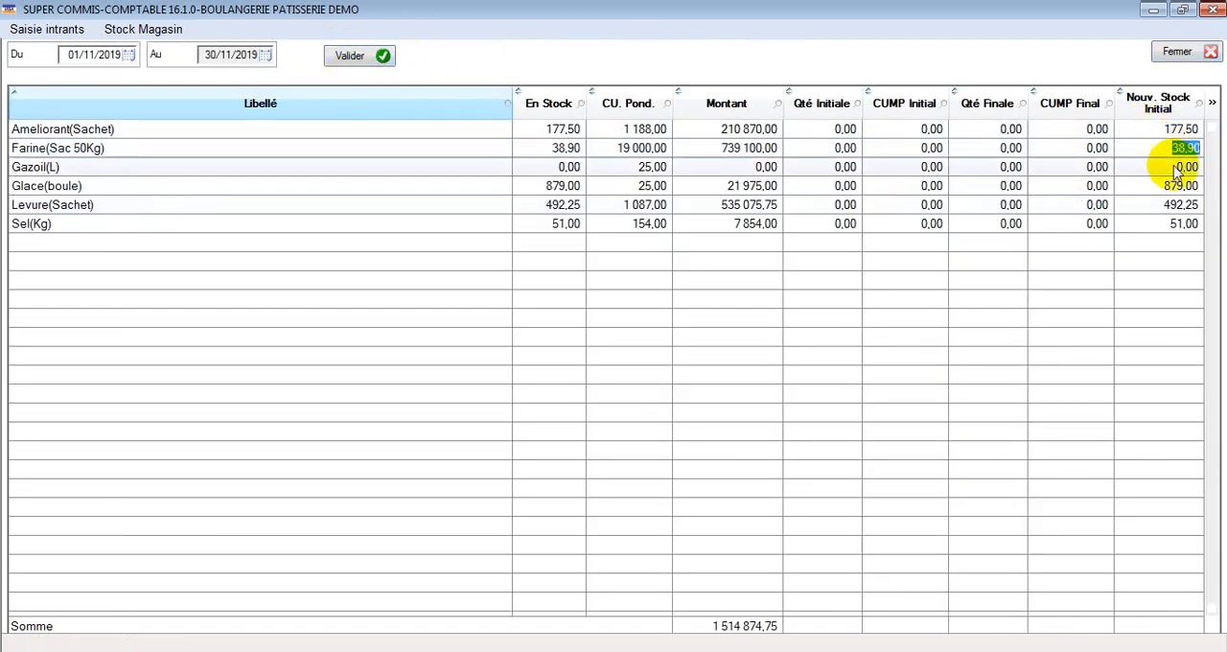
click(1177, 166)
click(1179, 186)
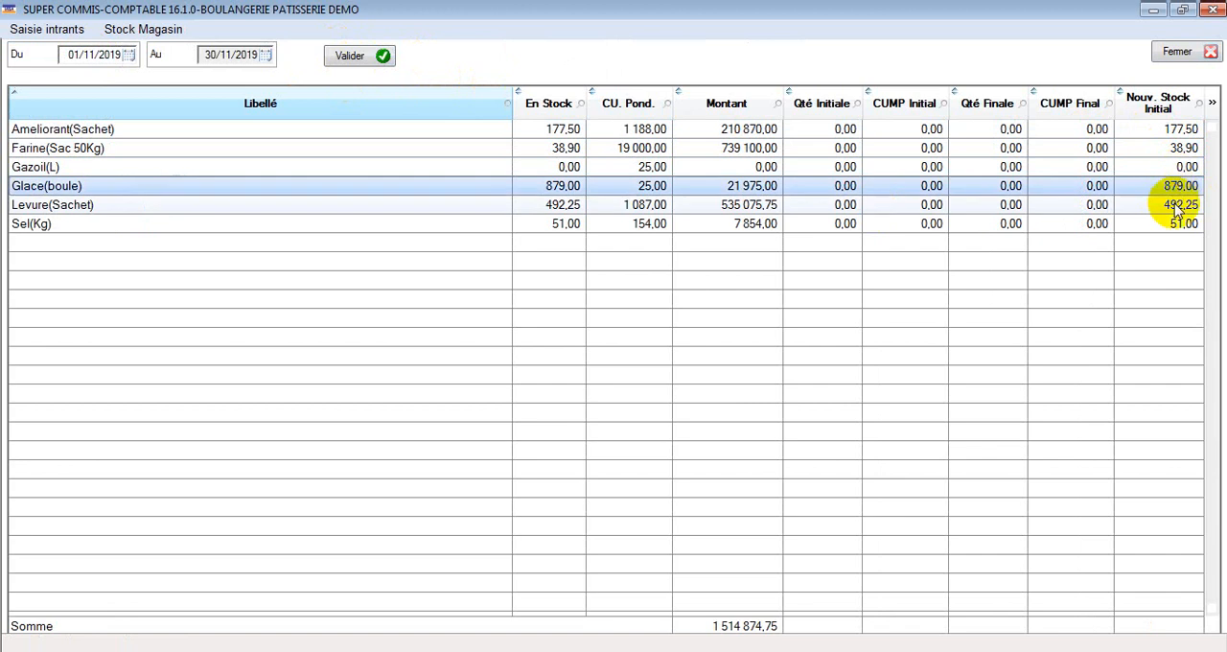
click(1177, 204)
click(1171, 224)
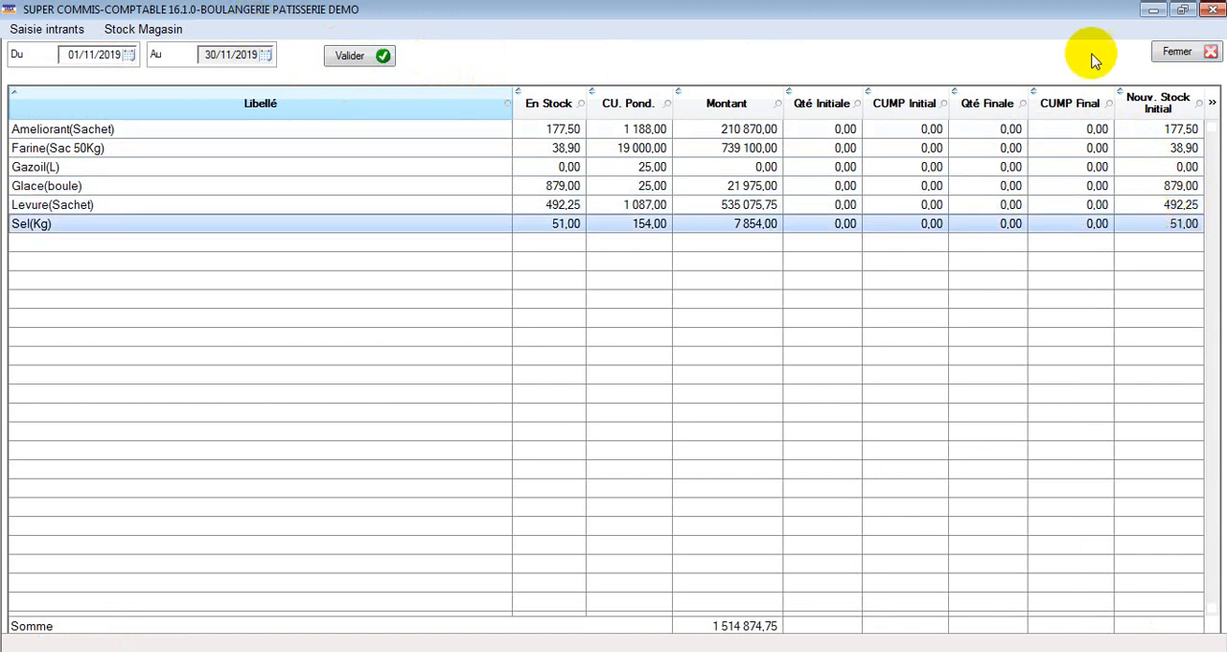
click(1178, 52)
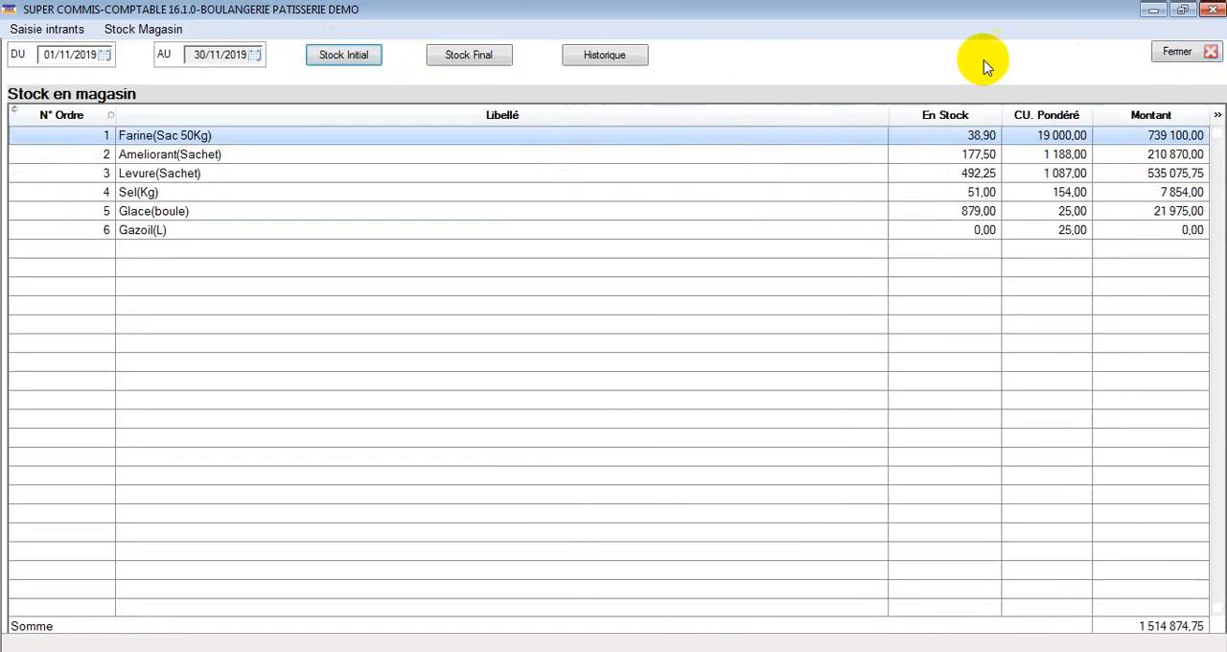
click(476, 57)
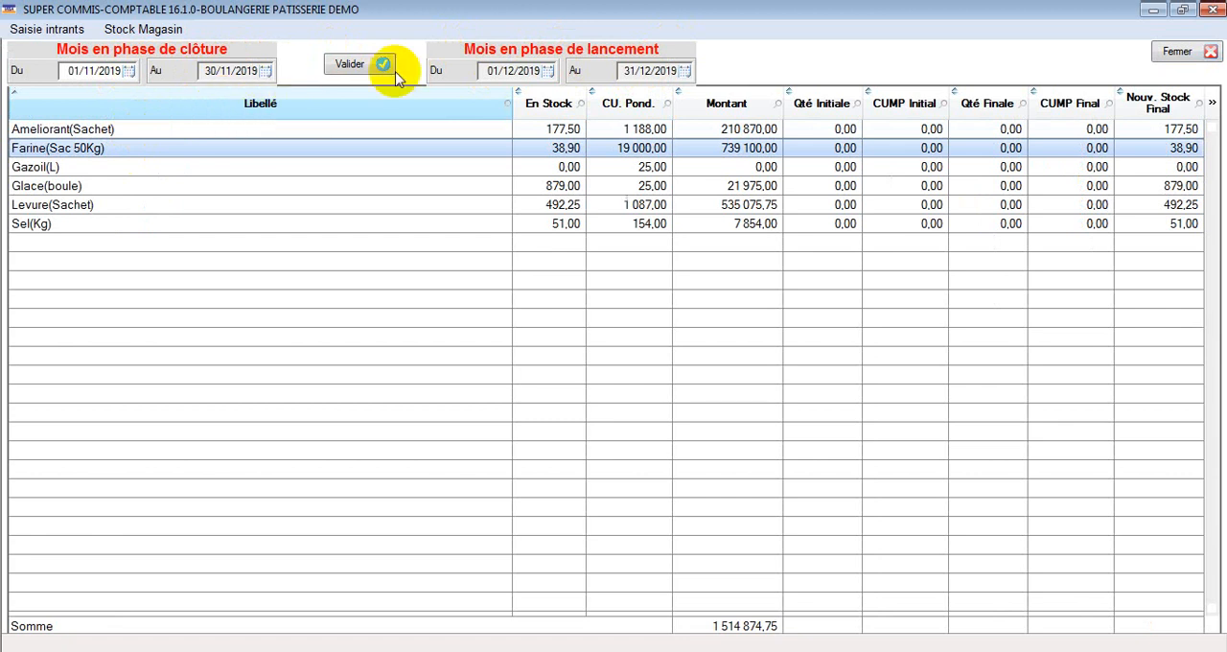
click(1180, 51)
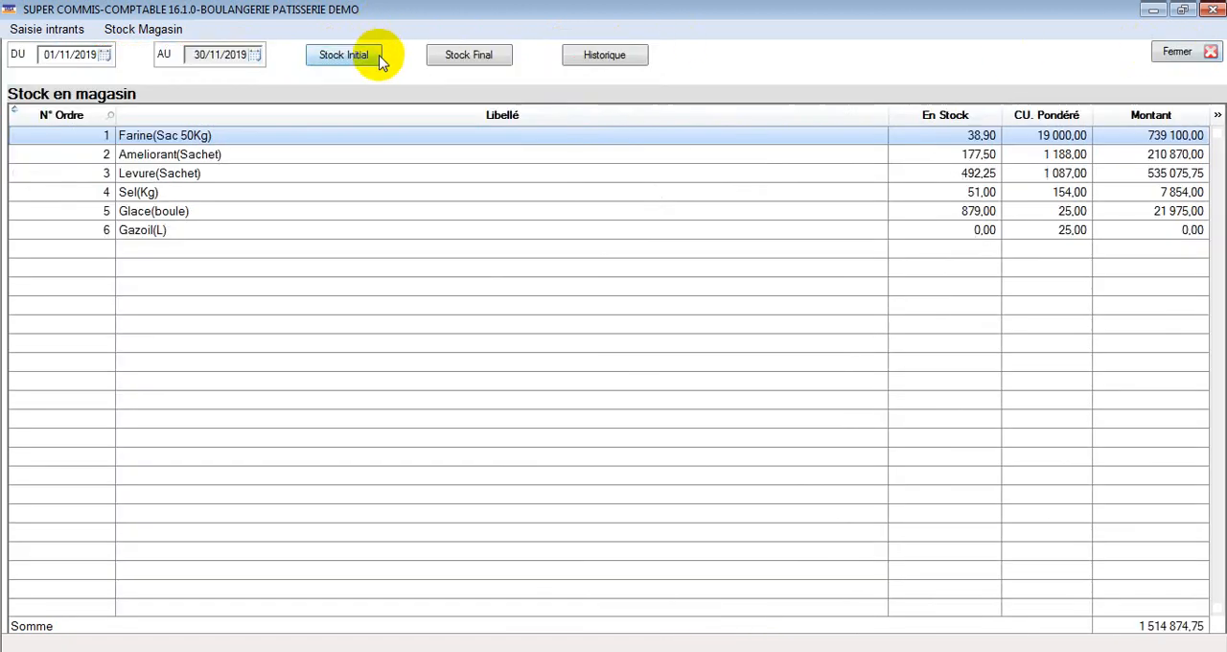
Step: Open the store validation history and filter it by the article Farine(Sac 50Kg)
click(631, 58)
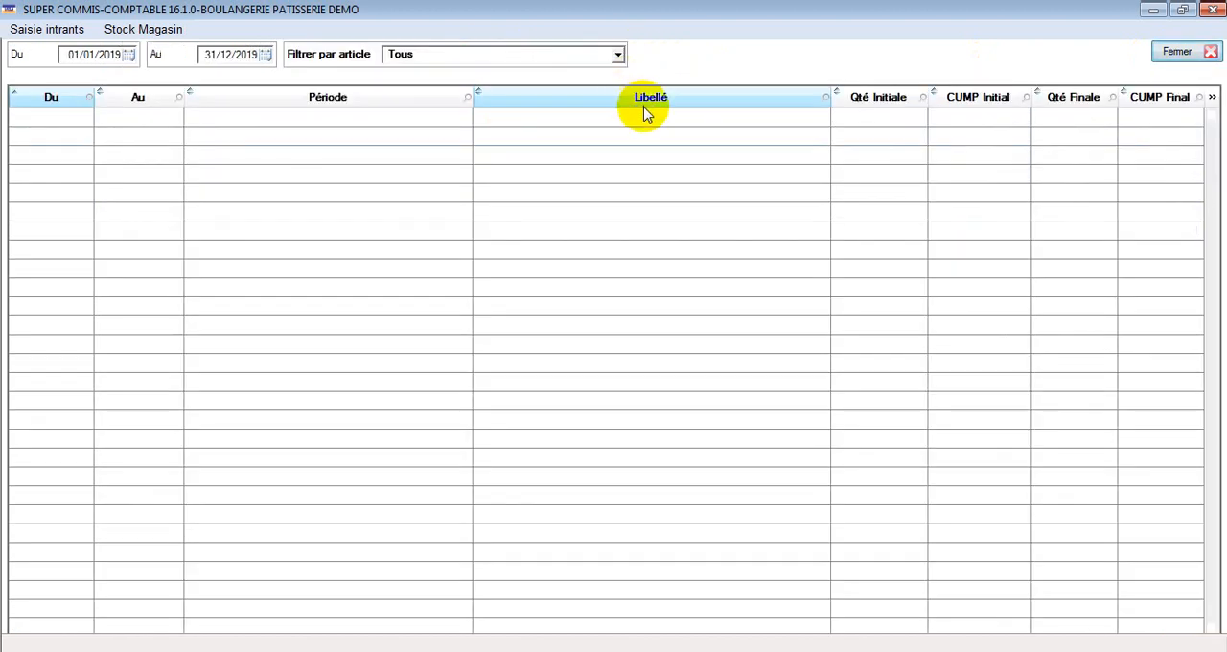
click(438, 58)
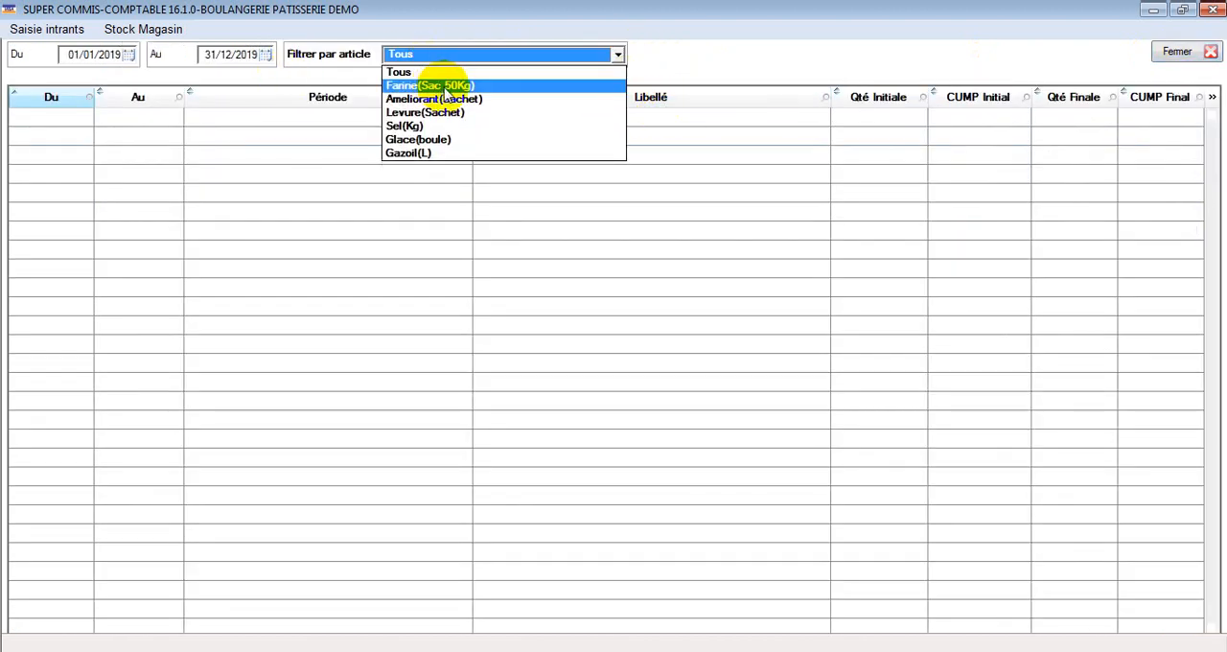
click(432, 85)
Step: Set the start date of the validation history to 01/09/2018
click(130, 55)
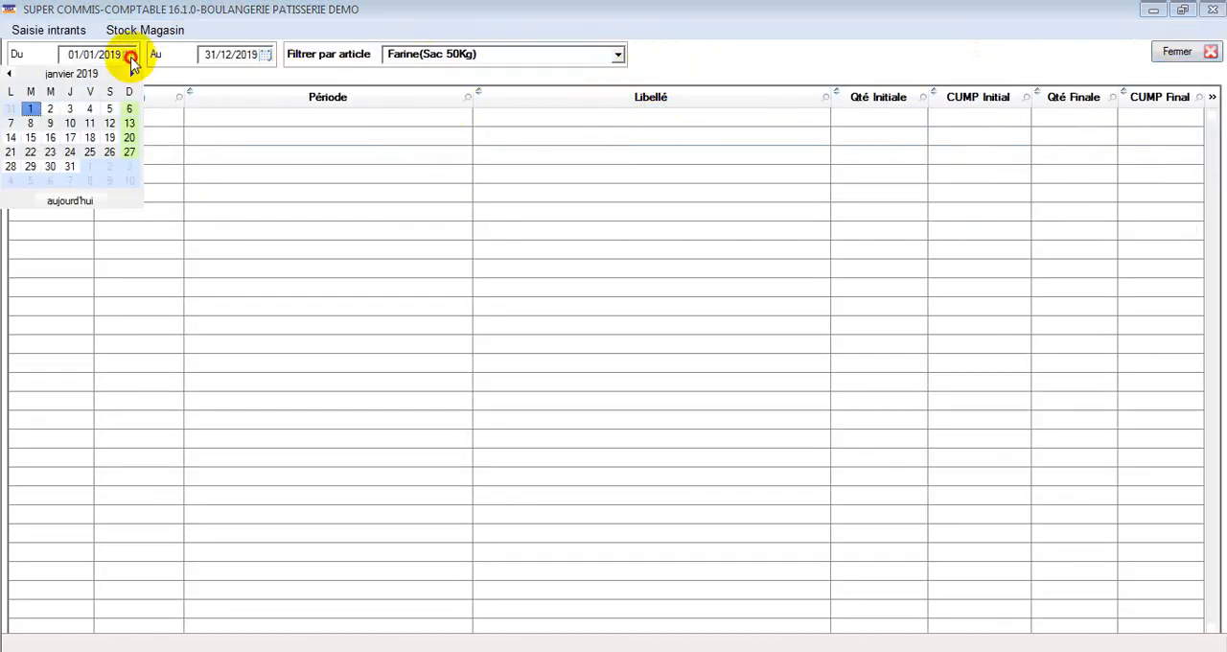
click(29, 76)
click(10, 74)
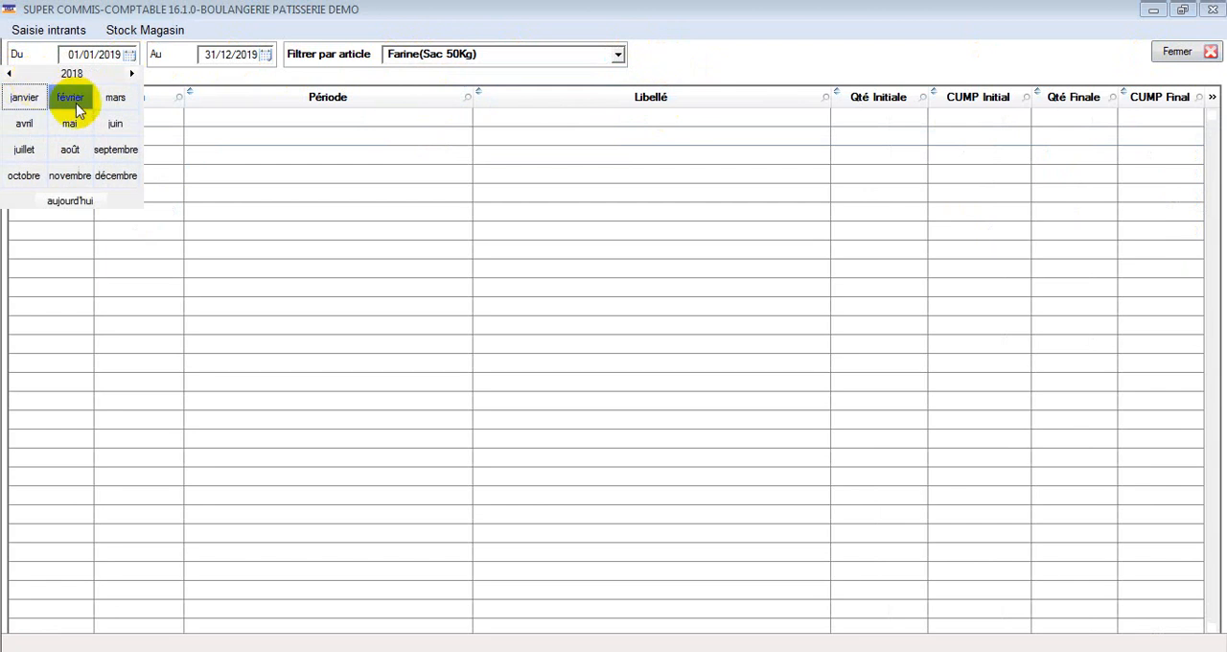
click(70, 150)
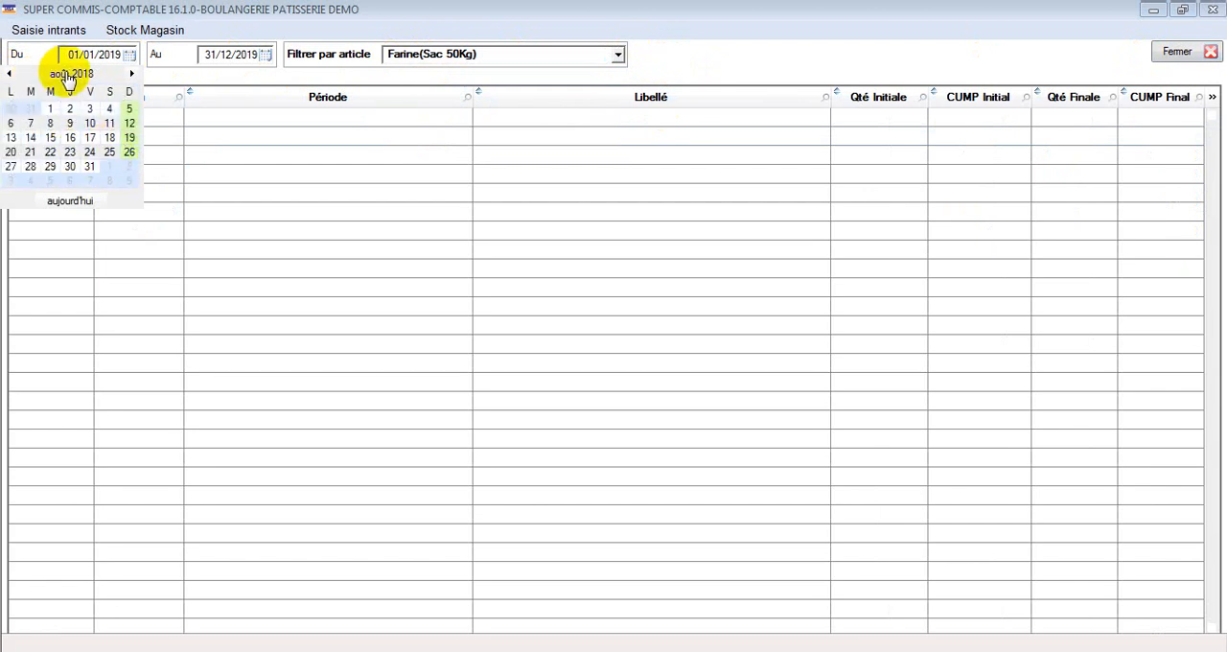
click(132, 74)
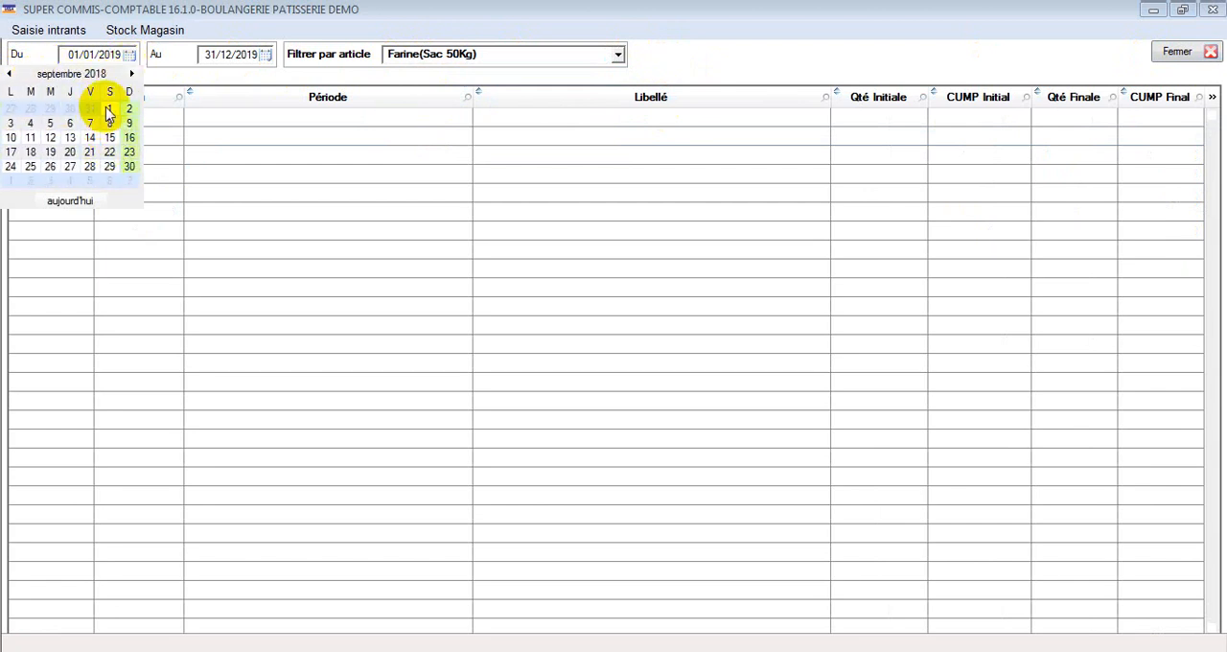
click(108, 109)
Step: Set the end date of the validation history to 30/09/2018
click(261, 54)
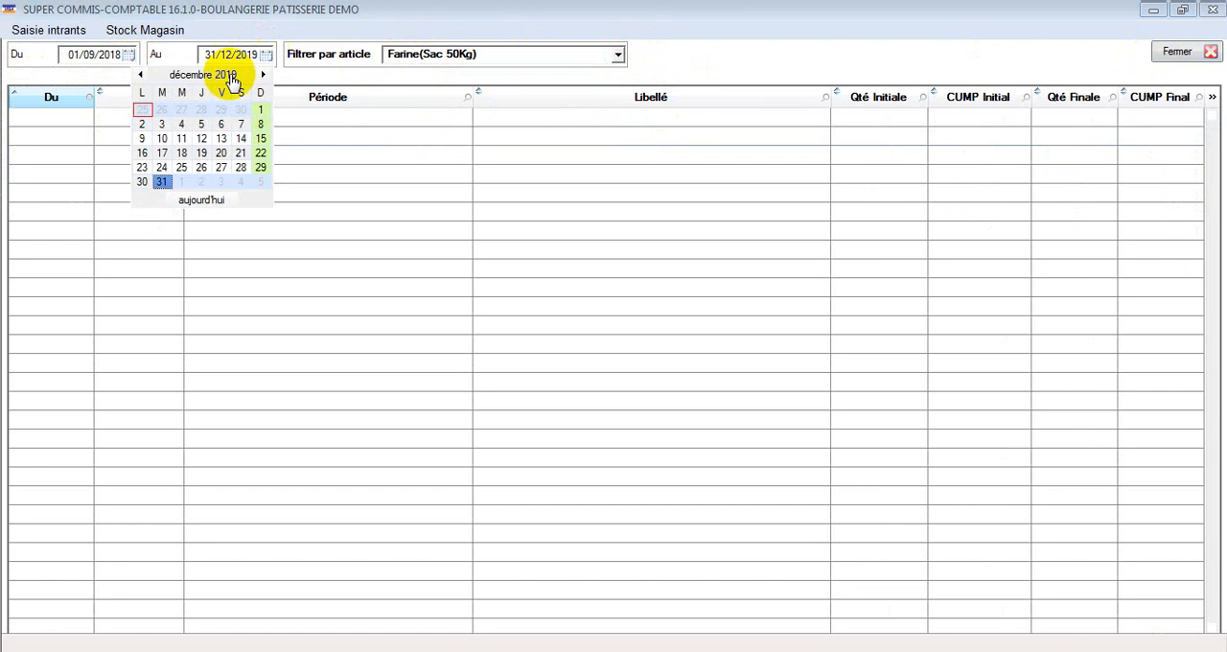
click(142, 75)
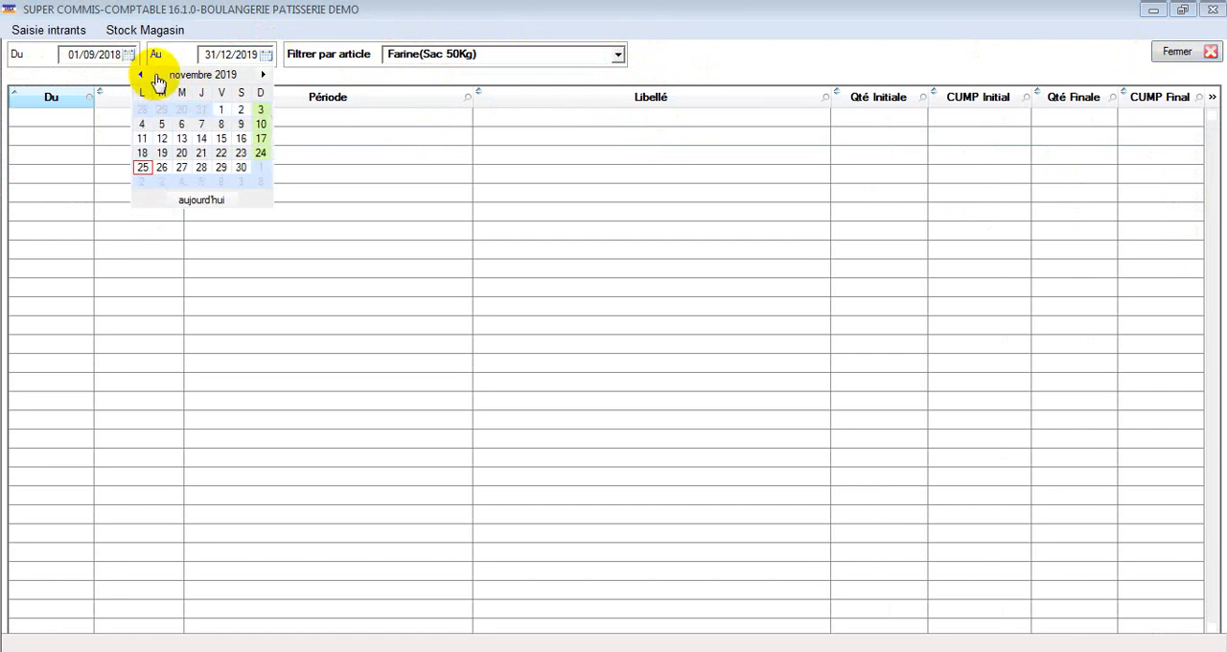
click(165, 76)
click(141, 74)
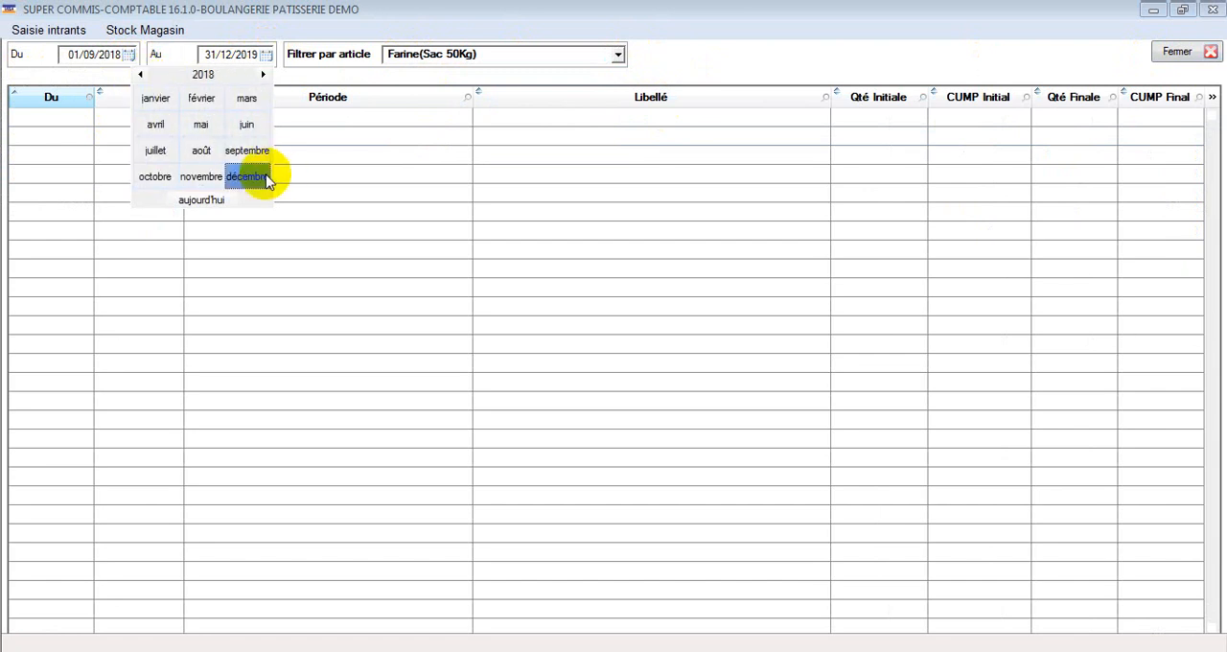
click(259, 156)
click(263, 169)
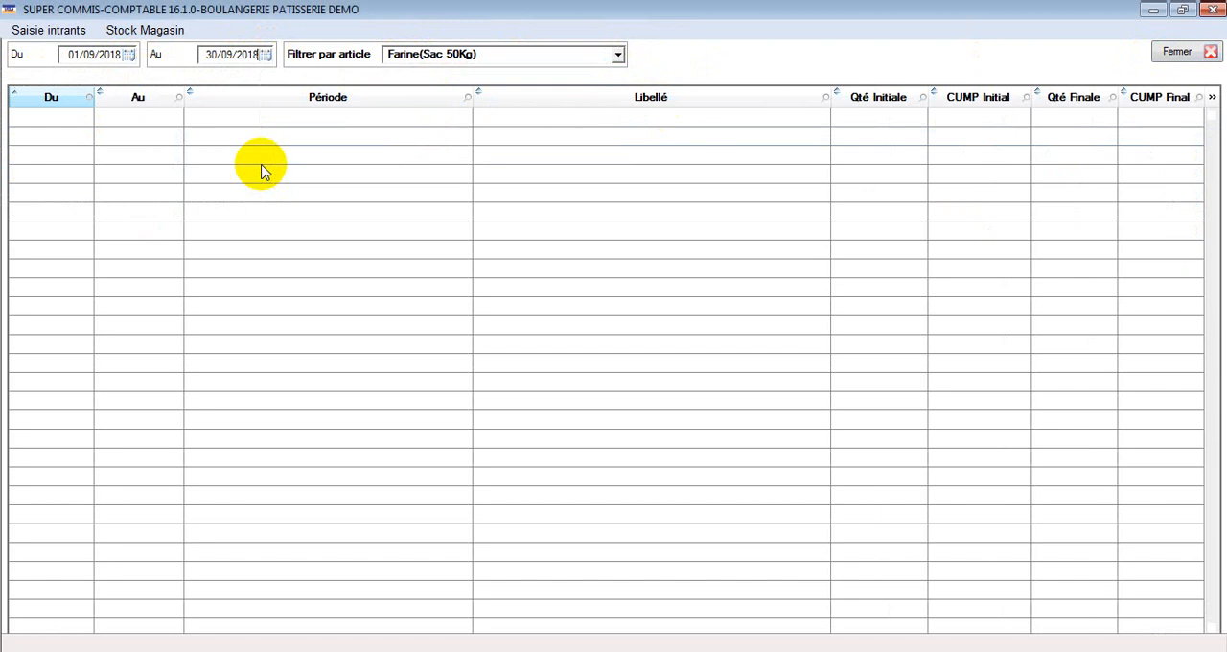
Step: Switch the history's article filter between Ameliorant(Sachet) and Farine(Sac 50Kg), and reset it to Tous
click(506, 55)
click(471, 86)
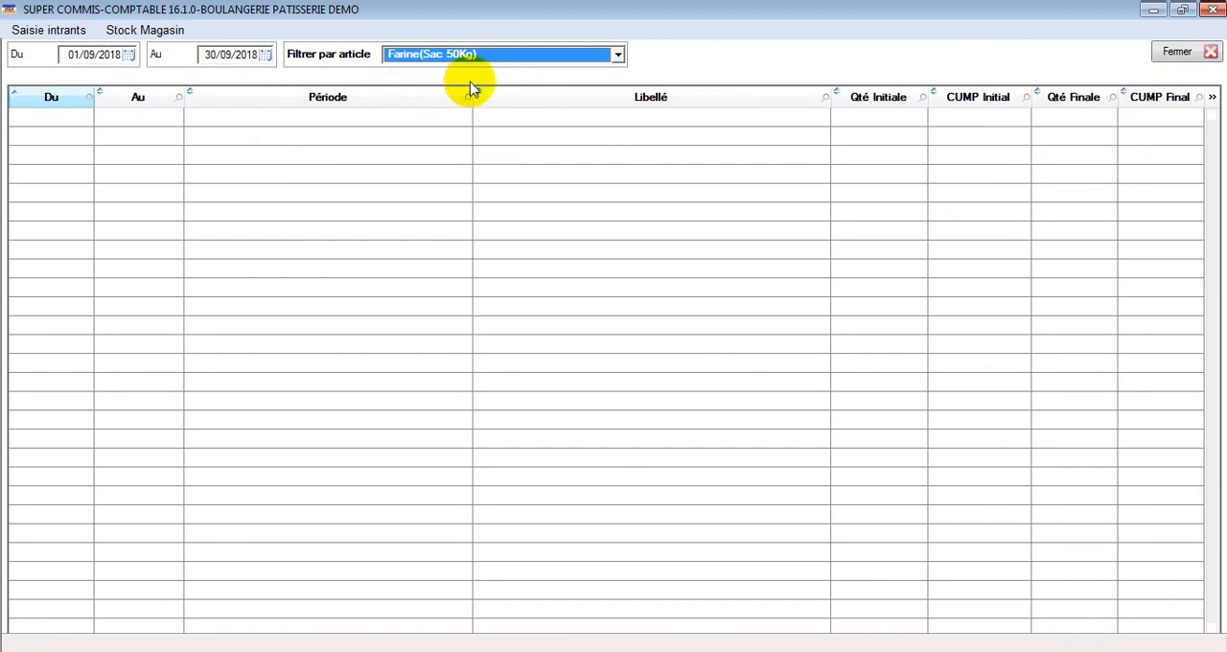
click(466, 57)
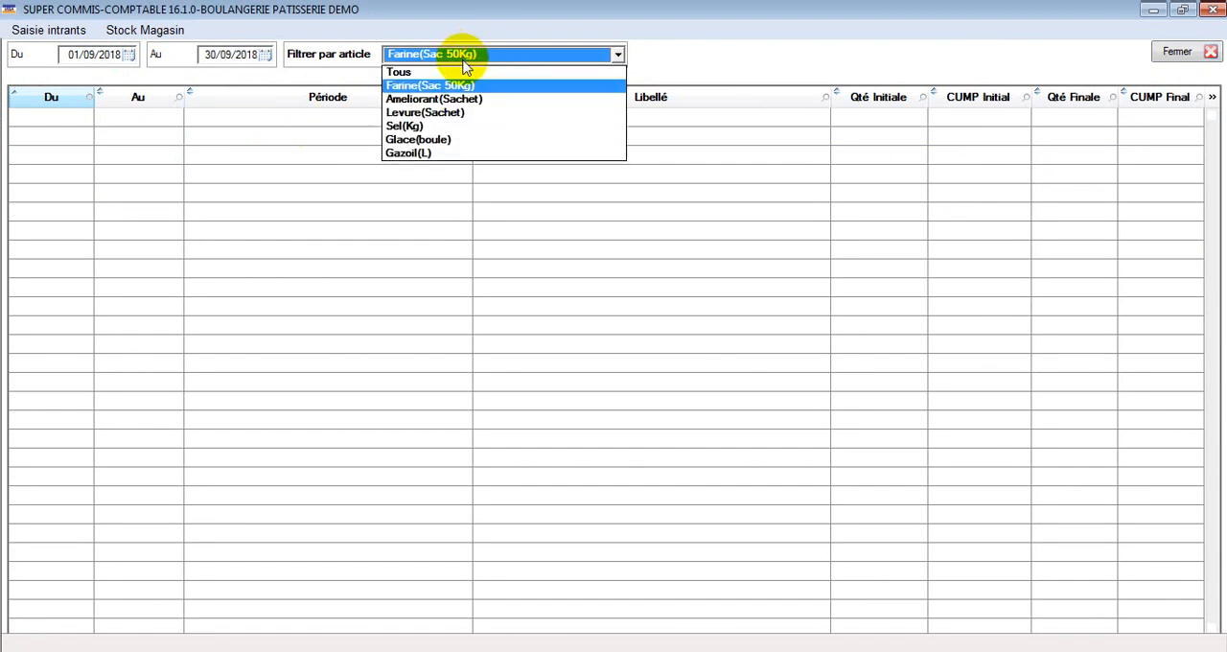
click(458, 100)
click(466, 55)
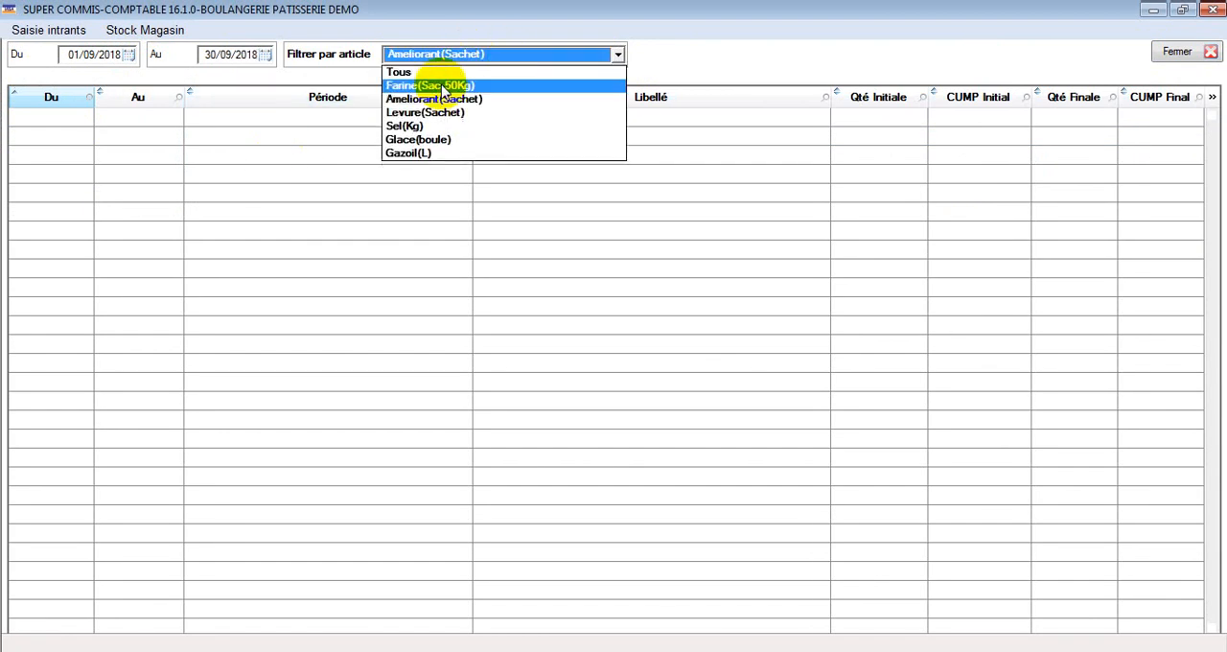
click(444, 86)
click(426, 55)
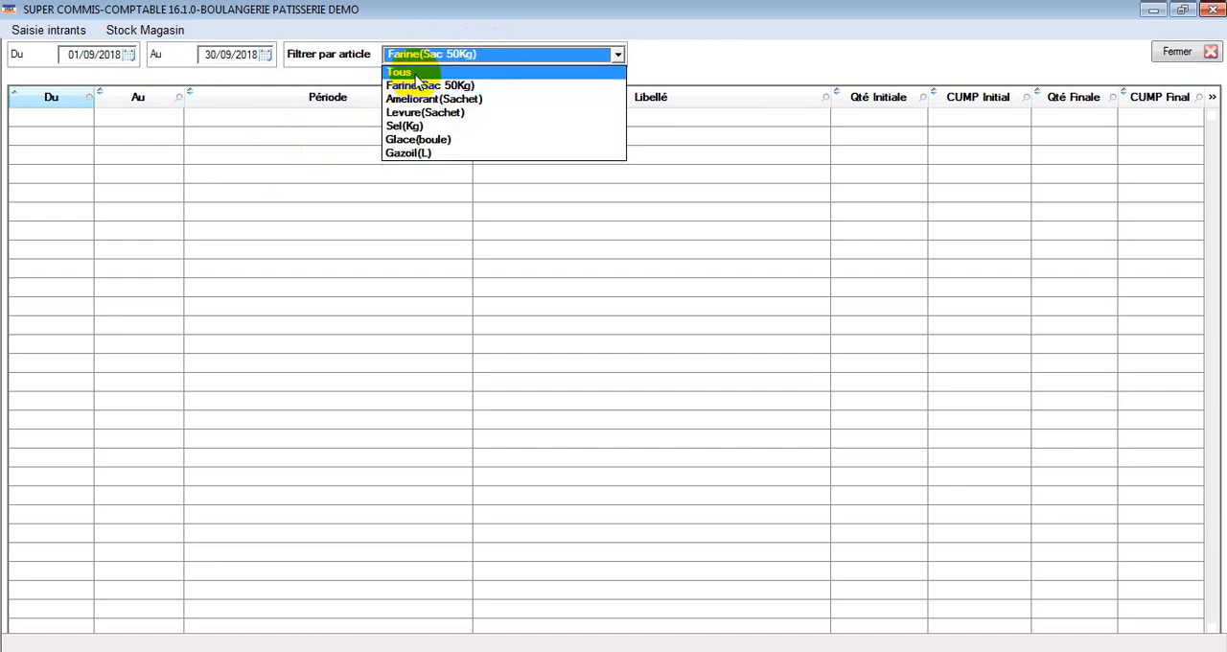
click(417, 72)
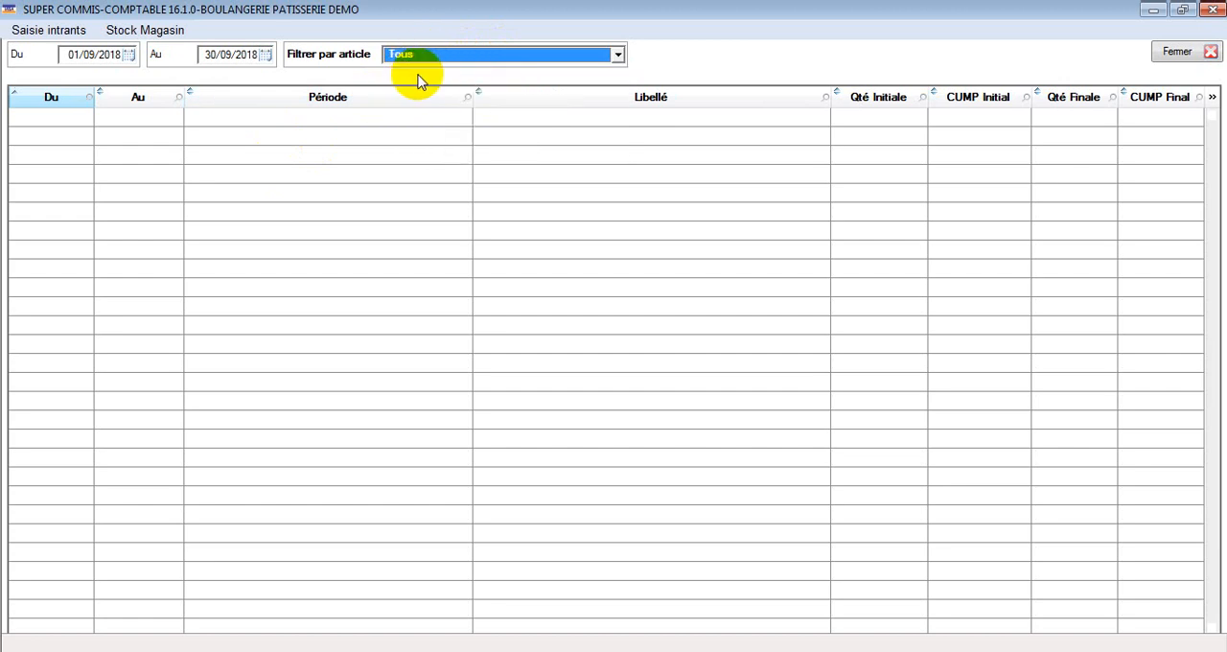
Step: Set the history's start date to 01/06/2018 and filter by the article Farine(Sac 50Kg)
click(129, 55)
click(12, 75)
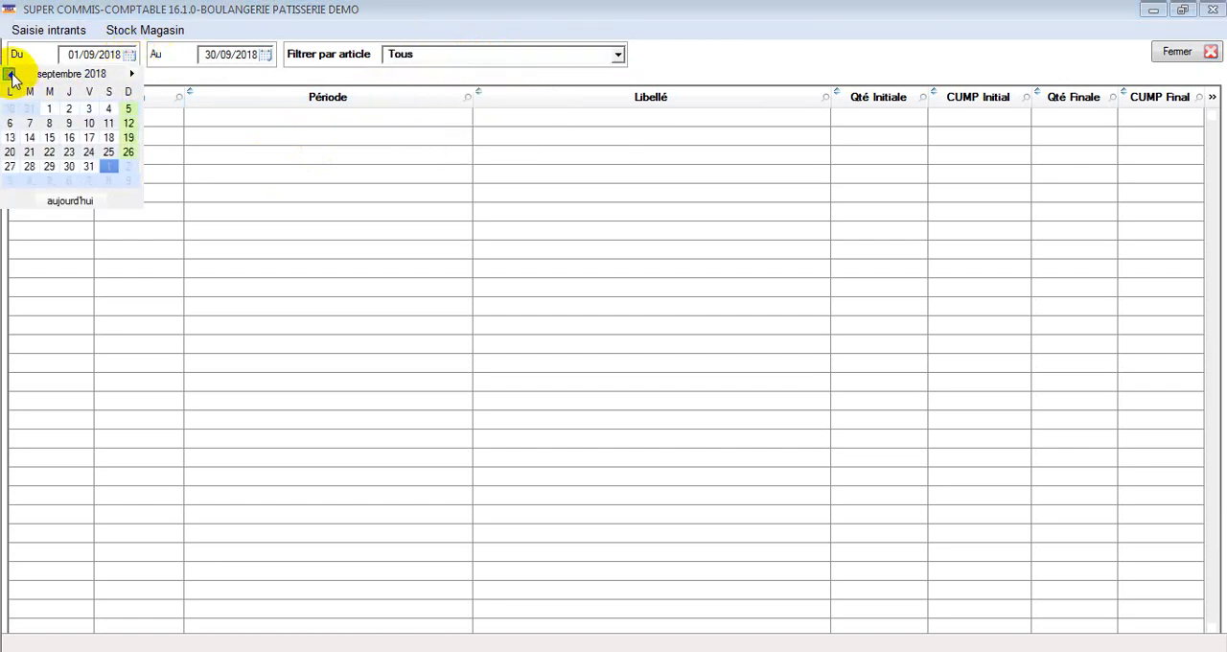
click(11, 74)
click(11, 75)
click(88, 108)
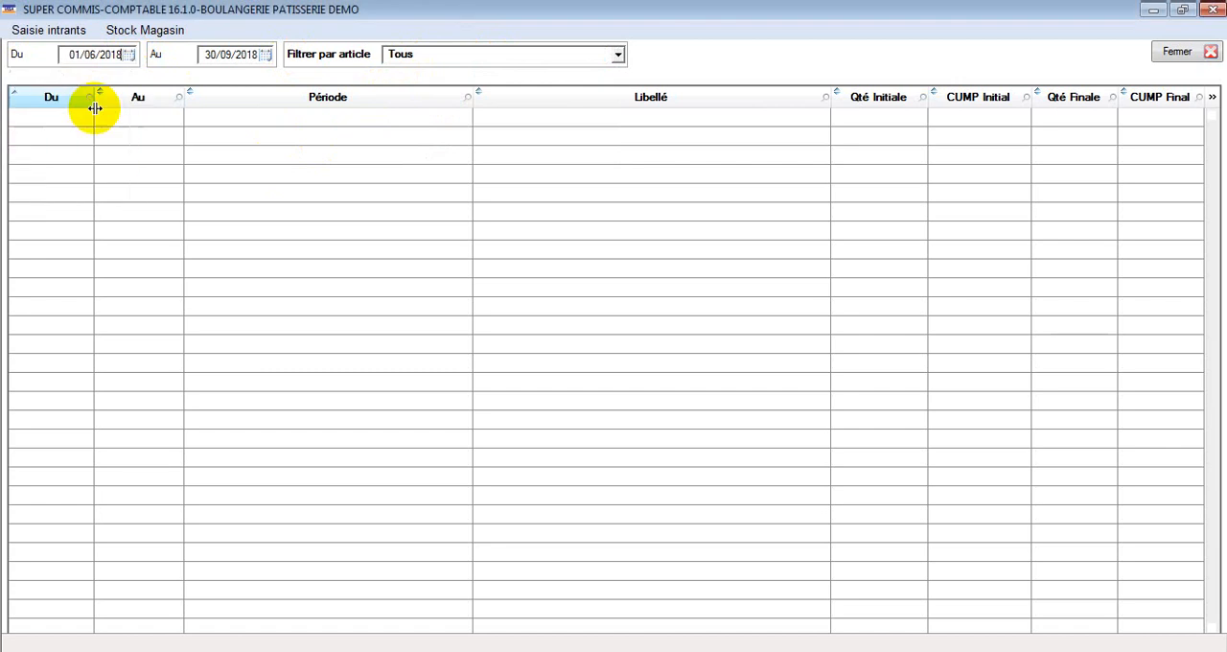
click(456, 62)
click(443, 88)
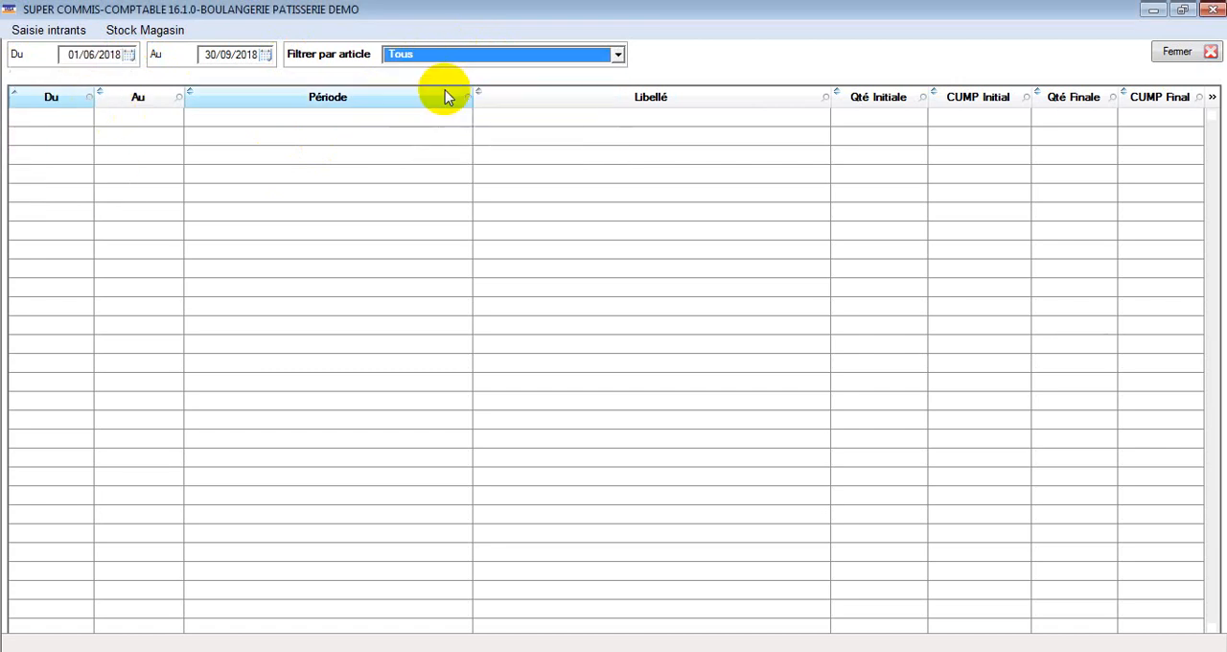
Step: Browse earlier months for the history's end date, and close the history and the store validation page
click(267, 56)
click(140, 75)
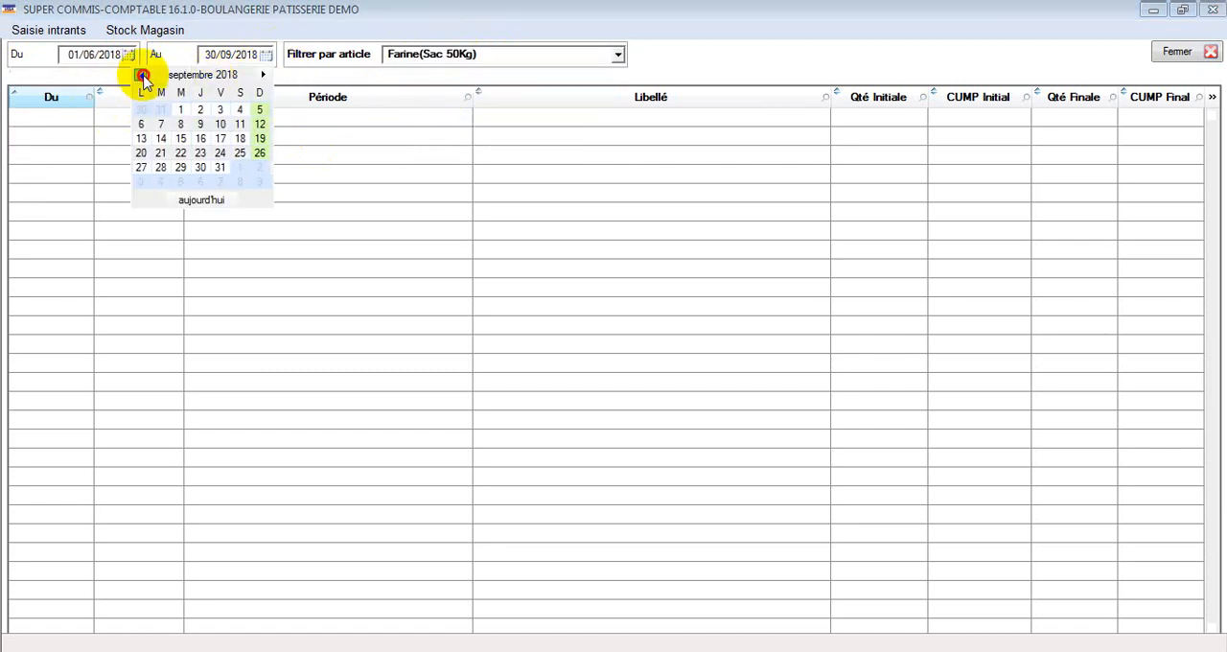
click(140, 75)
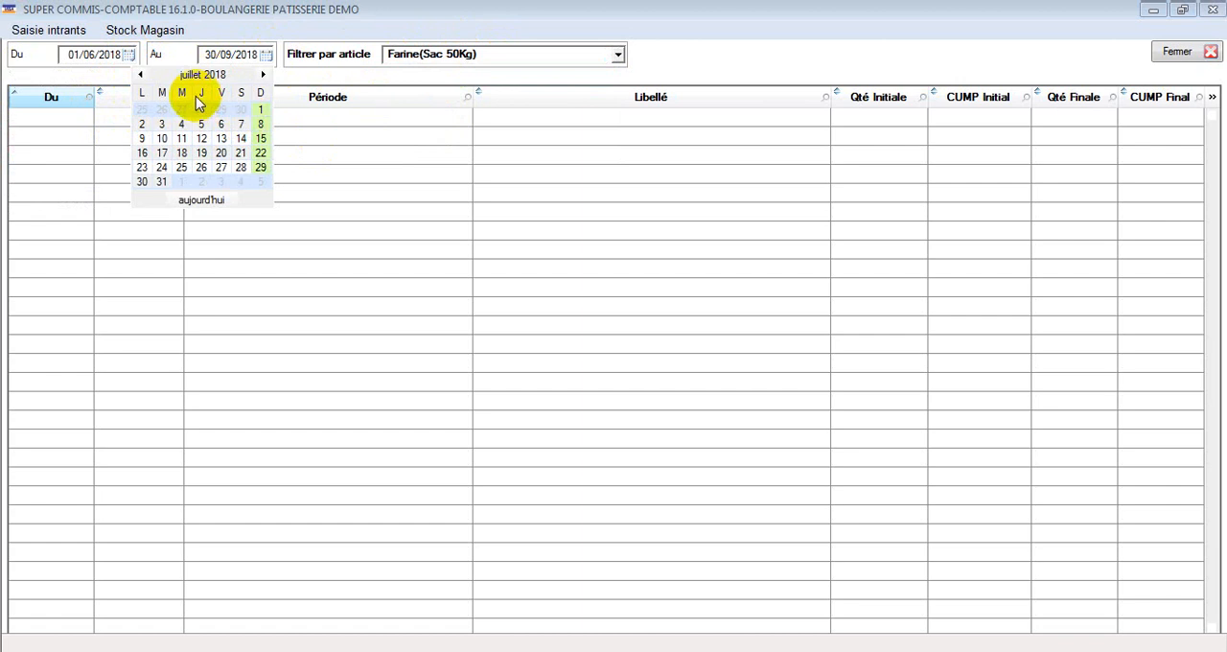
click(1190, 53)
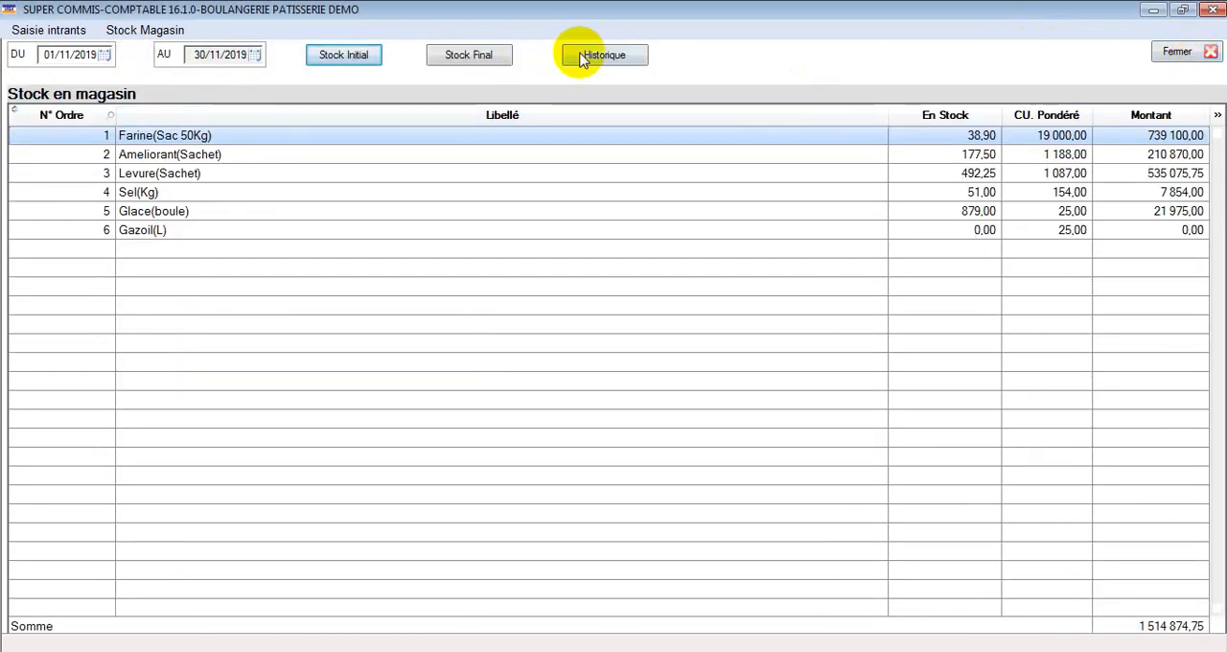
click(1172, 53)
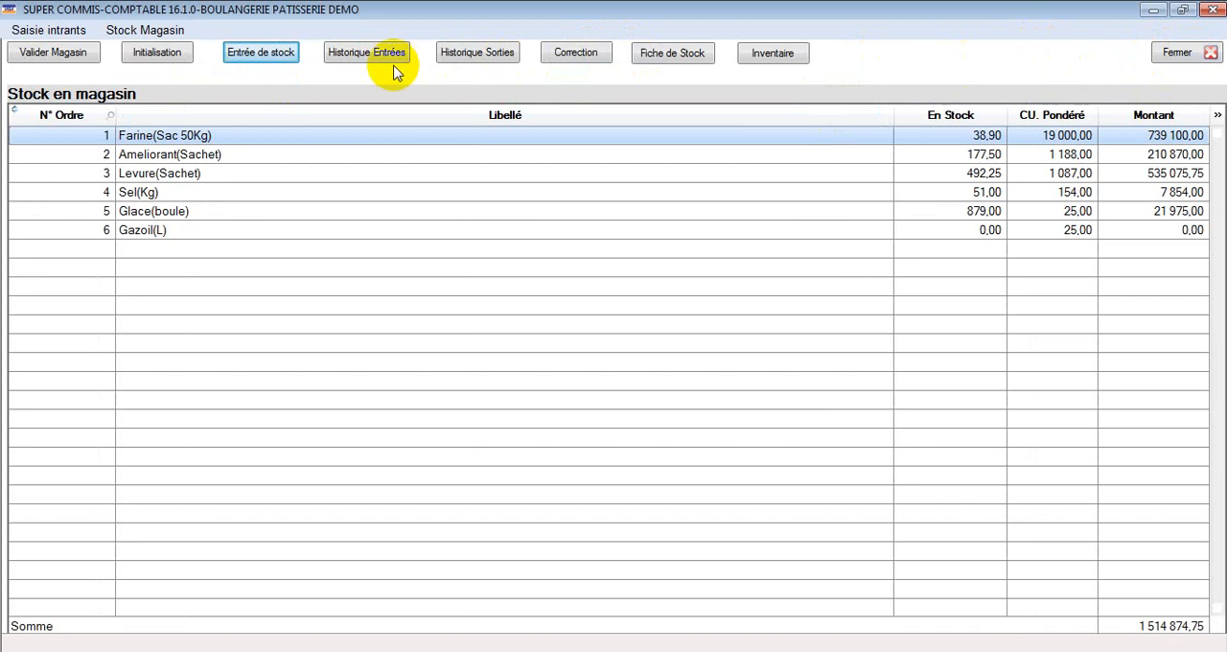
Step: Open the stock entry form and enter a quantity of 20 at a unit price of 17000 for Farine(Sac 50Kg)
click(270, 55)
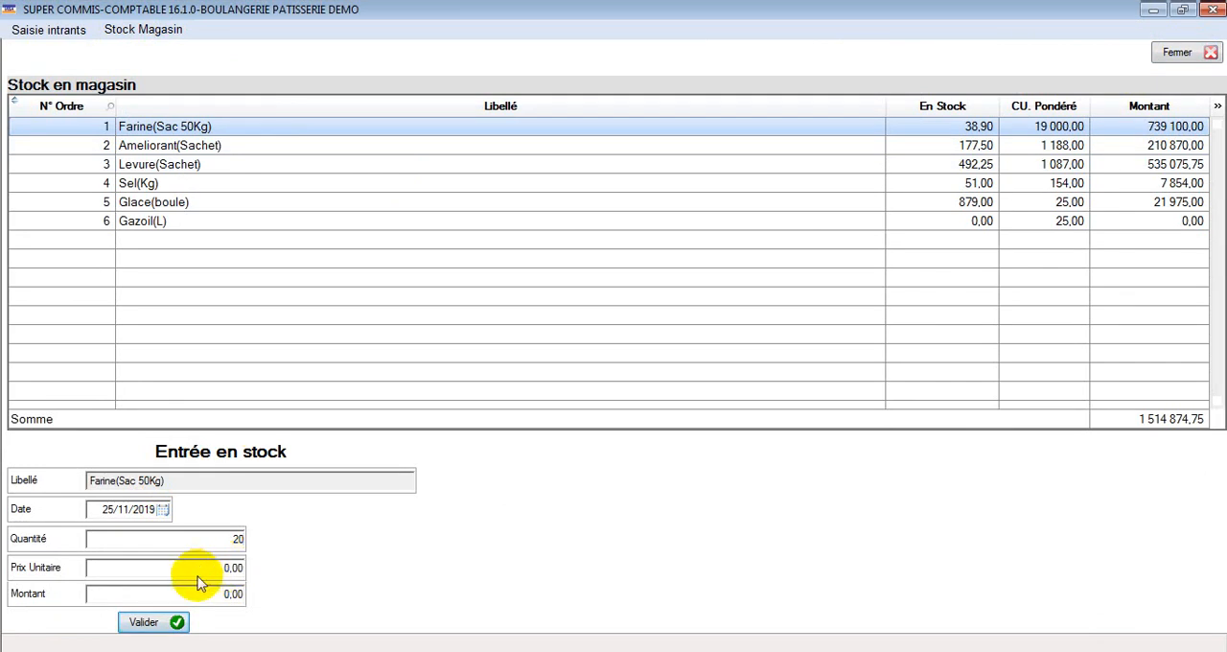
click(221, 570)
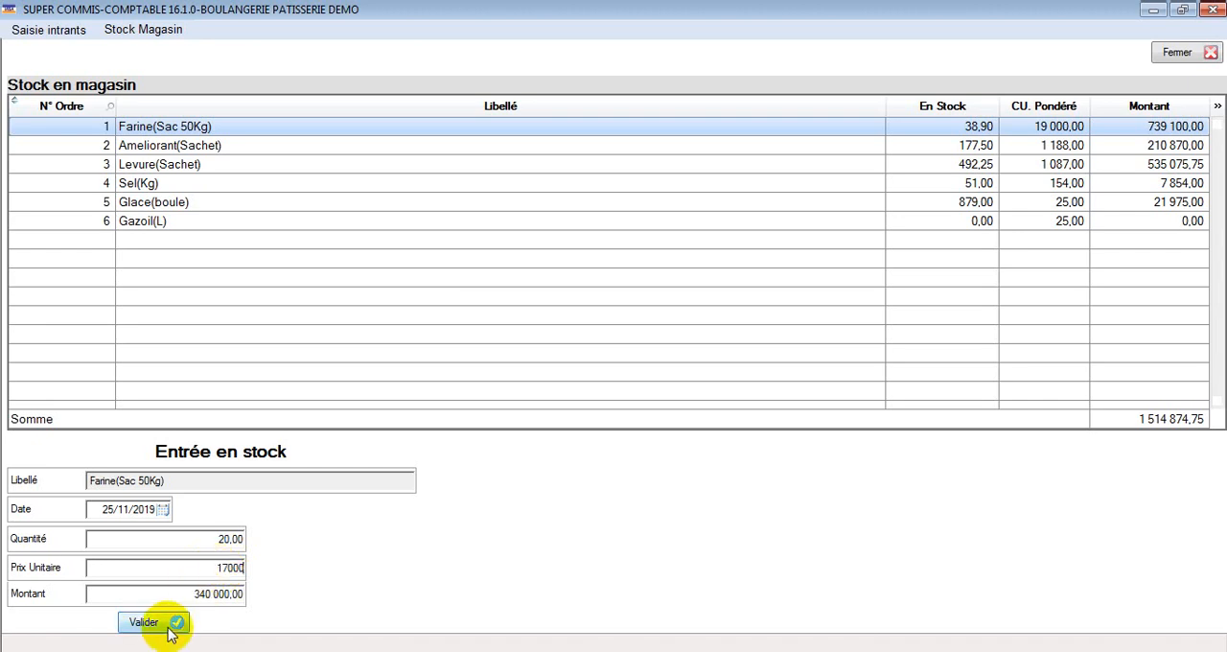
Step: Select Ameliorant(Sachet), Levure(Sachet) and Sel(Kg) in turn as the item for the stock entry
click(229, 149)
click(211, 165)
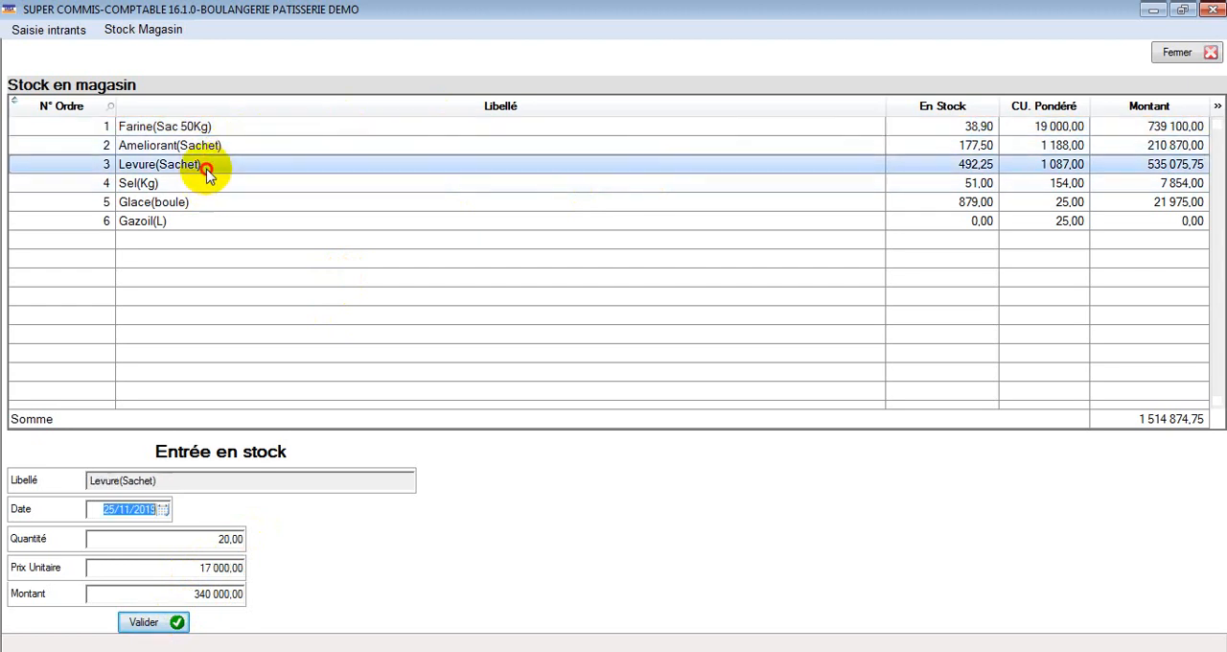
click(213, 191)
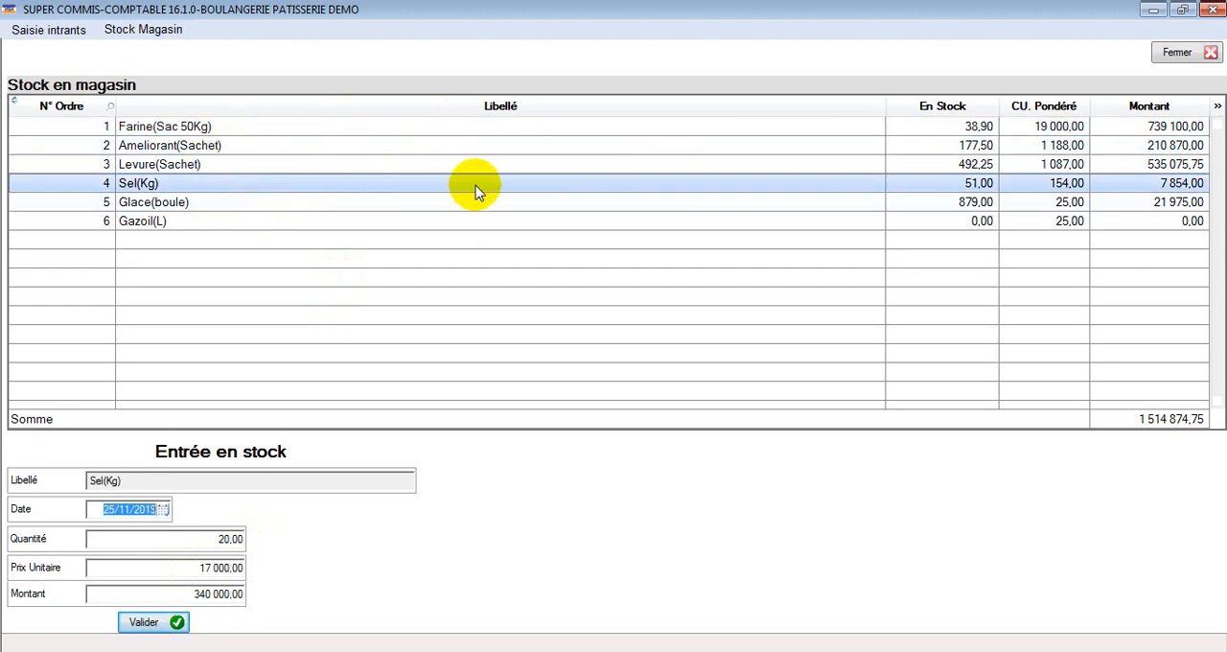
Step: Close the stock entry form and open the entries history with its start date set to 01/09/2018
click(1185, 58)
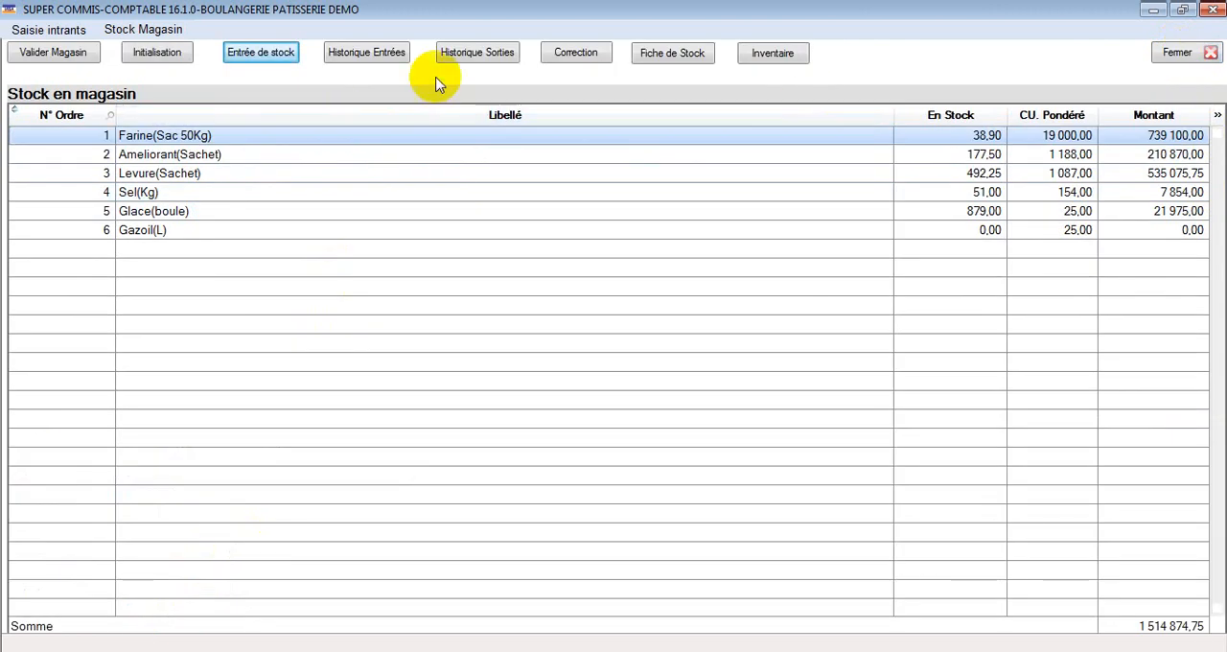
click(390, 57)
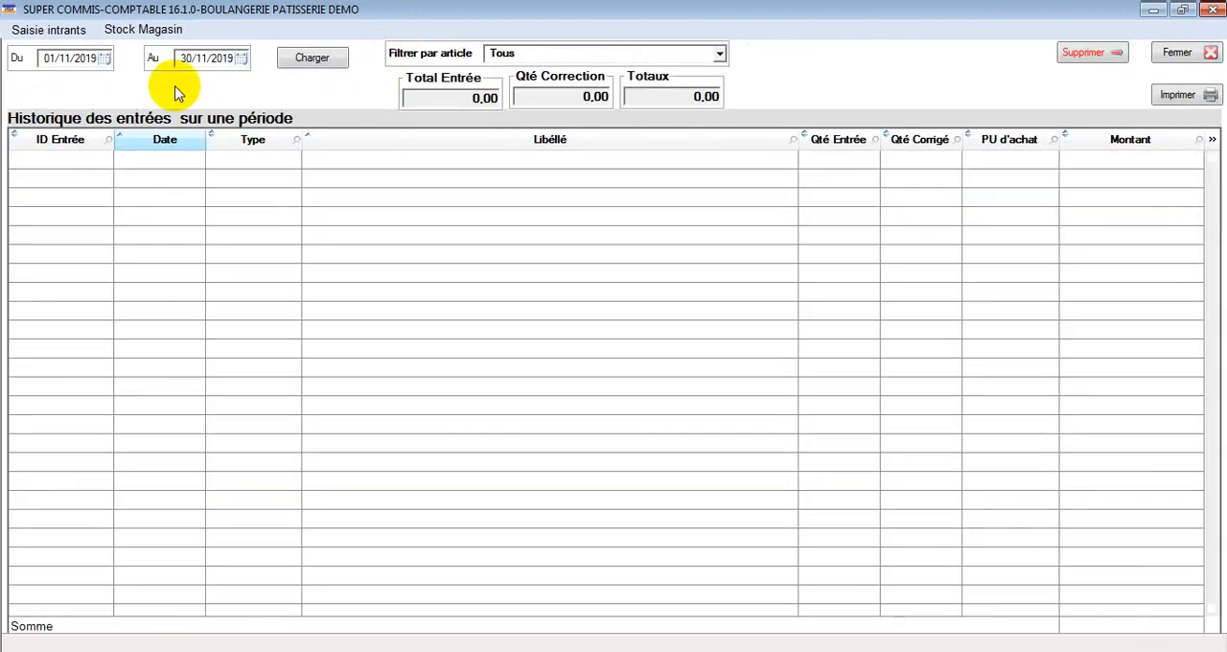
click(91, 58)
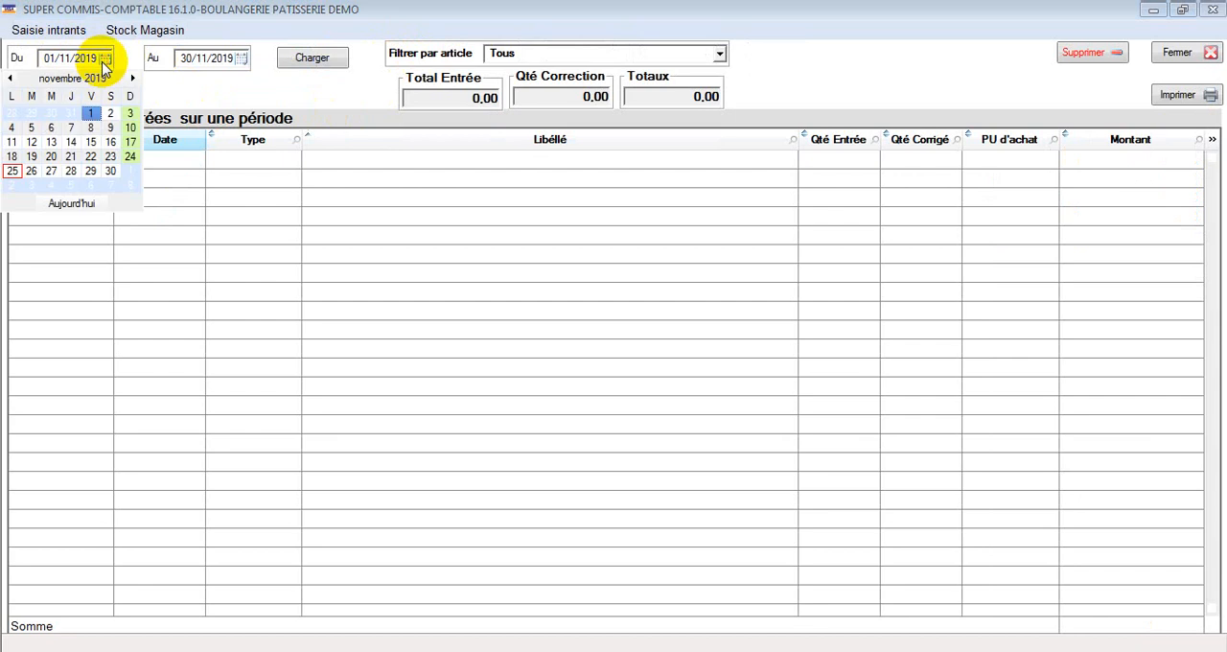
click(34, 80)
click(9, 78)
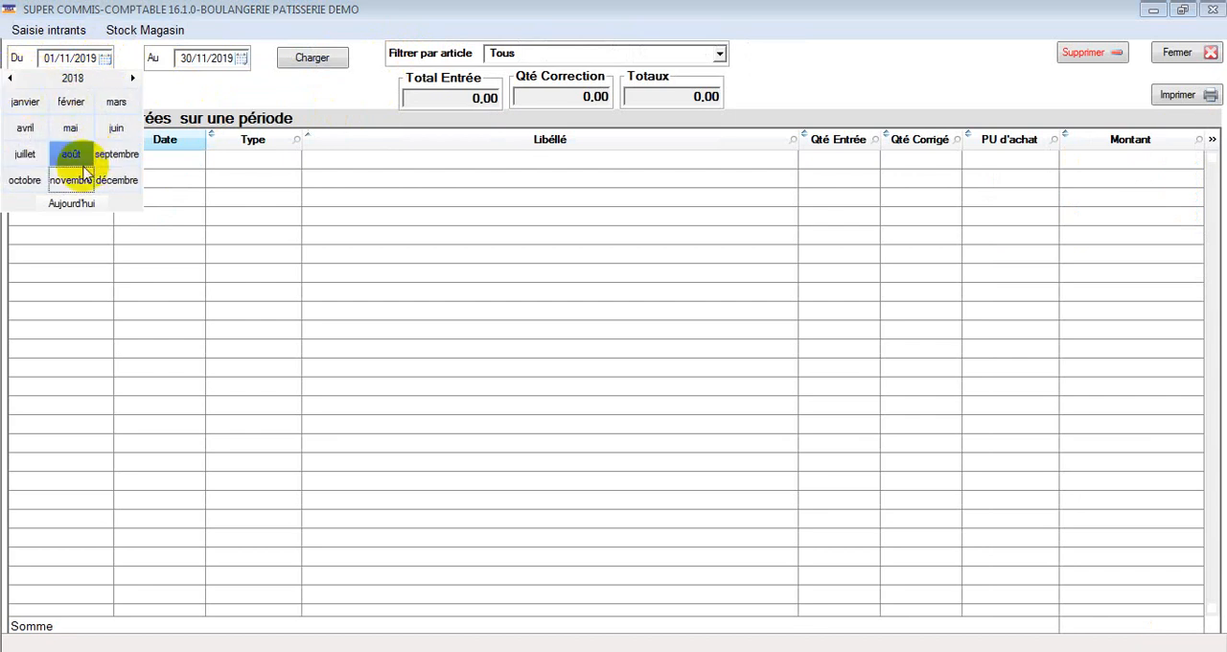
click(116, 155)
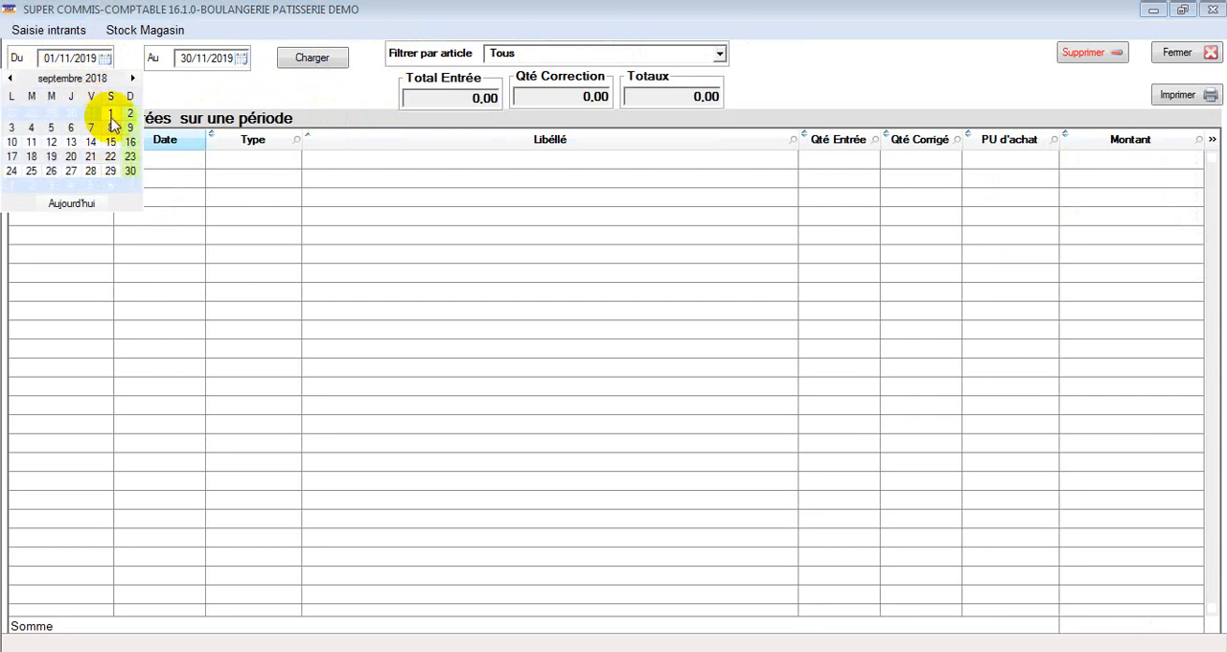
click(116, 113)
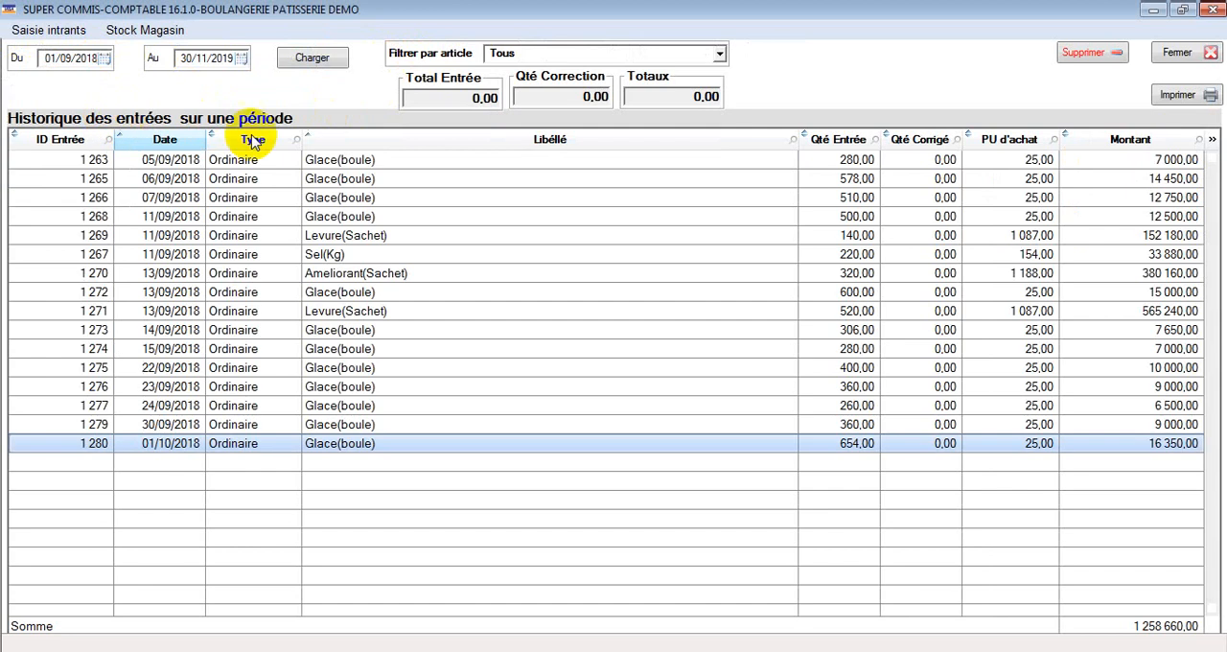
Step: Select several Glace(boule) entries, and filter the entries history by Farine(Sac 50Kg), Ameliorant(Sachet), Levure(Sachet) and again Farine(Sac 50Kg)
click(397, 161)
click(404, 180)
click(404, 217)
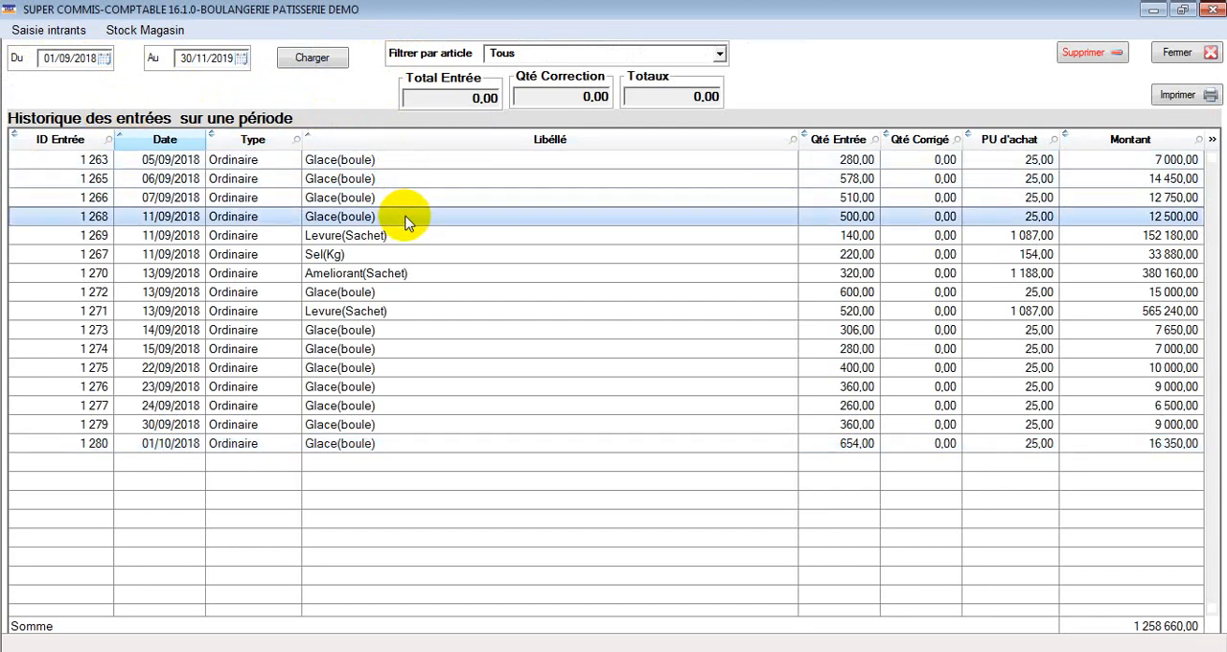
click(606, 56)
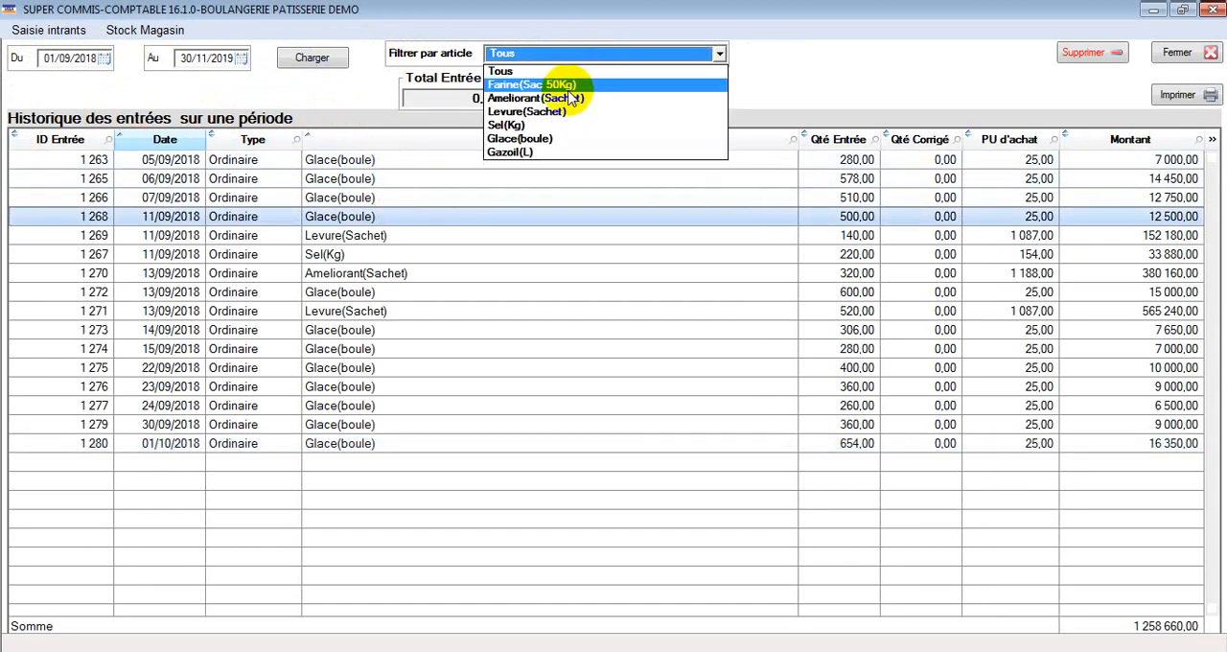
click(571, 86)
click(575, 52)
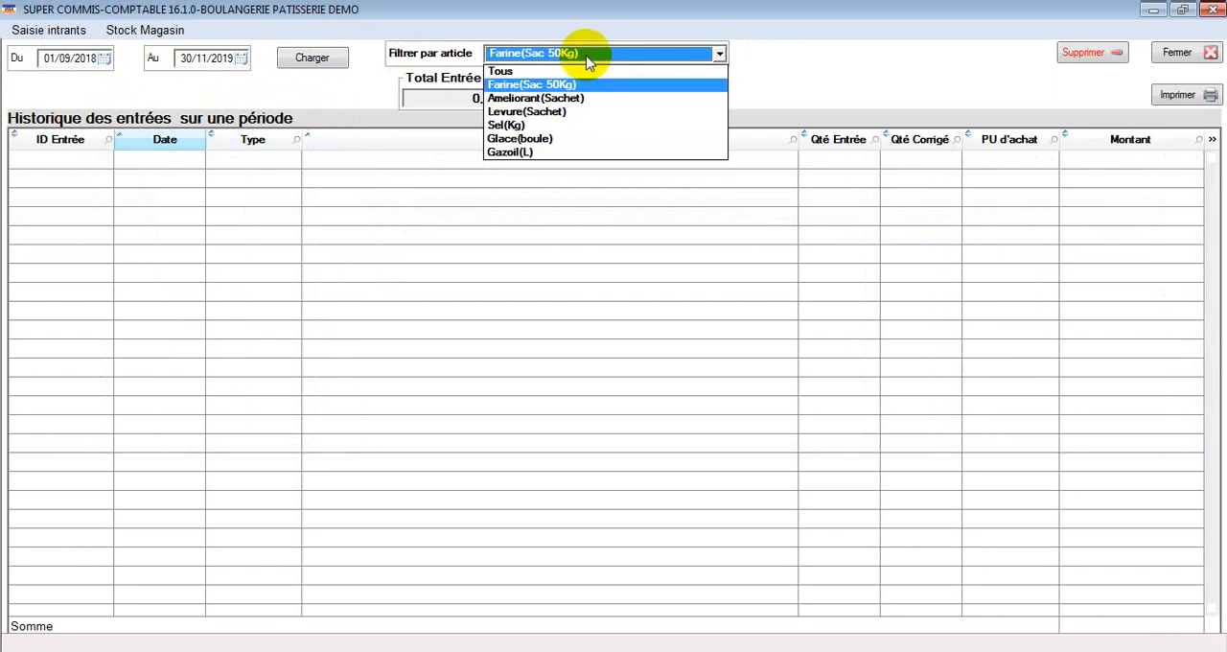
click(566, 99)
click(575, 53)
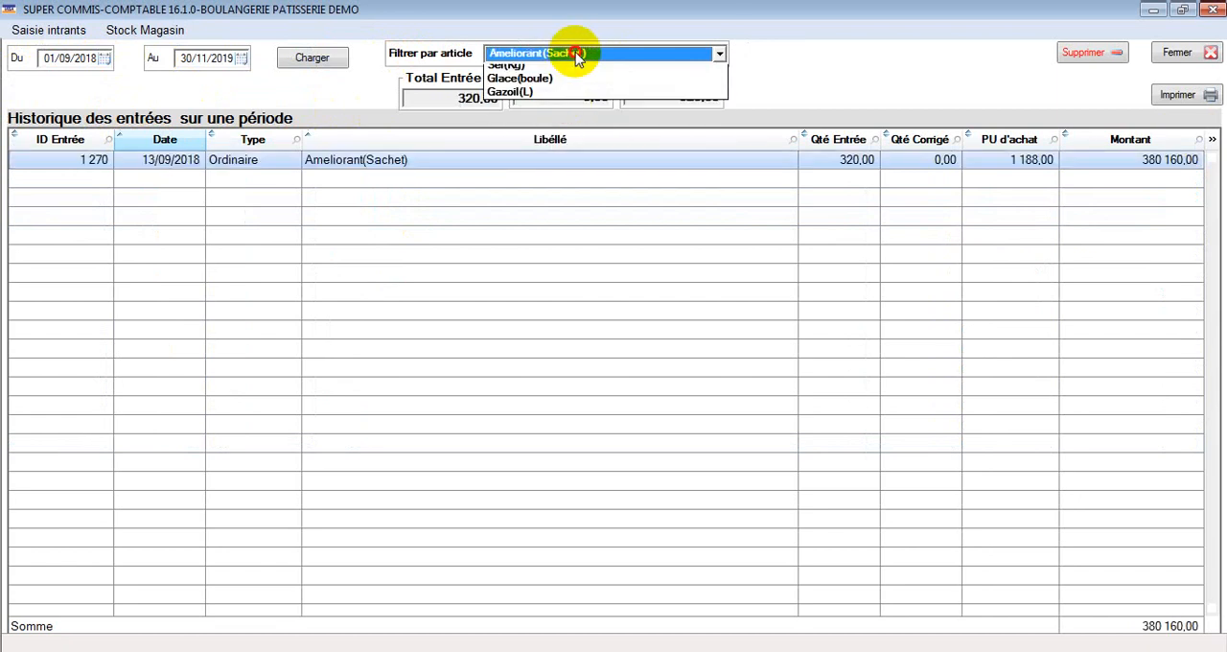
click(562, 109)
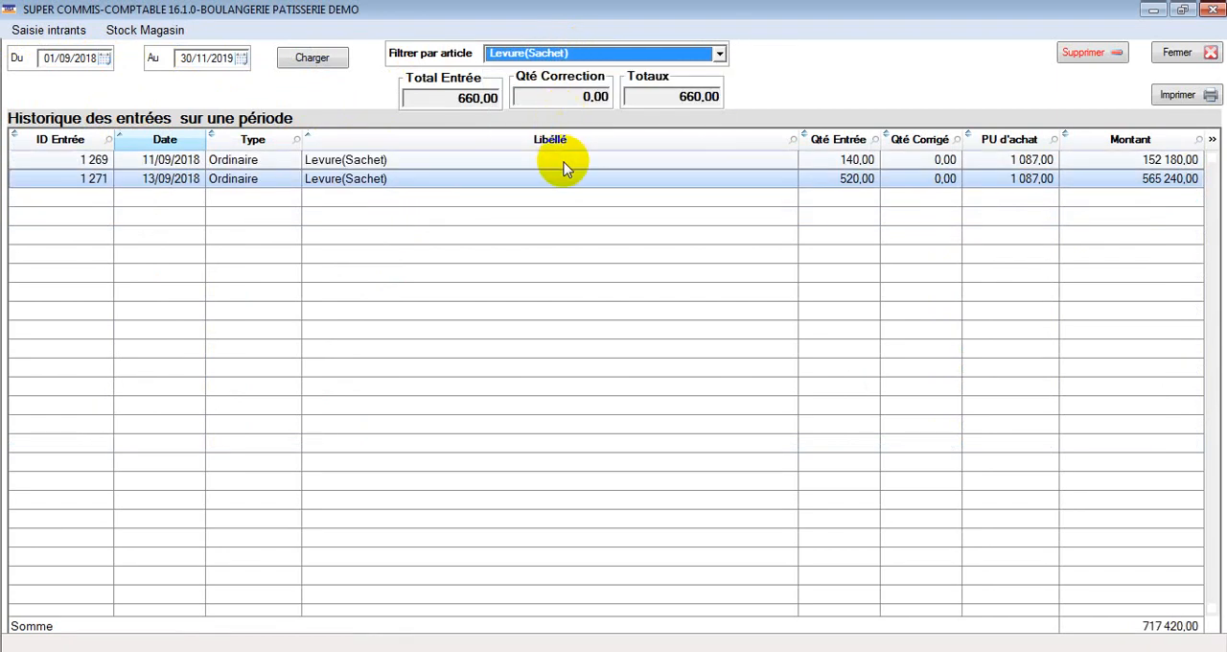
click(523, 54)
click(543, 82)
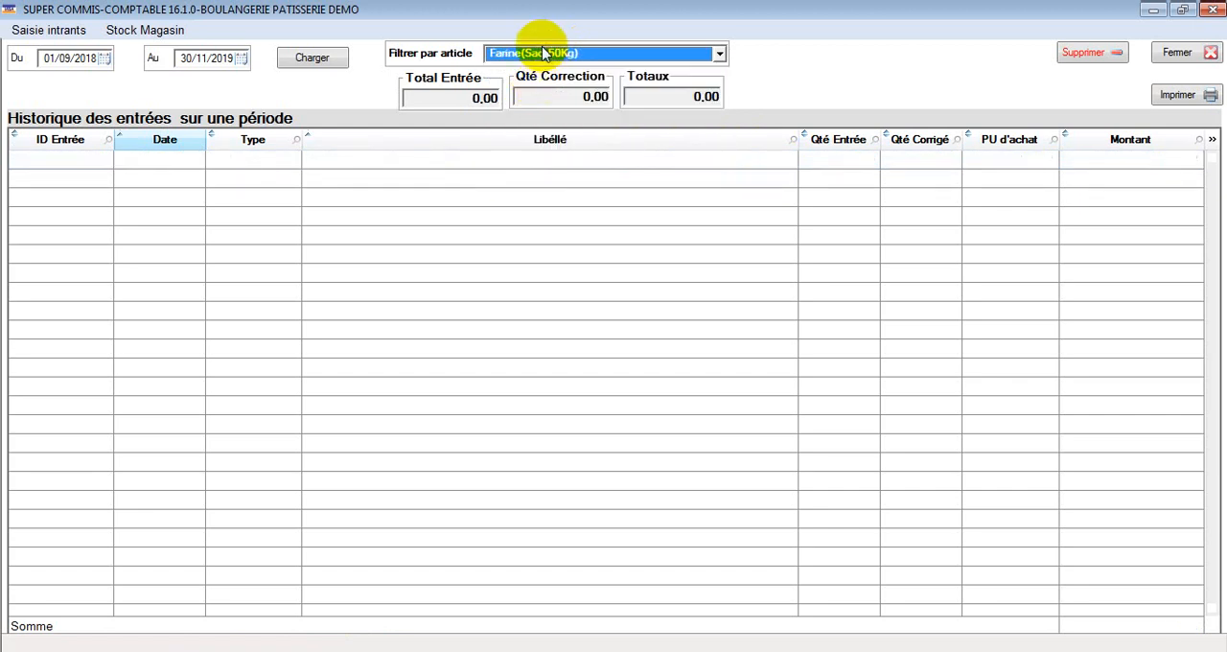
Step: View the entries history's start date calendar without choosing another date, and close the history
click(543, 53)
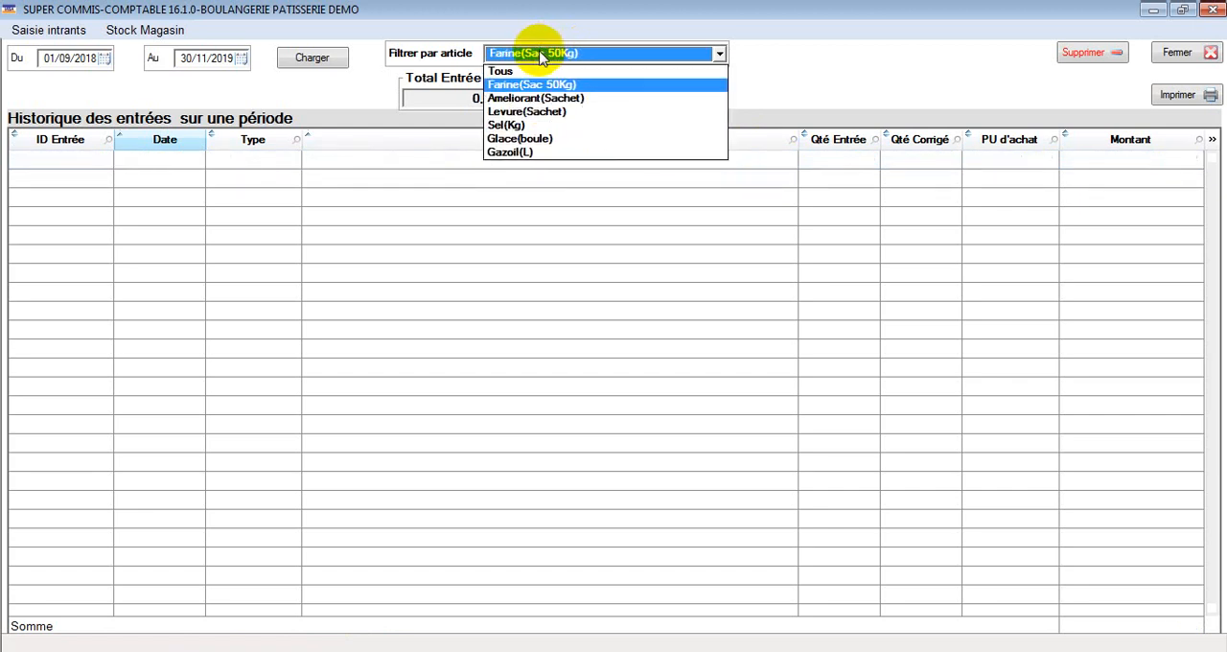
click(104, 60)
click(104, 59)
click(102, 61)
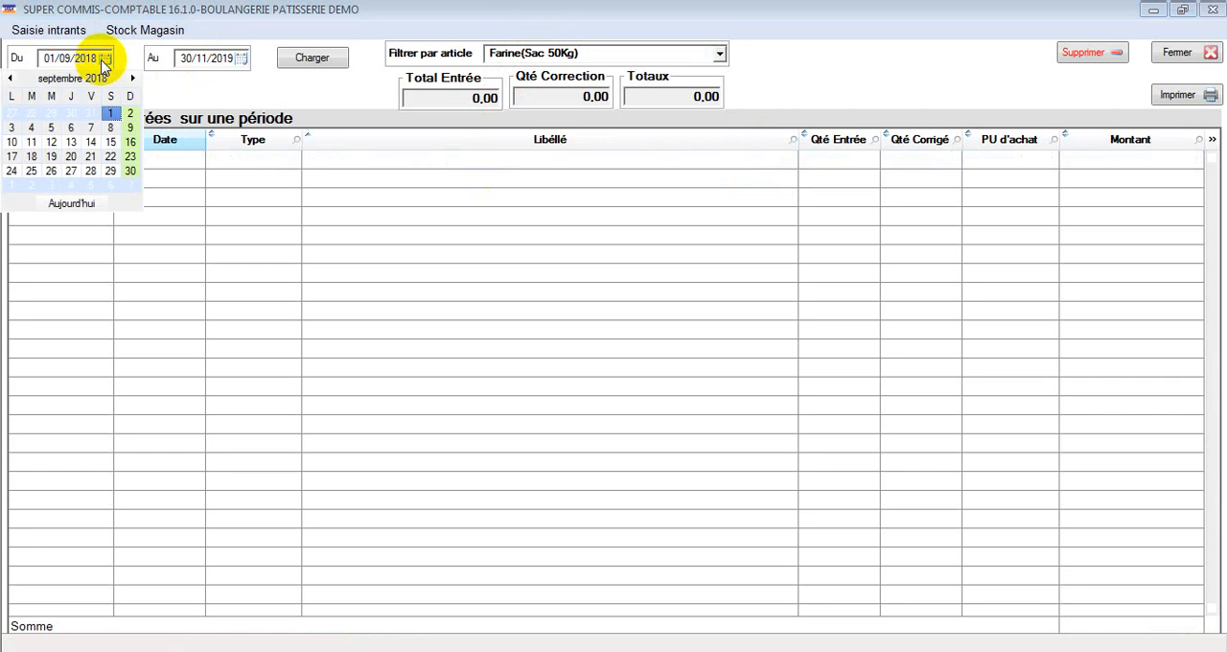
click(216, 90)
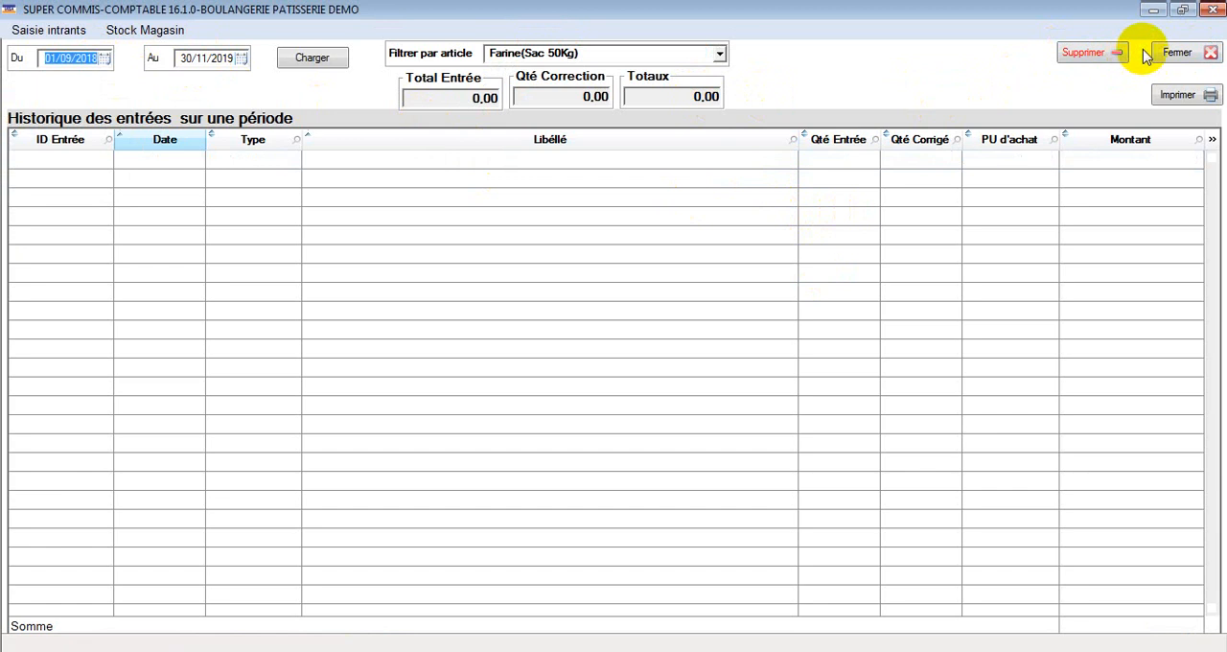
click(1190, 54)
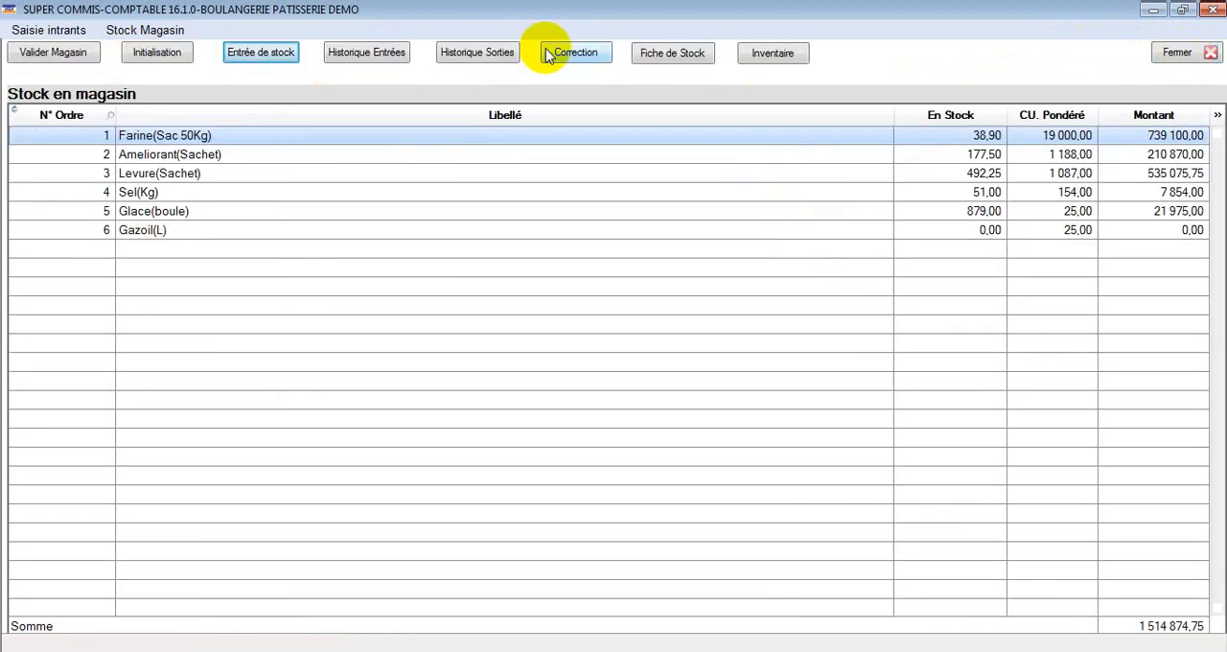
Step: Open the stock outputs history and try to print it for 01/11/2019 to 30/11/2019
click(473, 55)
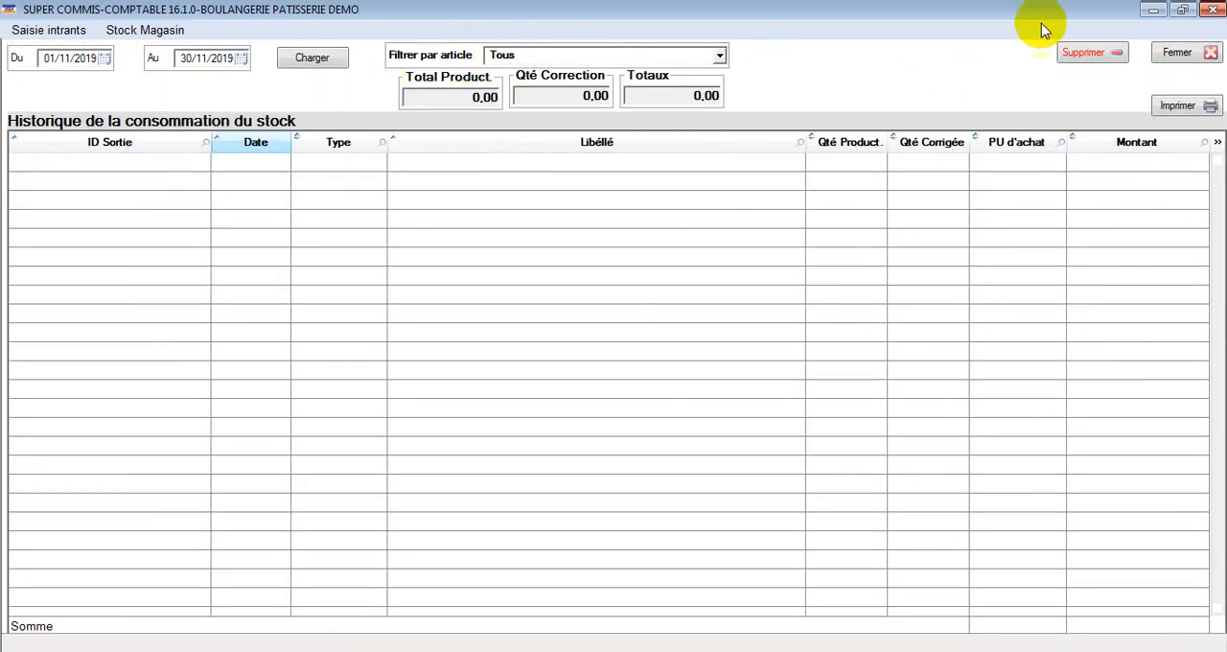
click(1182, 108)
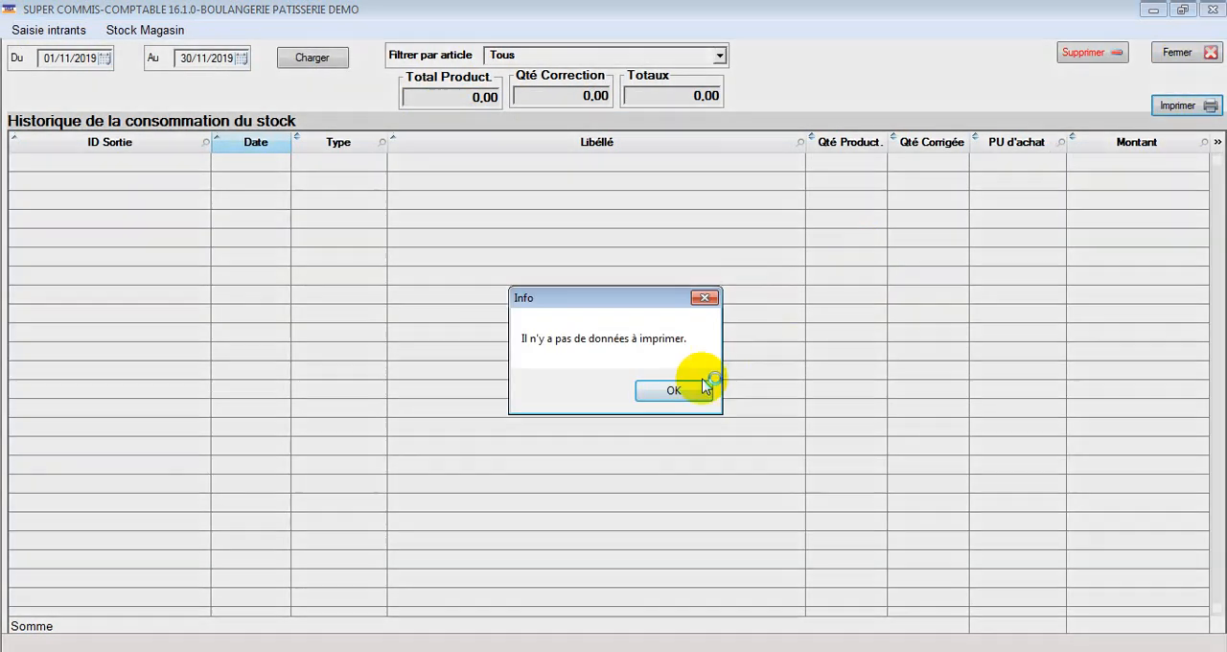
click(692, 388)
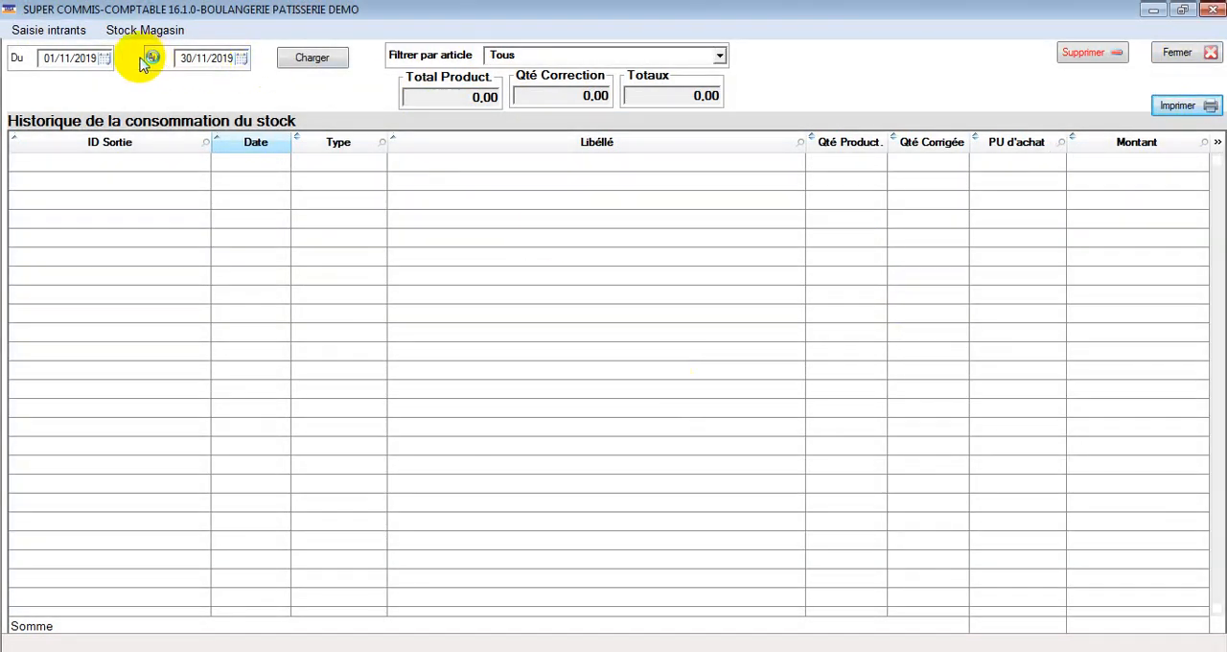
Step: Set the start date of the stock consumption history to 01/07/2018
click(105, 58)
click(9, 78)
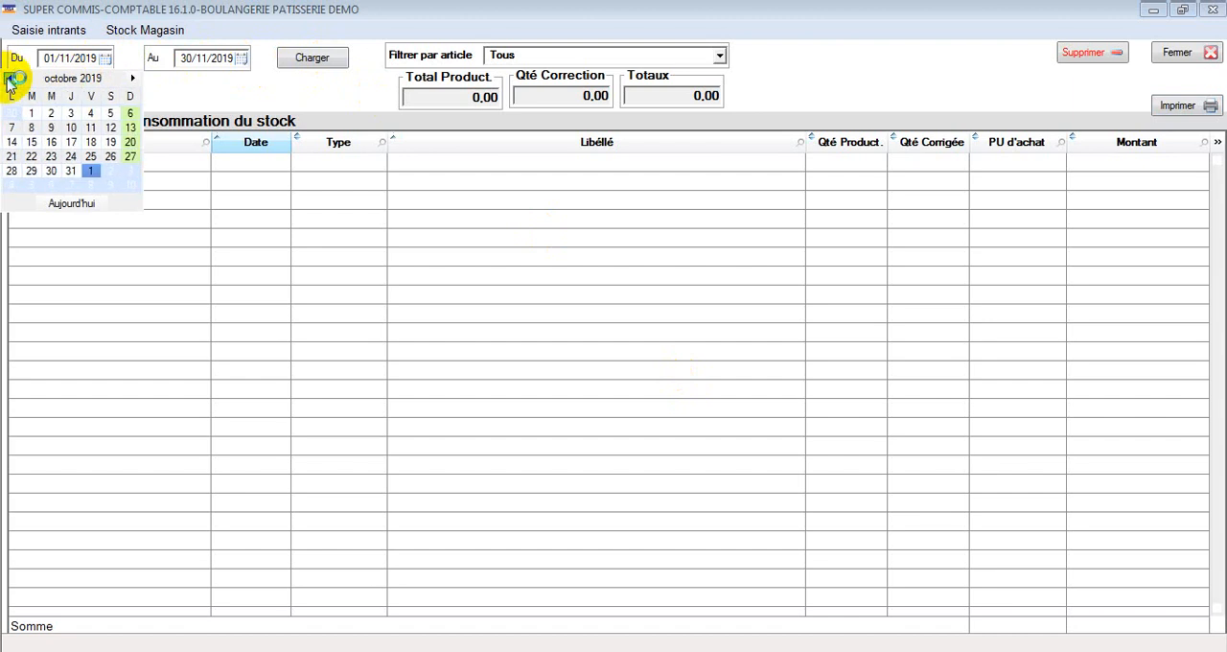
click(10, 79)
click(9, 79)
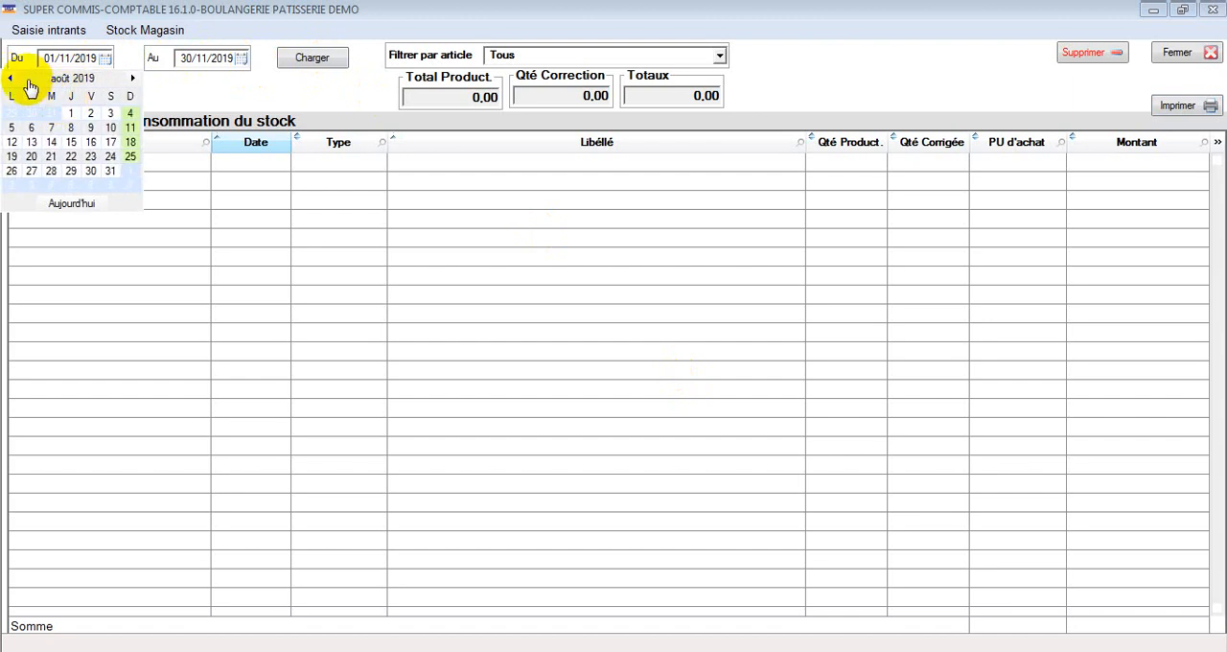
click(9, 80)
click(39, 81)
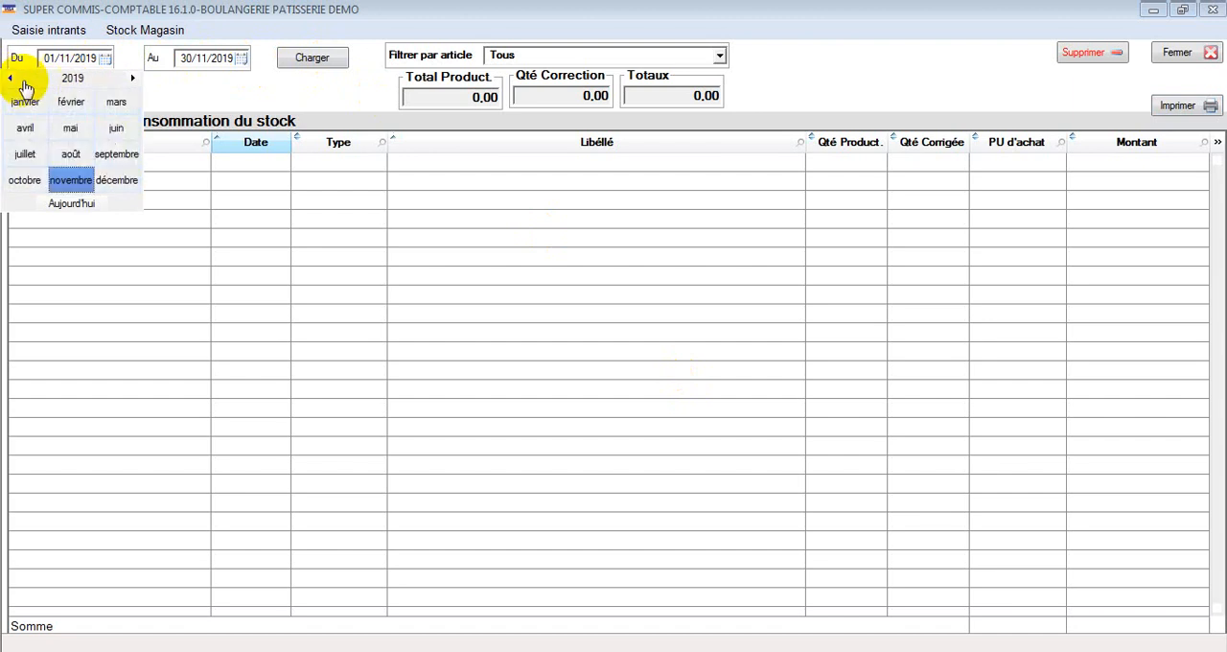
click(9, 79)
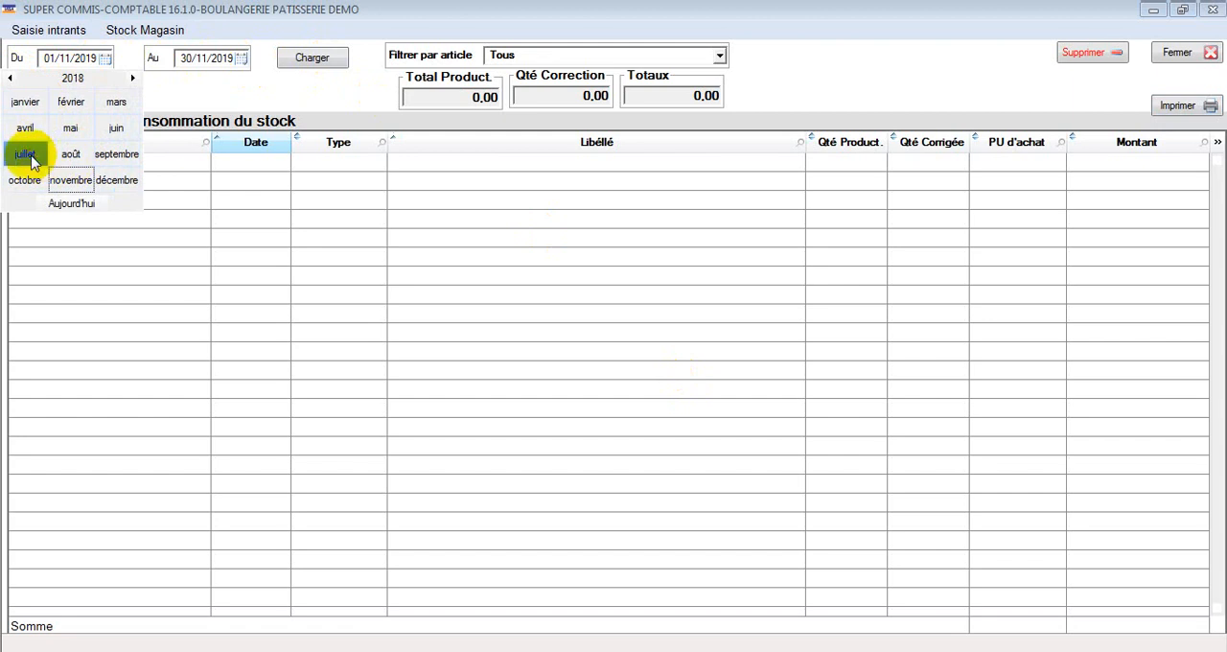
click(31, 161)
click(129, 111)
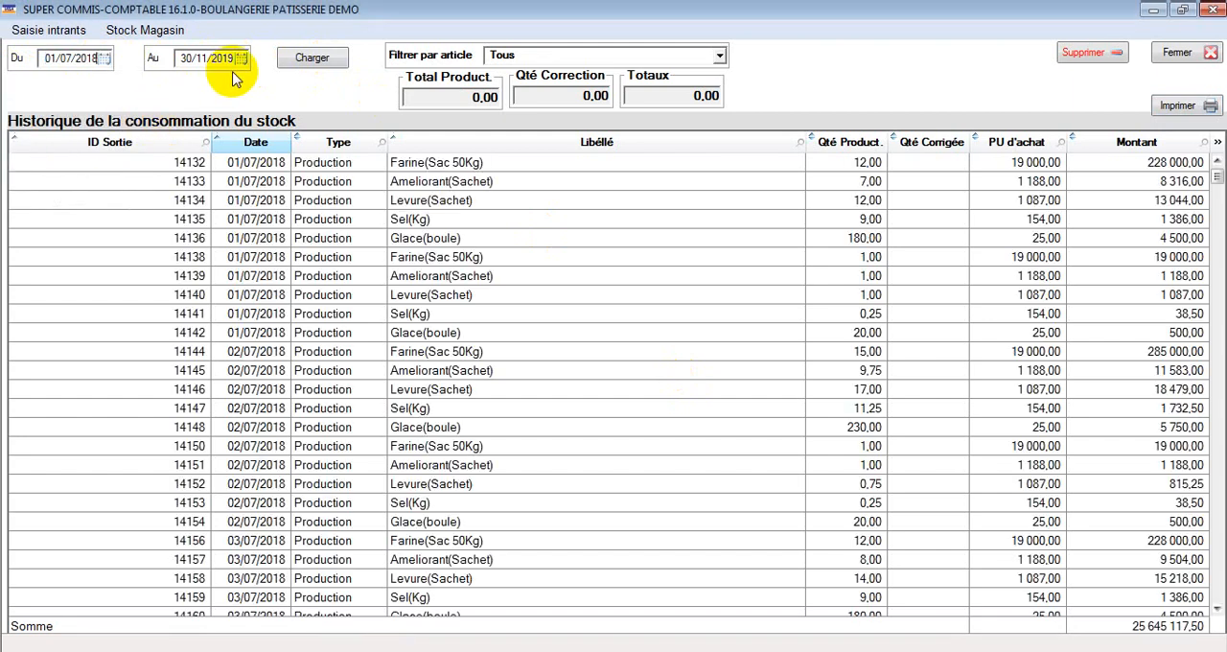
Step: Preview the printable stock outputs report, look through its pages, and close the preview and the outputs history
click(1180, 108)
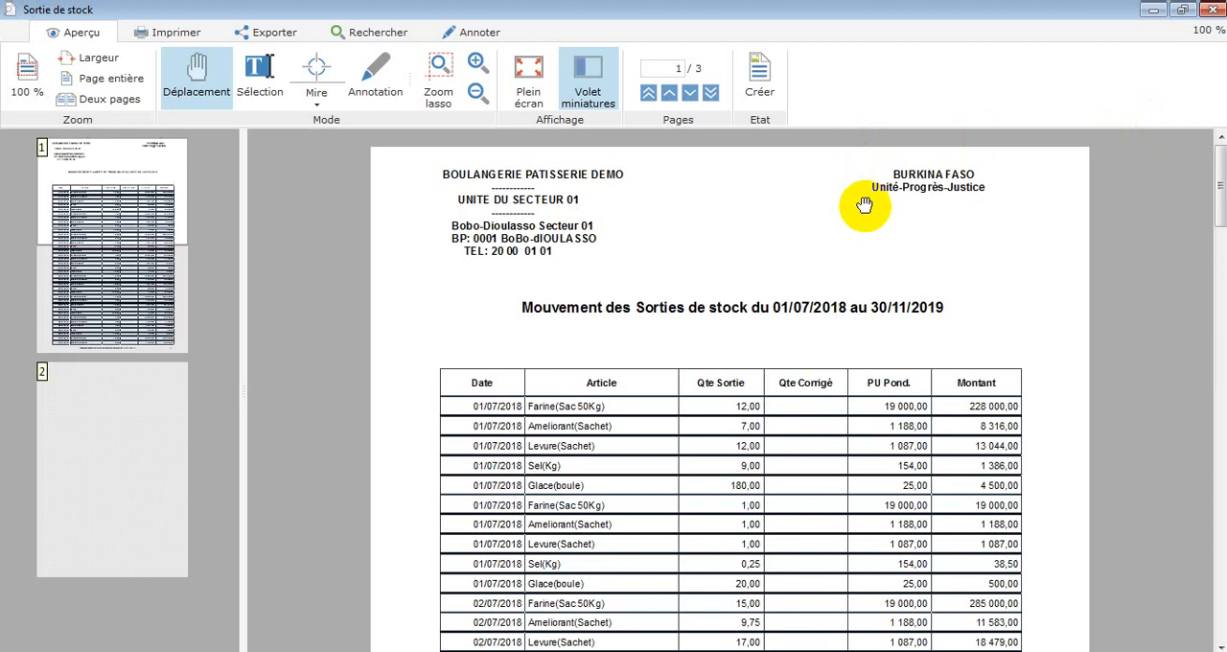
scroll(867, 208, down, 2)
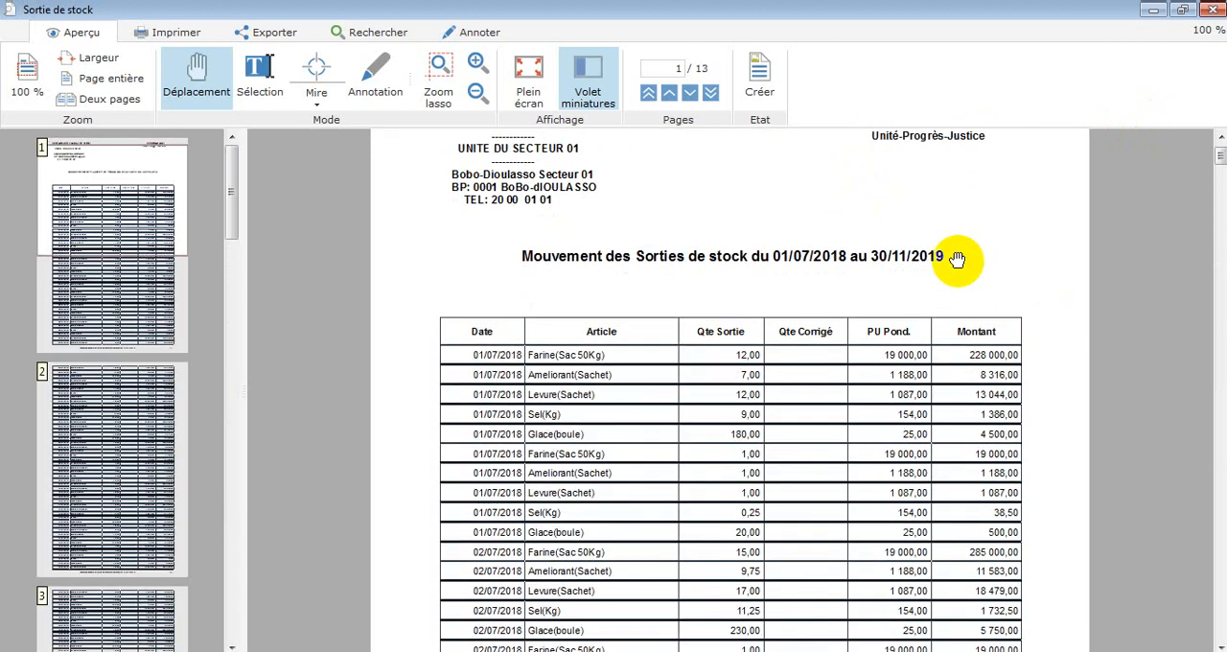
drag(1221, 158, 1218, 281)
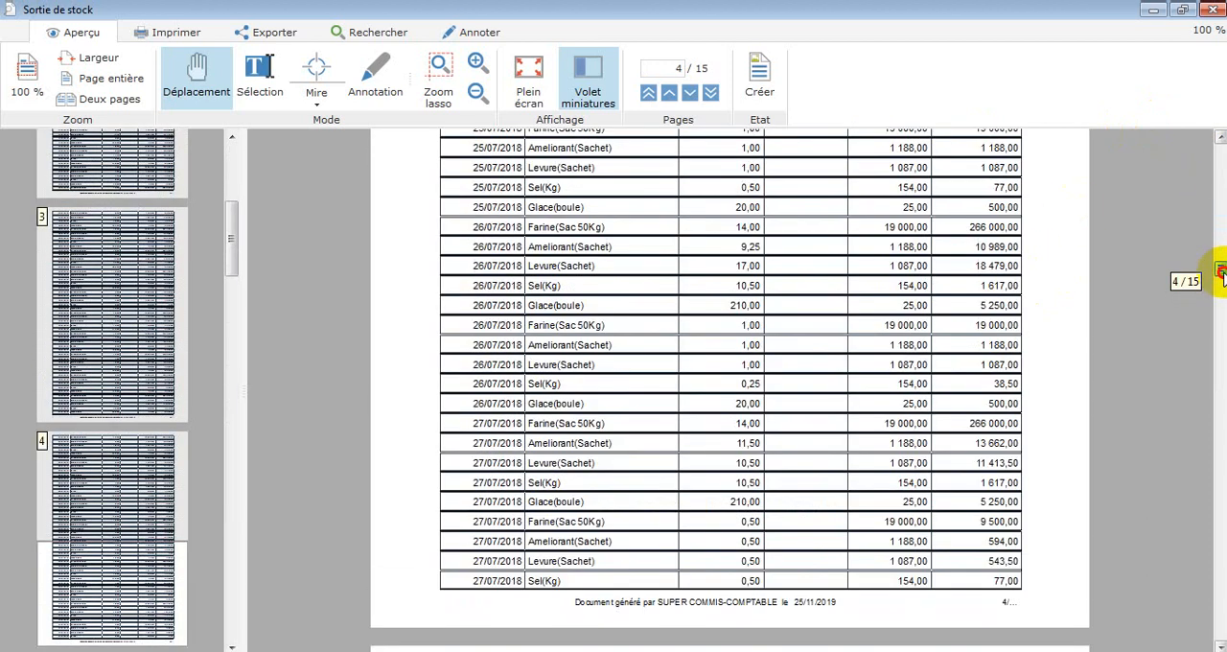
click(1213, 14)
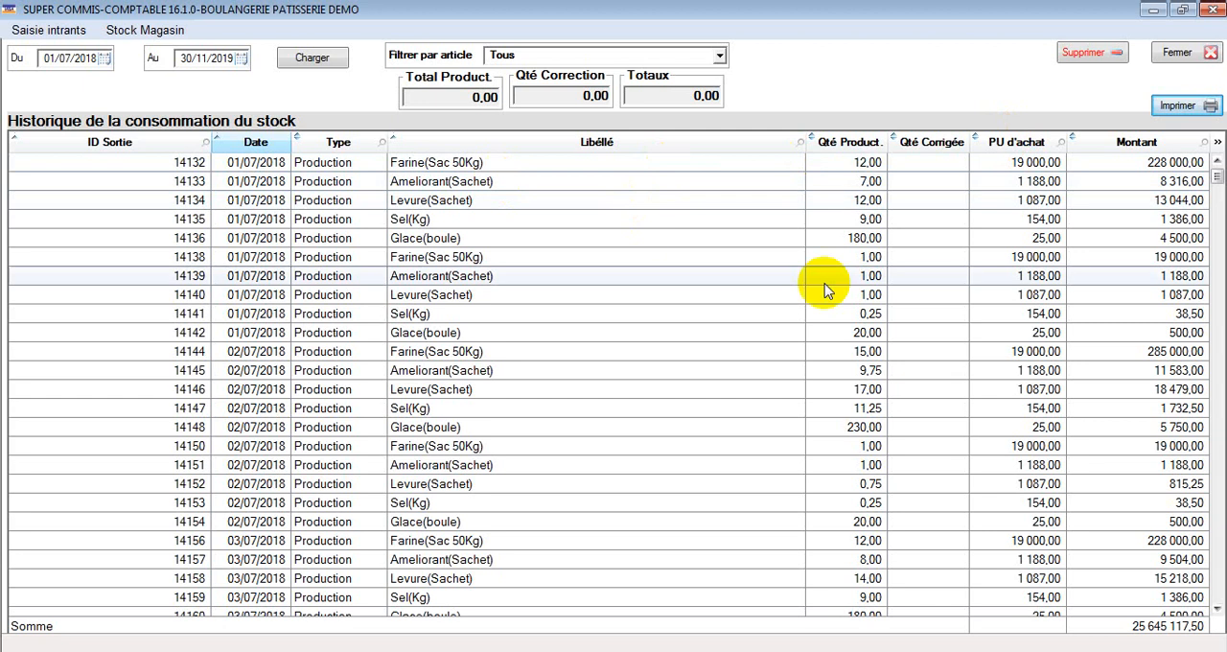
click(1179, 52)
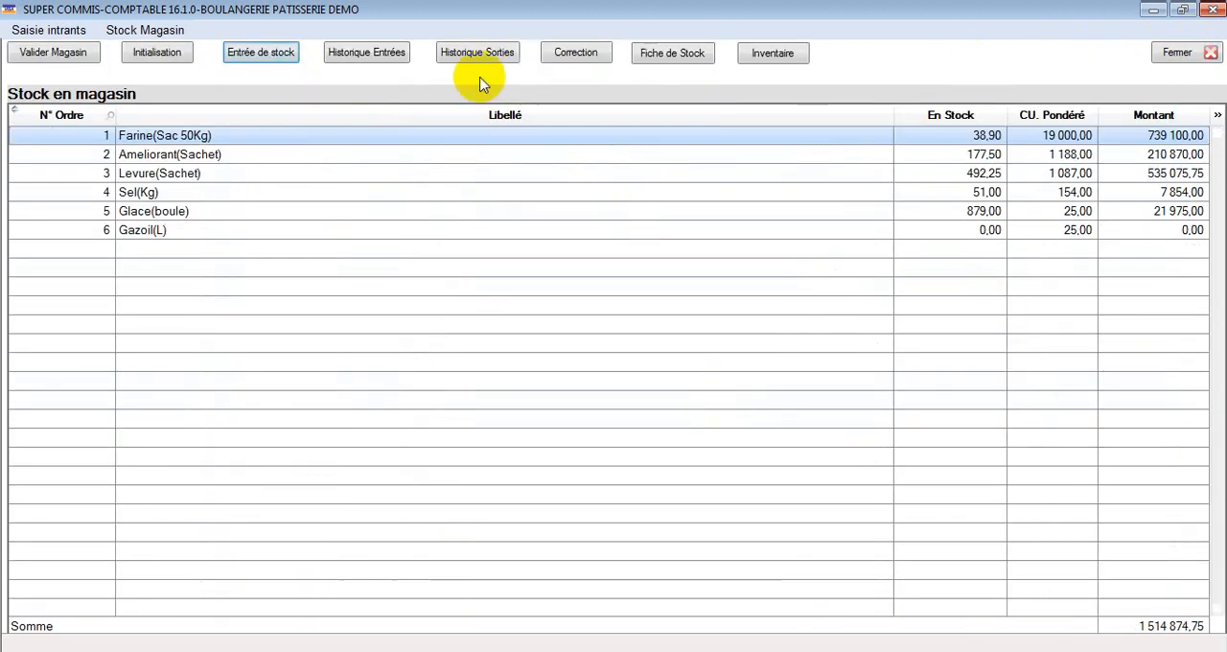
Step: Open the stock correction form, enter a physical stock of 30 for Farine(Sac 50Kg), and close the form without validating
click(592, 54)
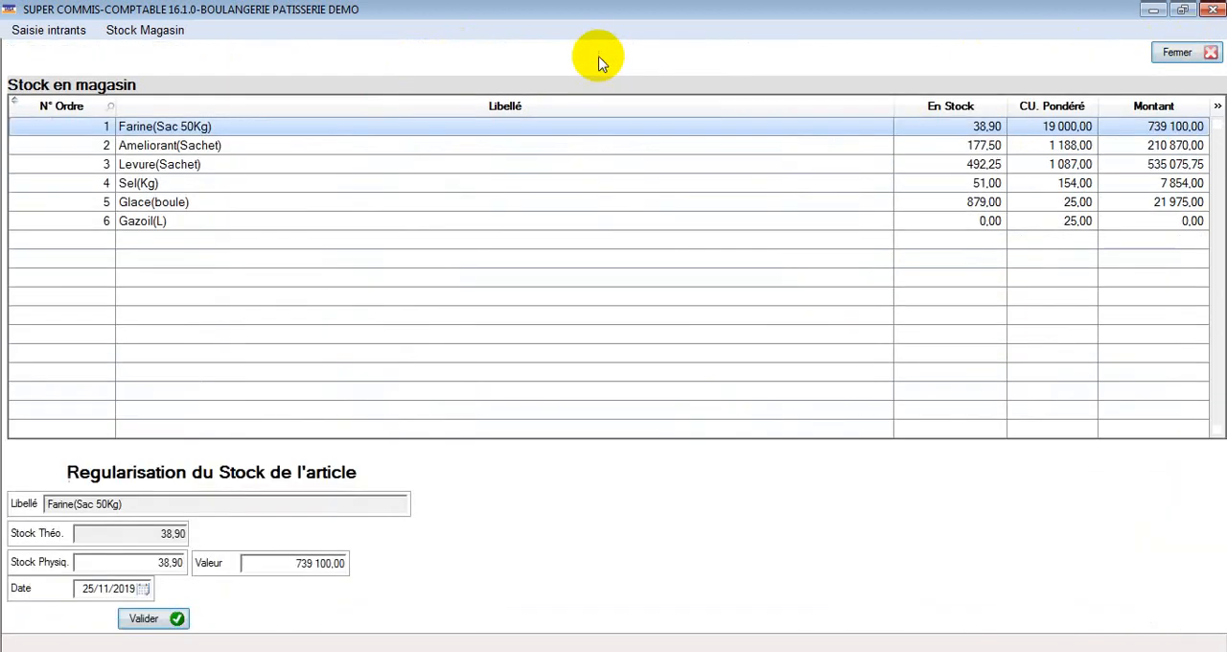
click(1181, 57)
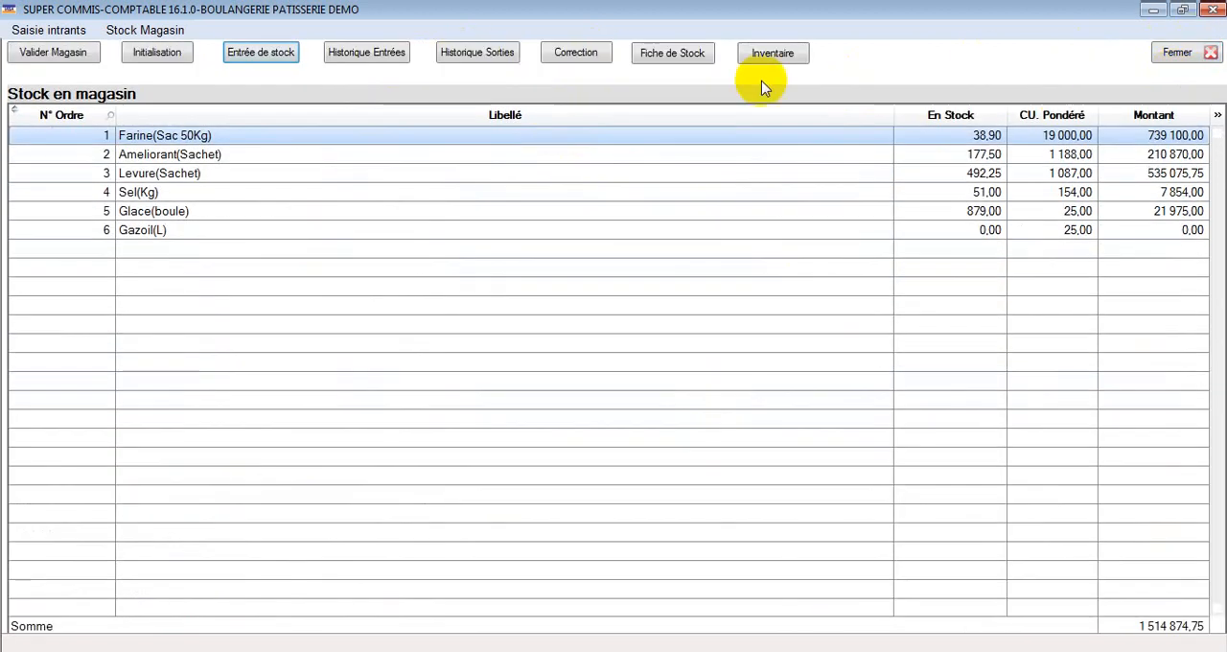
click(585, 58)
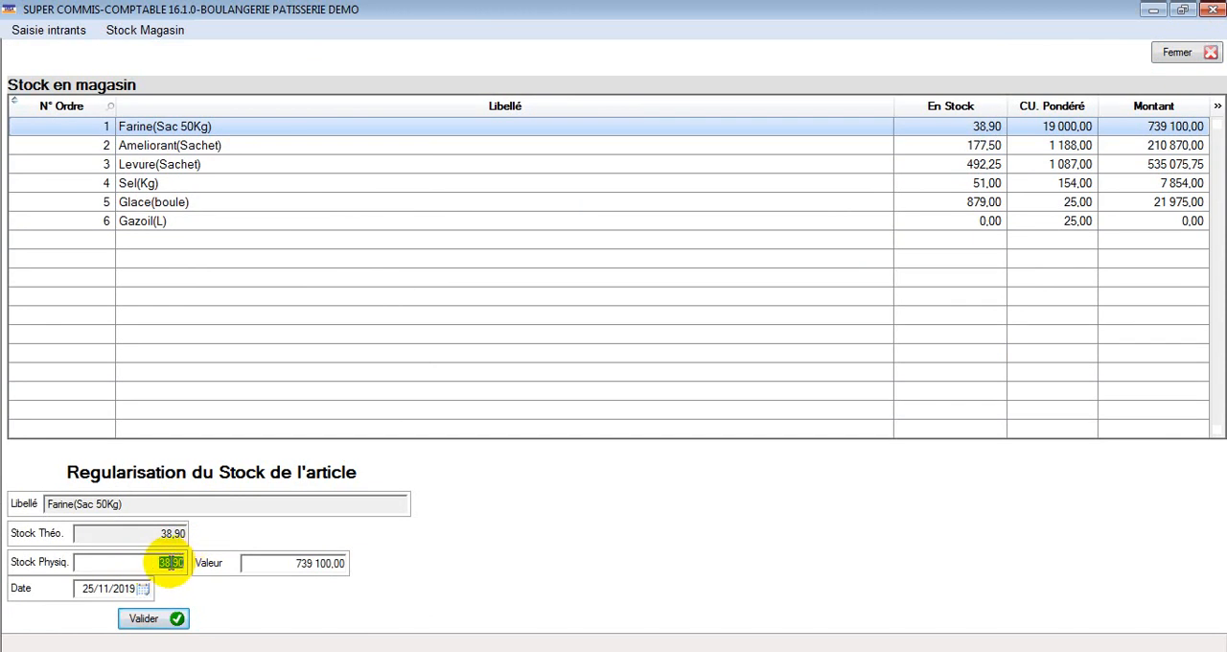
double_click(163, 563)
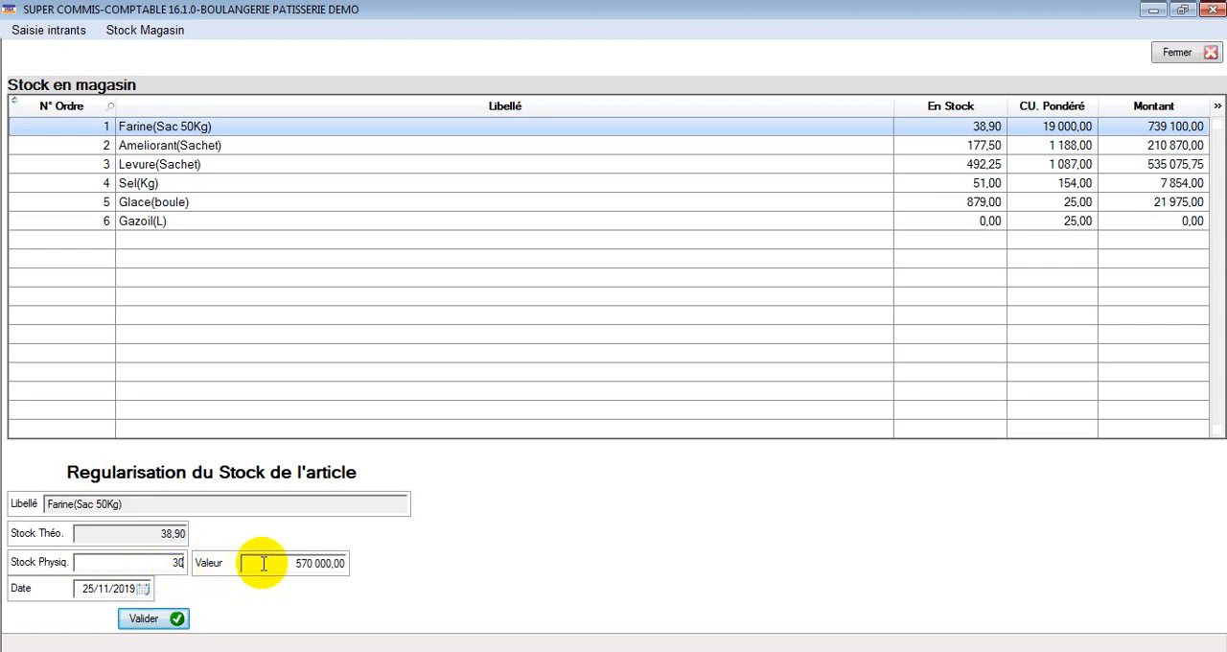
click(171, 563)
click(1211, 52)
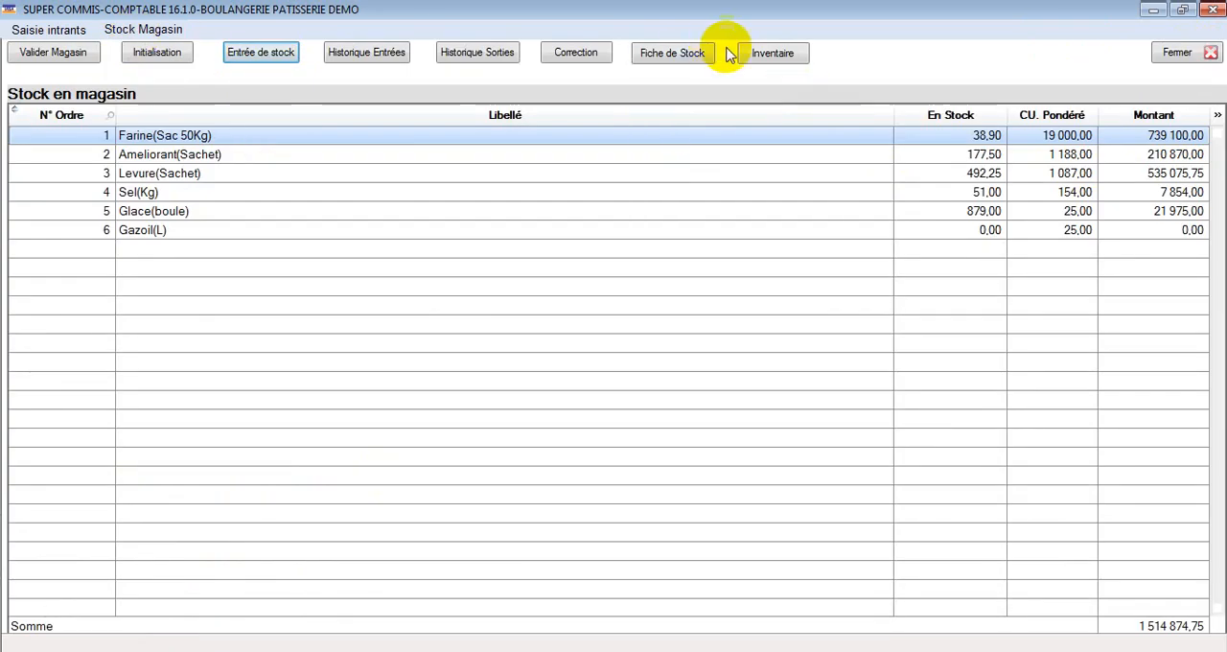
Step: Open the stock sheet (Fiche de Stock) from the store stock view
click(671, 57)
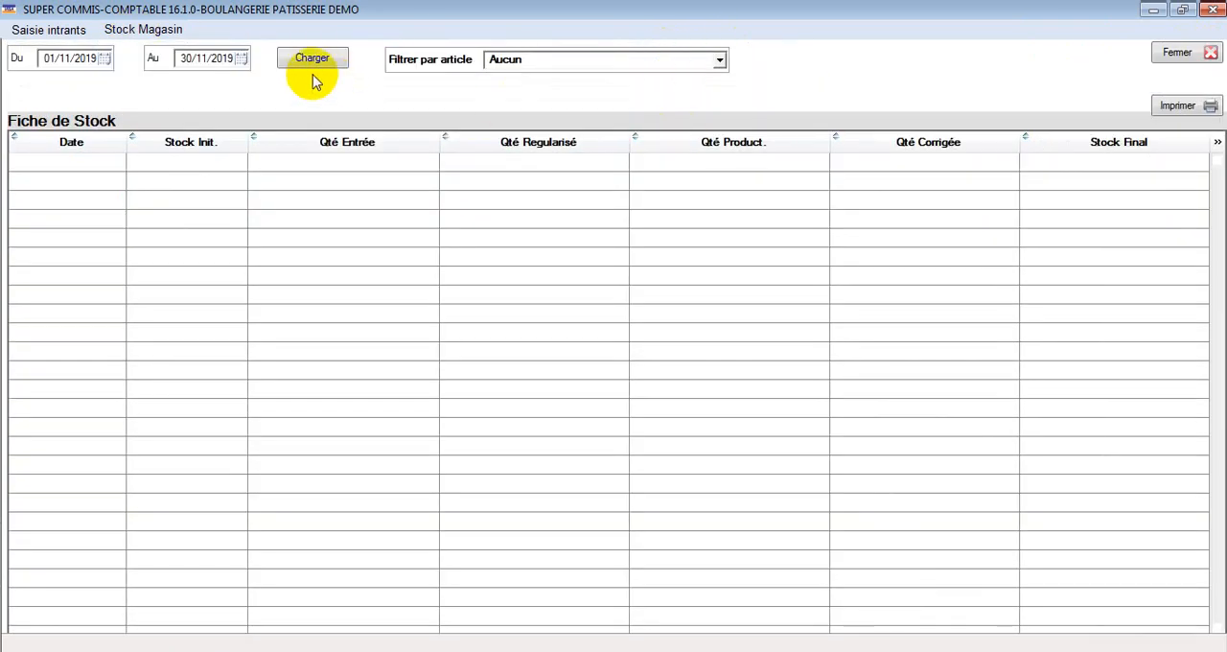
click(107, 61)
click(43, 78)
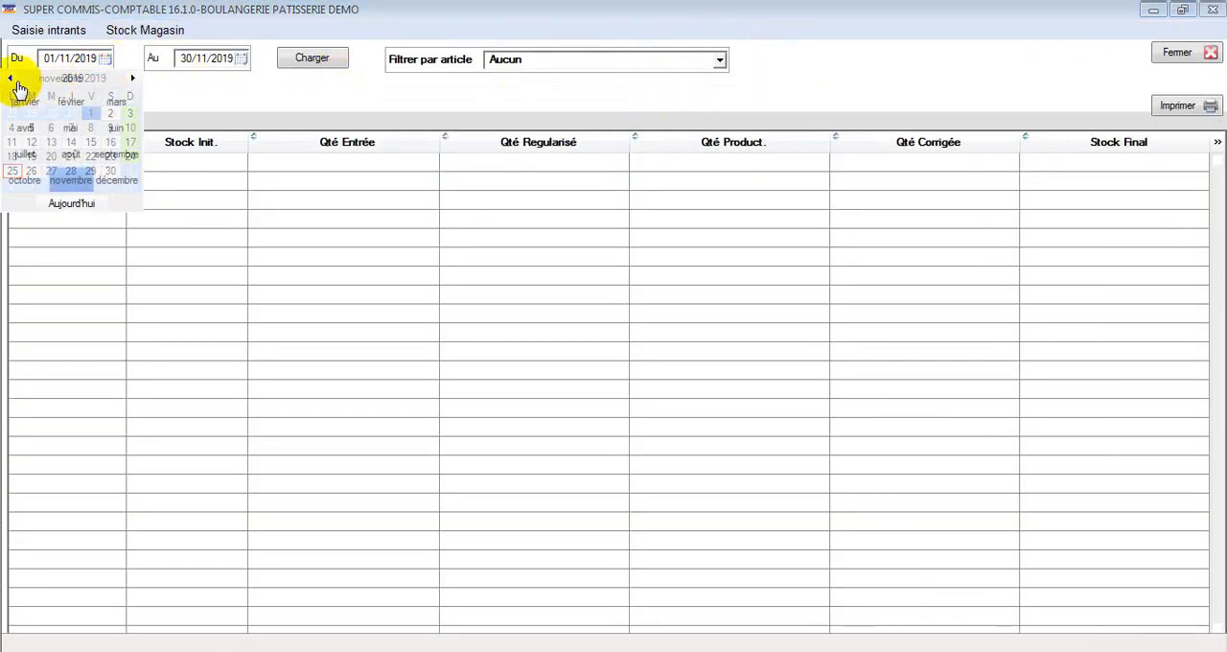
click(10, 77)
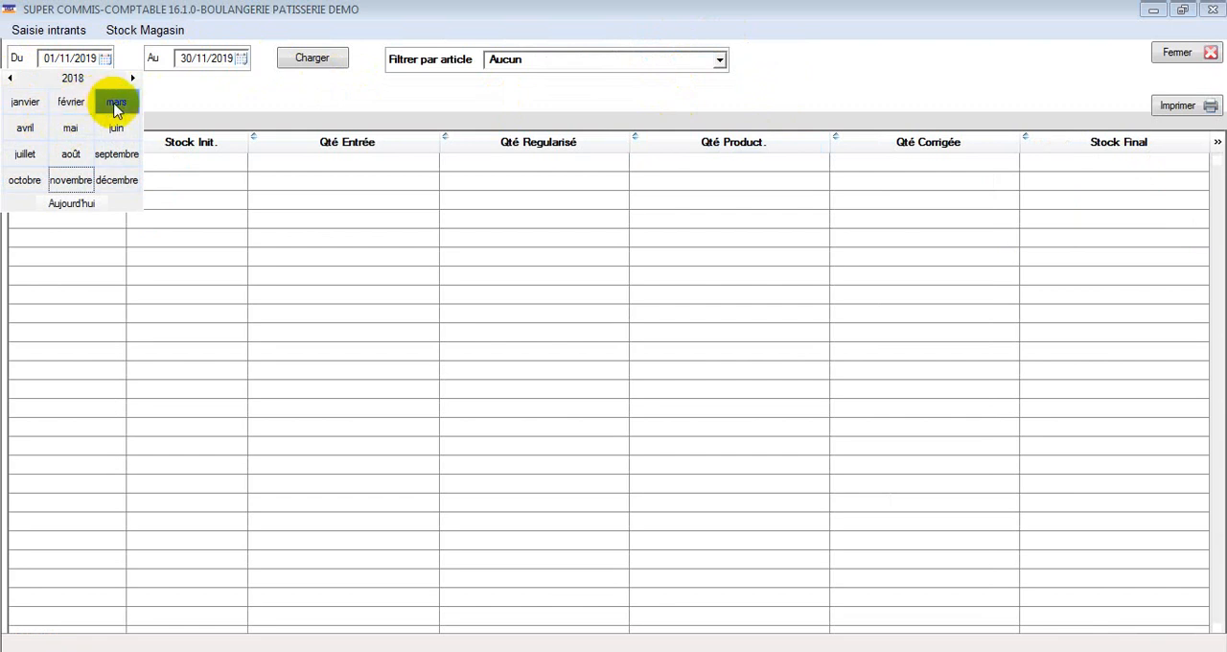
click(234, 89)
Step: Filter the stock sheet by Farine(Sac 50Kg) and set its period to 01/09/2018 through 30/09/2018
click(580, 60)
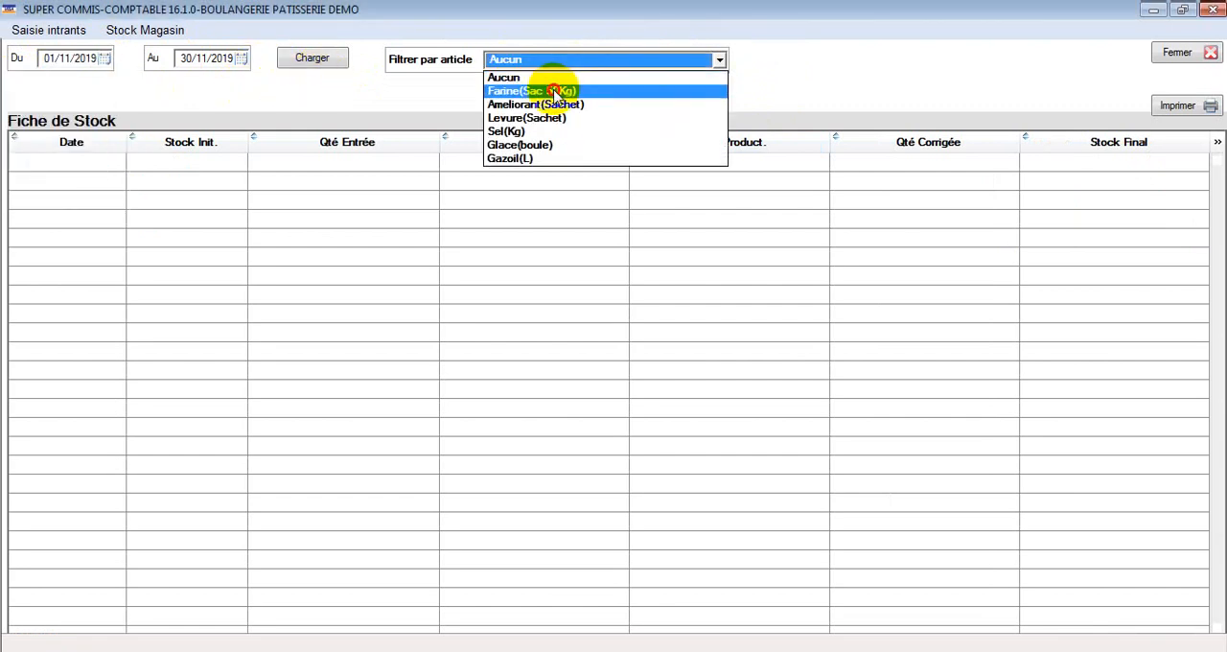
click(546, 87)
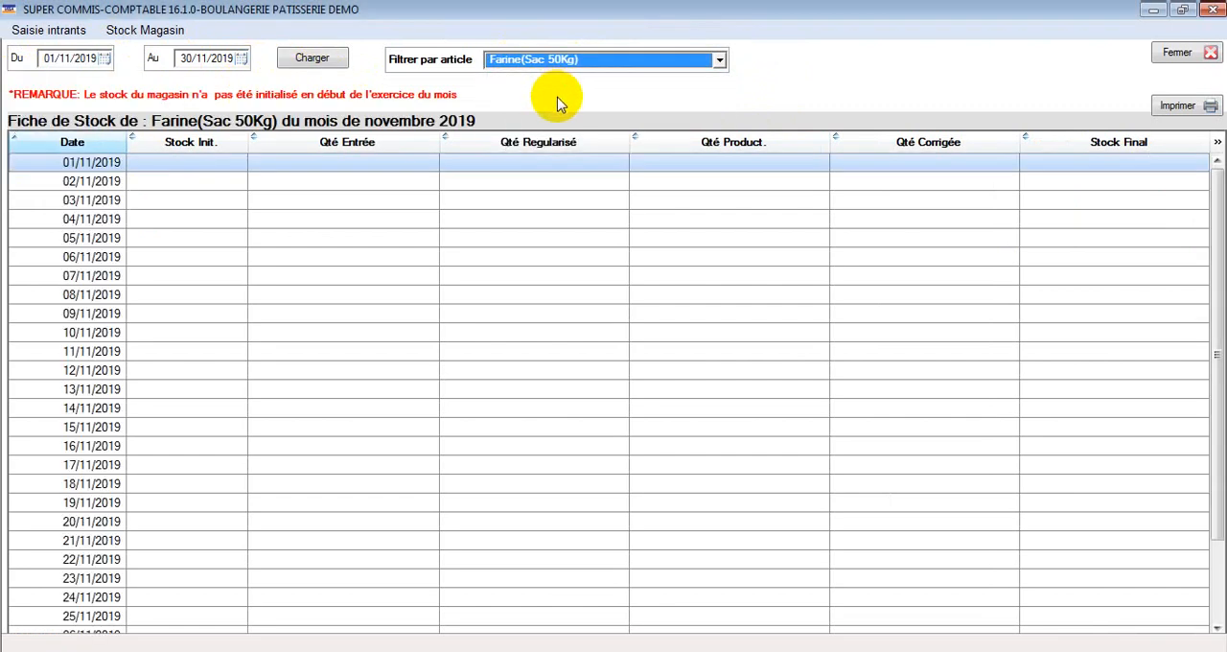
click(105, 58)
click(12, 80)
click(30, 82)
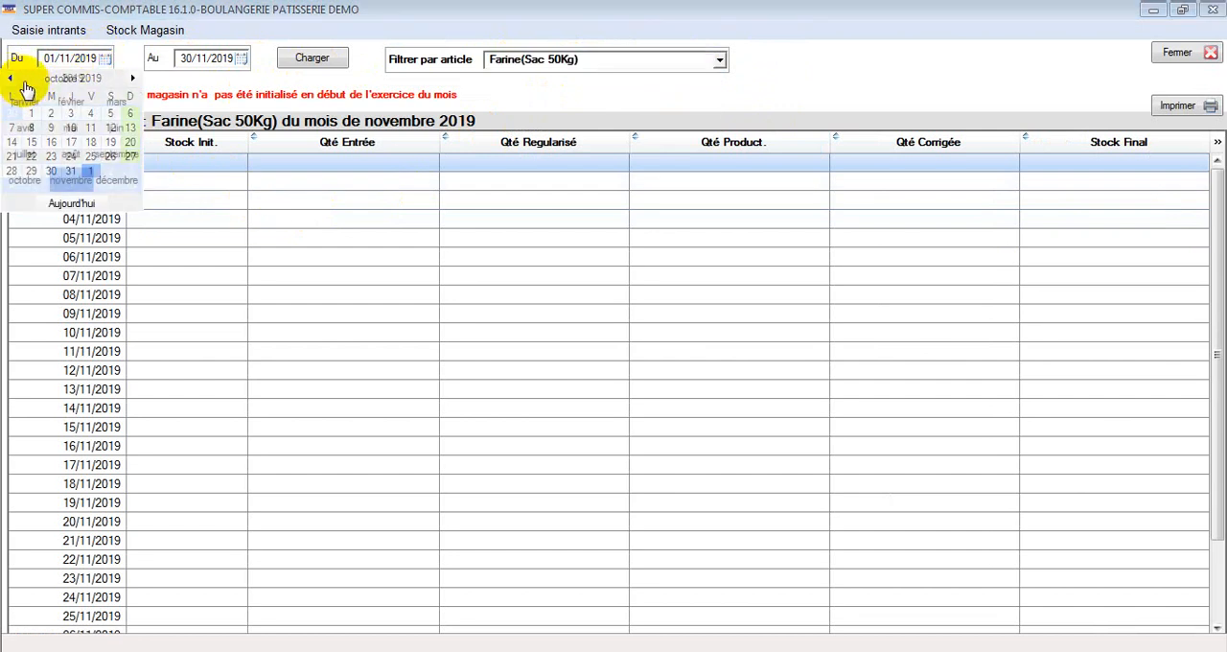
click(11, 78)
click(12, 79)
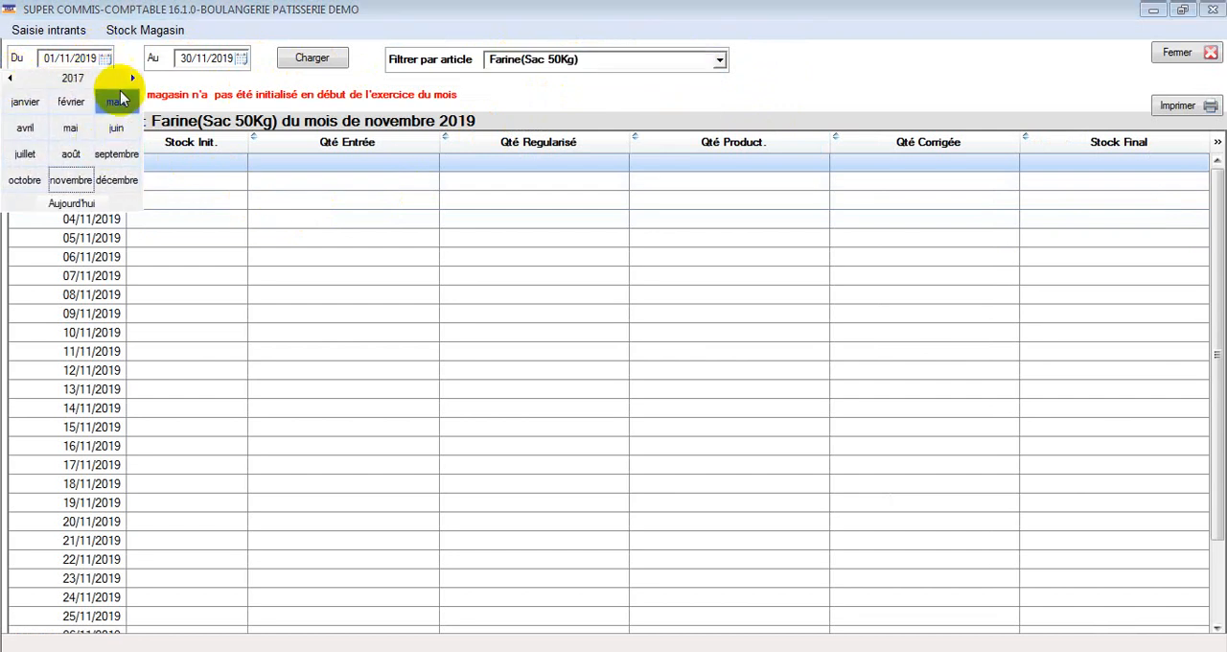
click(133, 78)
click(116, 154)
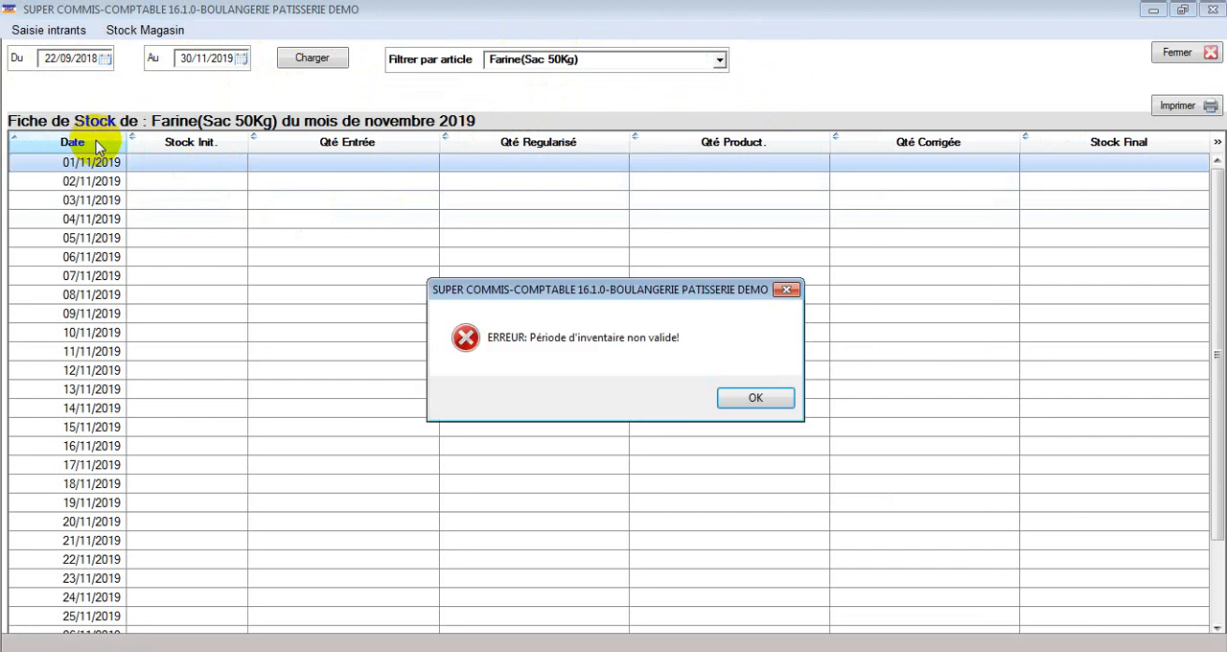
click(749, 396)
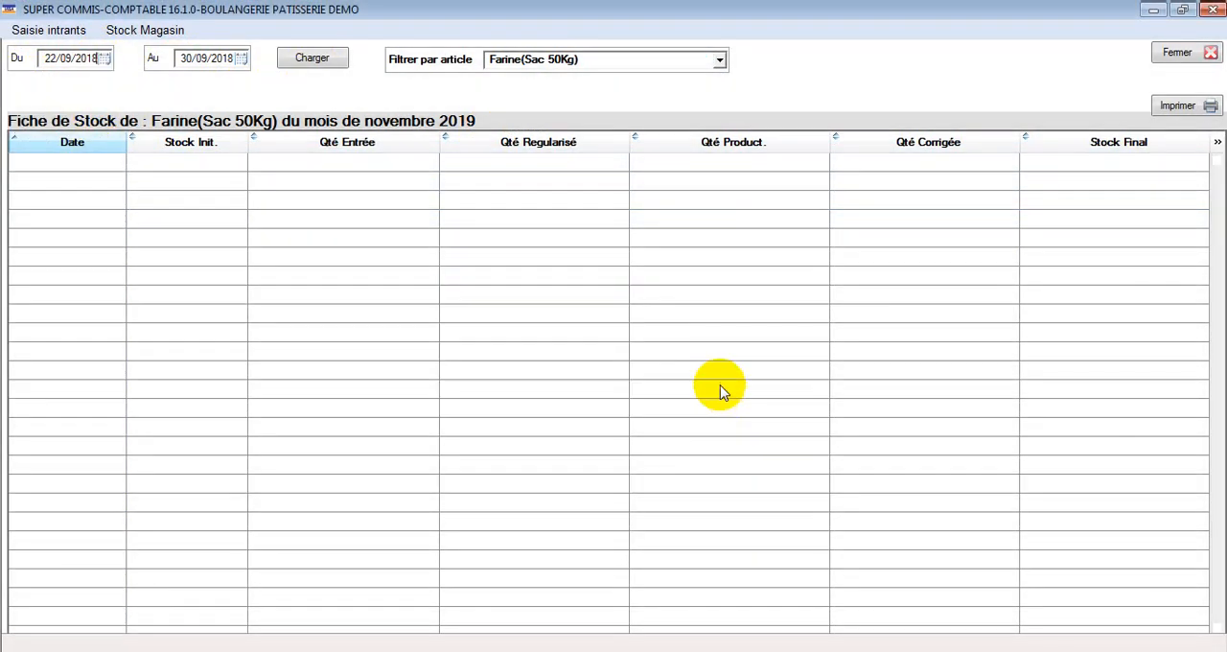
click(104, 60)
click(108, 116)
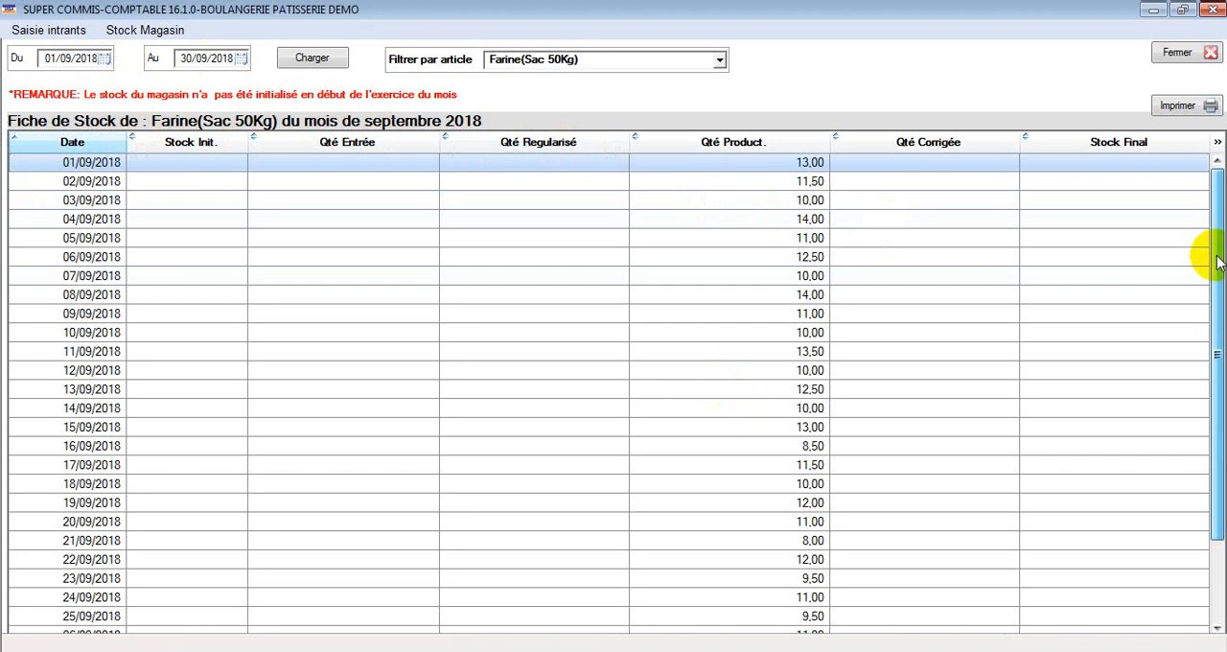
drag(1218, 263, 1219, 233)
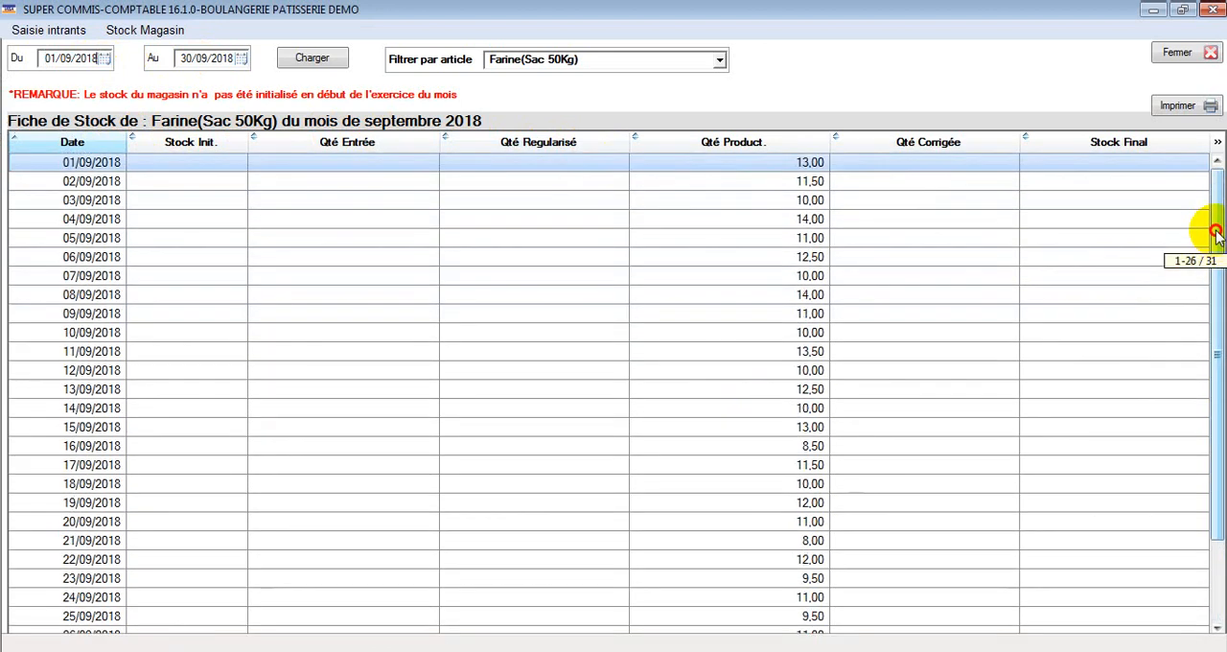
Step: Switch the stock sheet's article filter to Ameliorant(Sachet) and look through its daily movements for the month
click(580, 60)
click(513, 103)
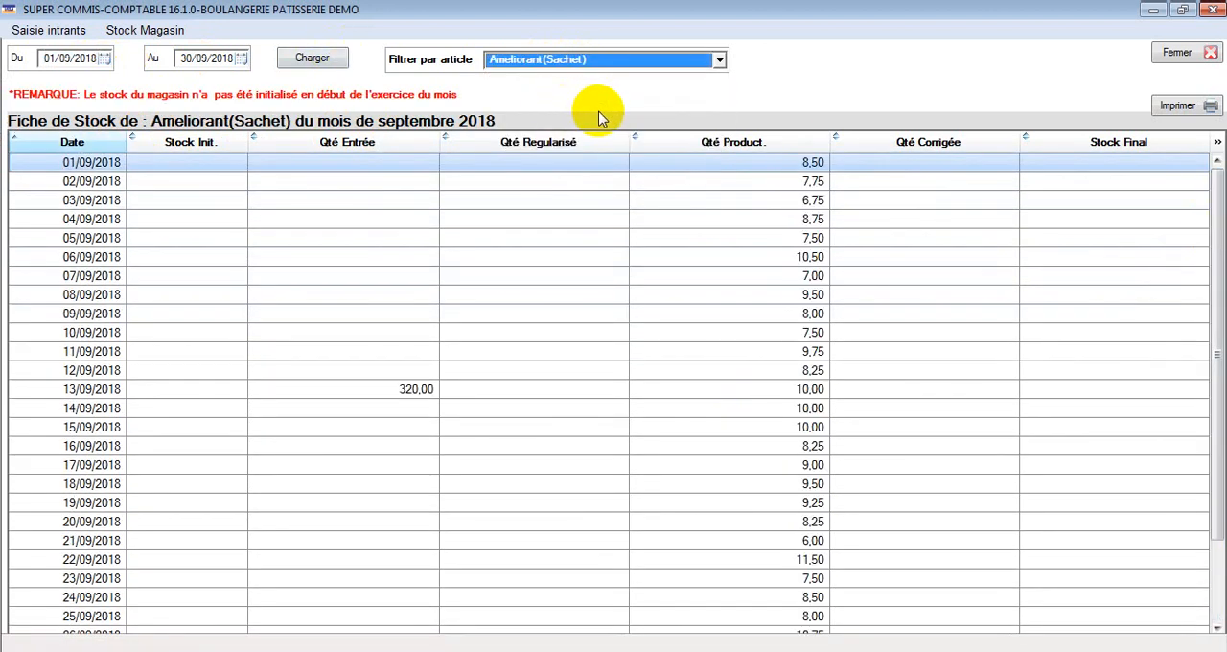
drag(1206, 266, 1212, 288)
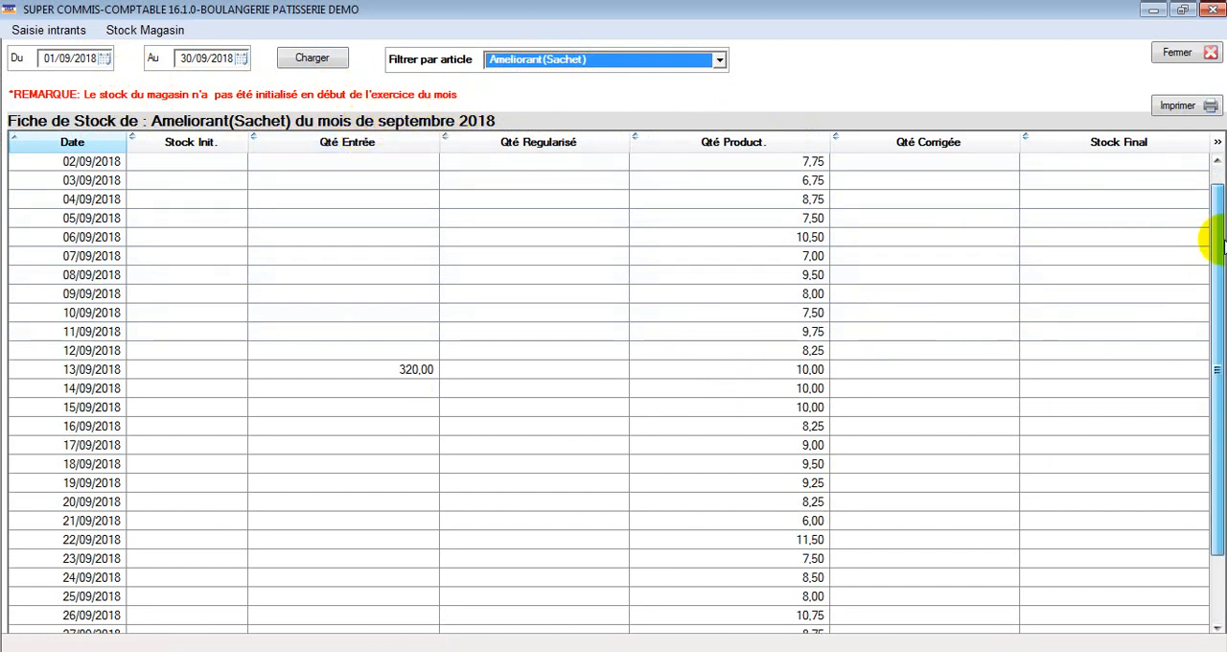
drag(1220, 244, 1218, 316)
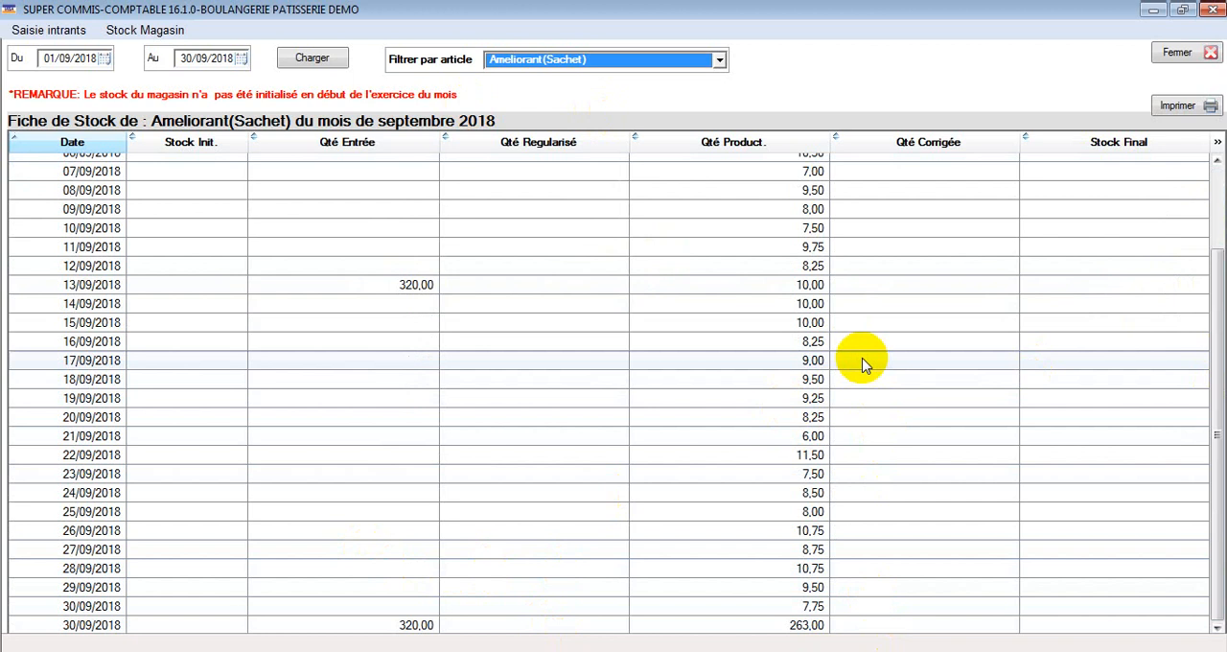
scroll(861, 362, up, 2)
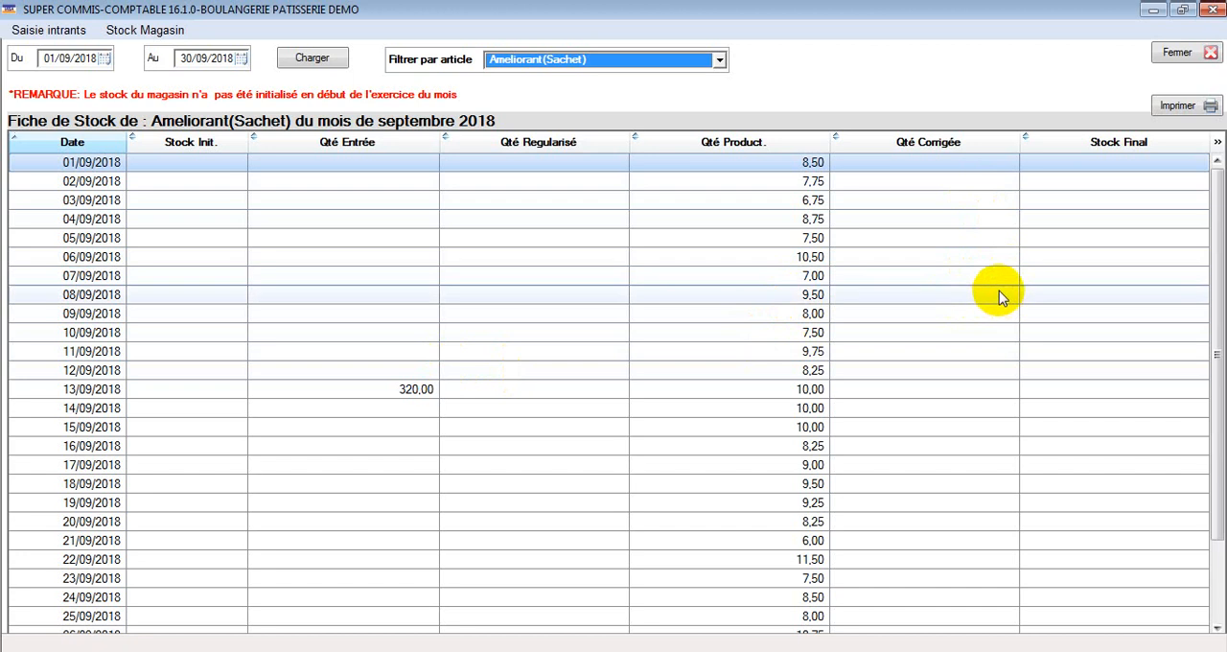
Step: Close the stock sheet and open the stock inventory (Inventaire) from the store stock view
click(1203, 55)
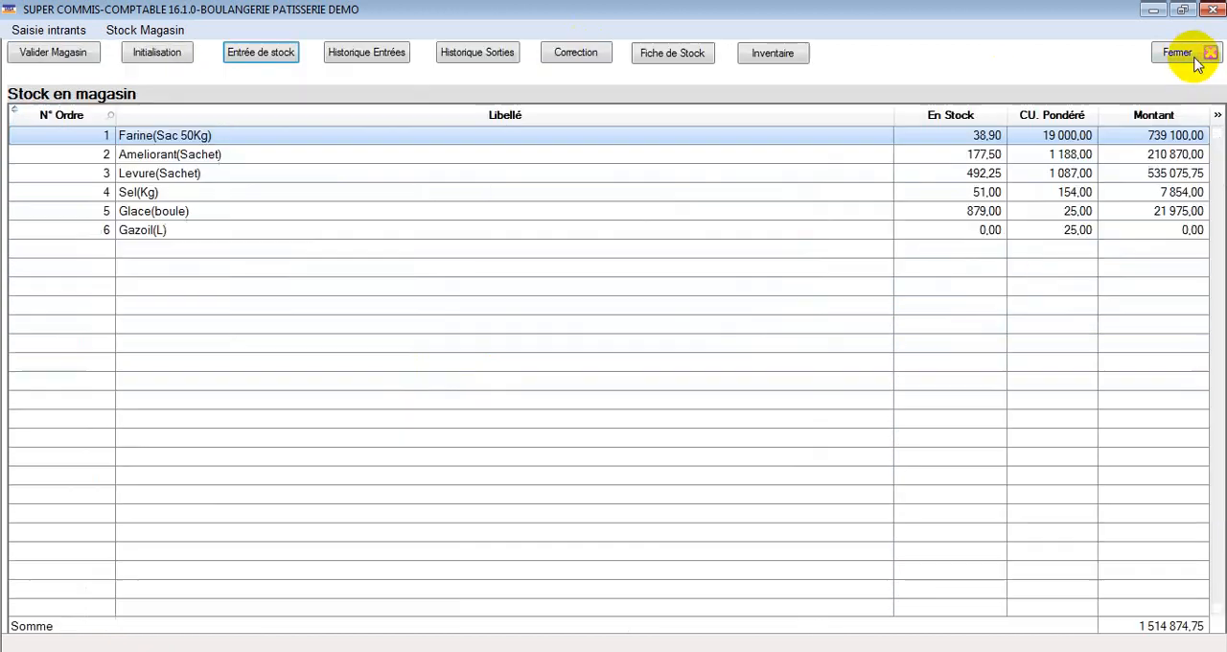
click(794, 57)
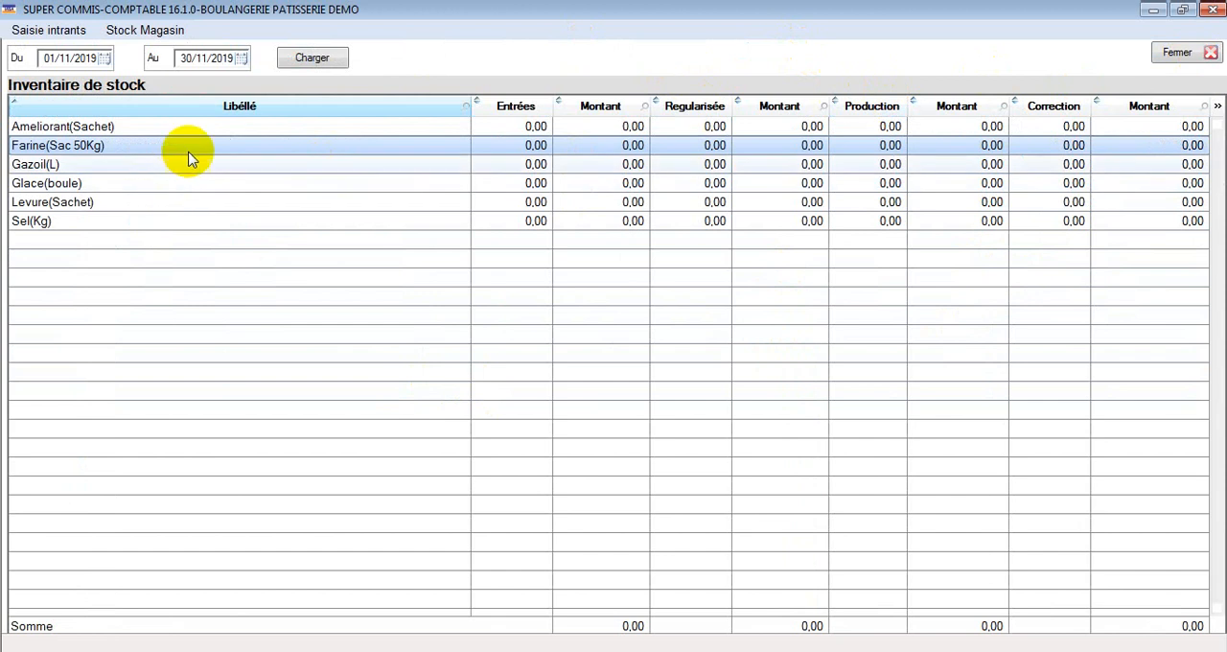
click(106, 59)
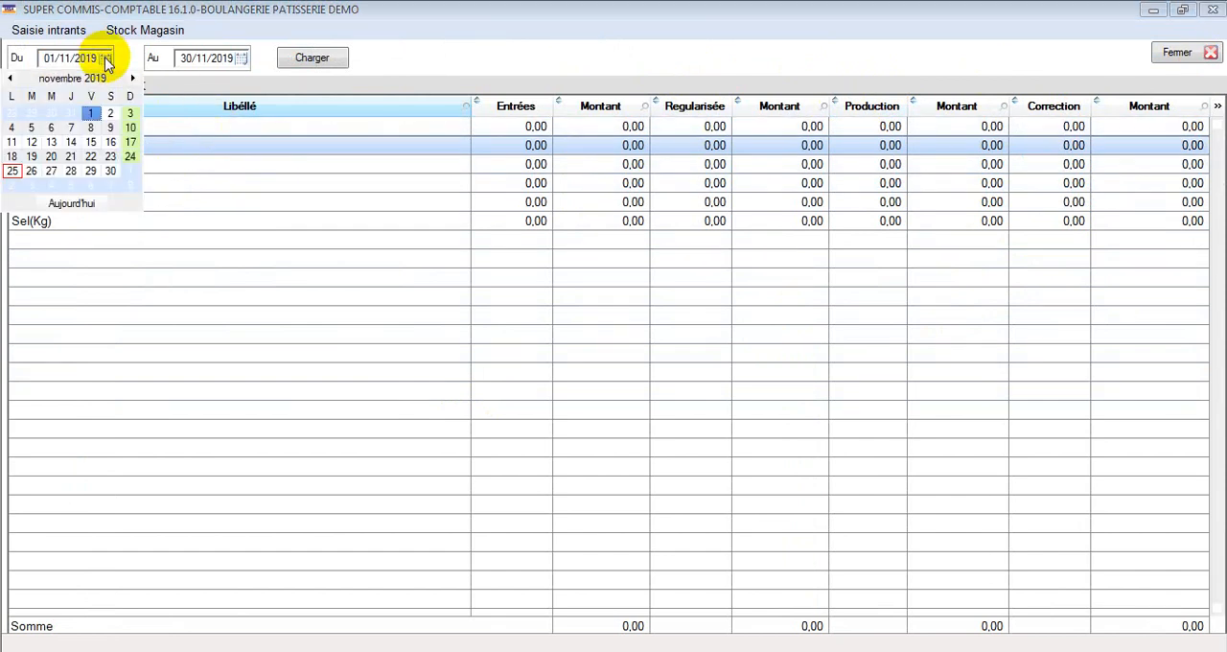
click(10, 77)
click(10, 78)
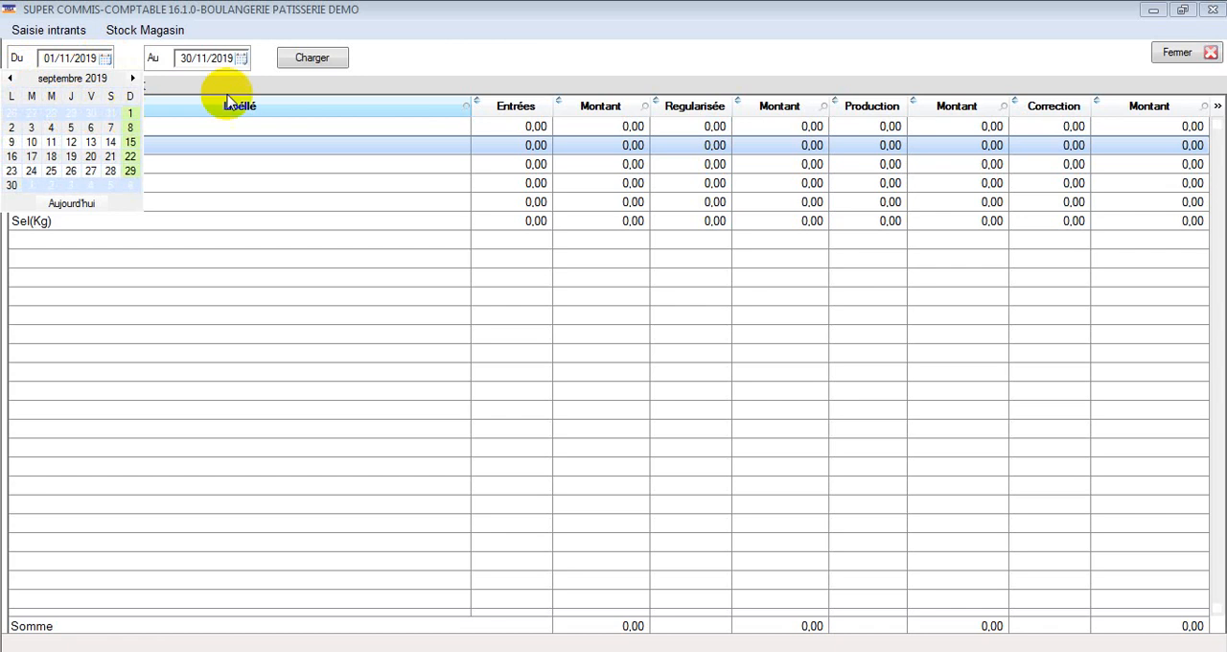
Step: Close the stock inventory and the store stock view, and exit the bakery management program
click(1190, 54)
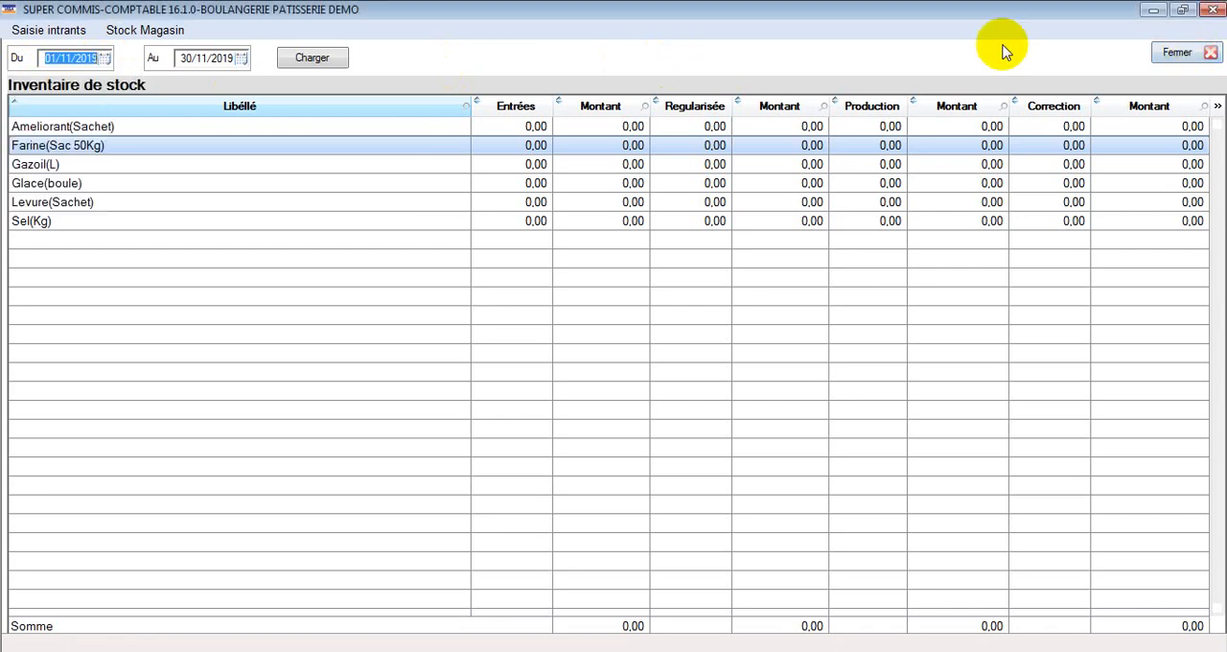
click(1207, 56)
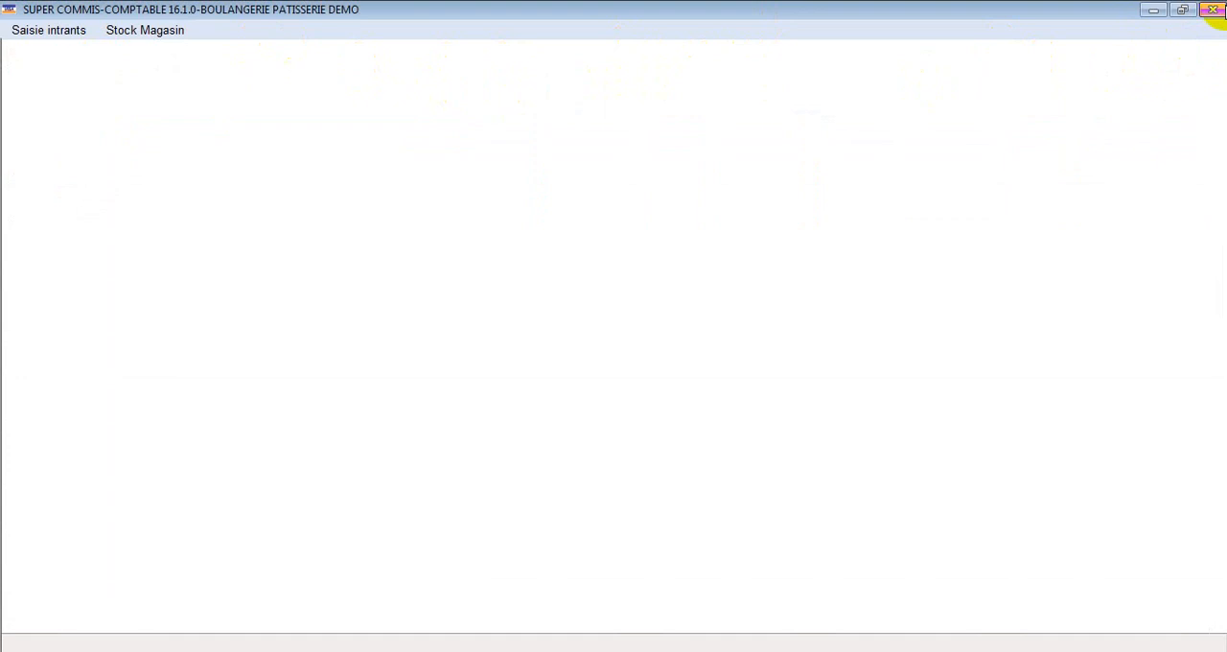
click(1213, 10)
click(1210, 12)
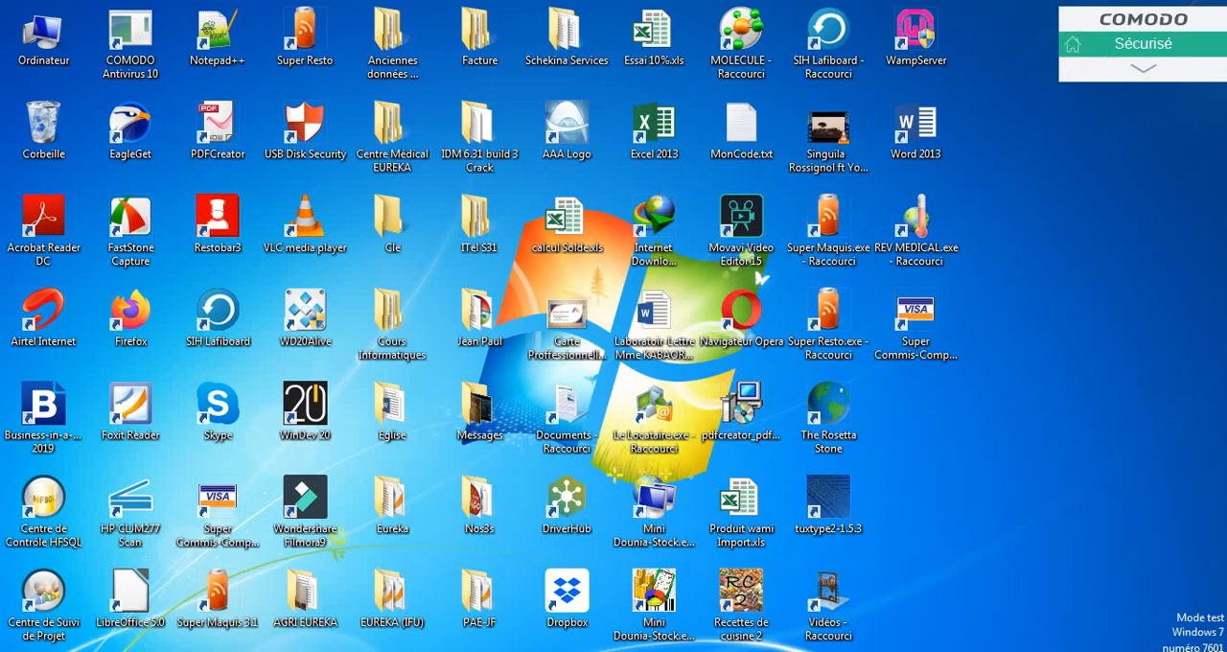